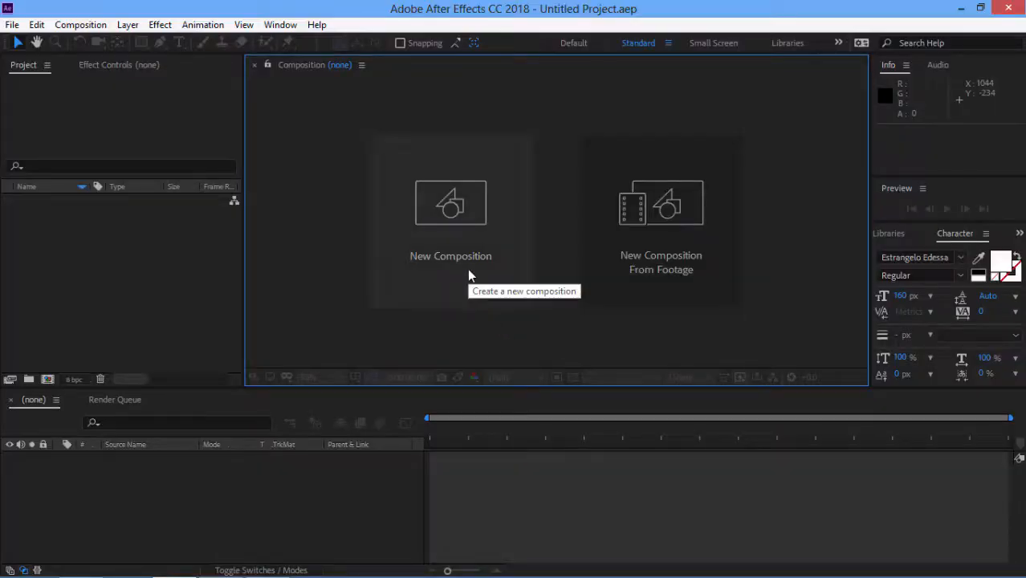
Step: Create a new composition with a width of 1080 px and a height of 200 px
left_click(470, 276)
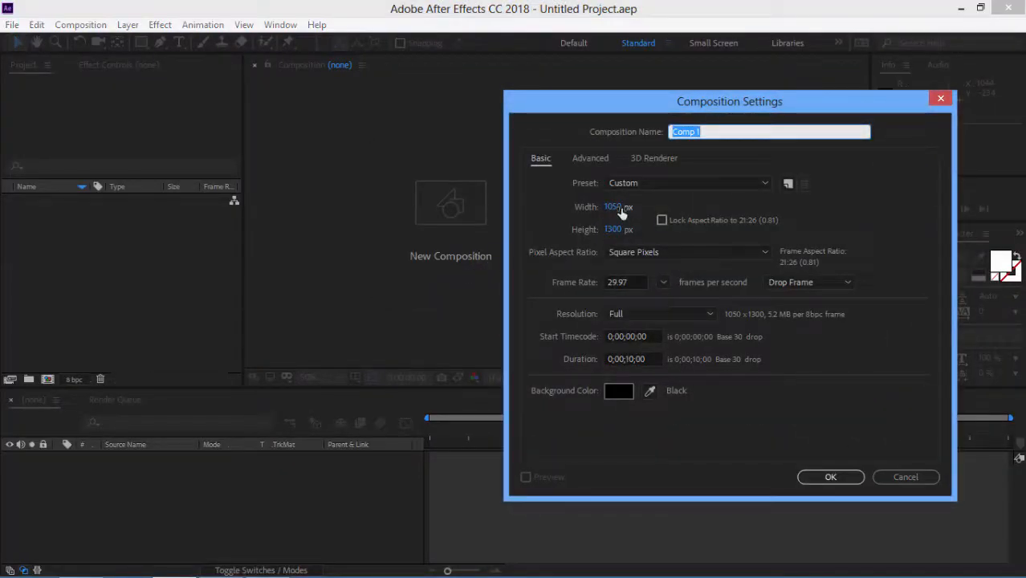
left_click(615, 207)
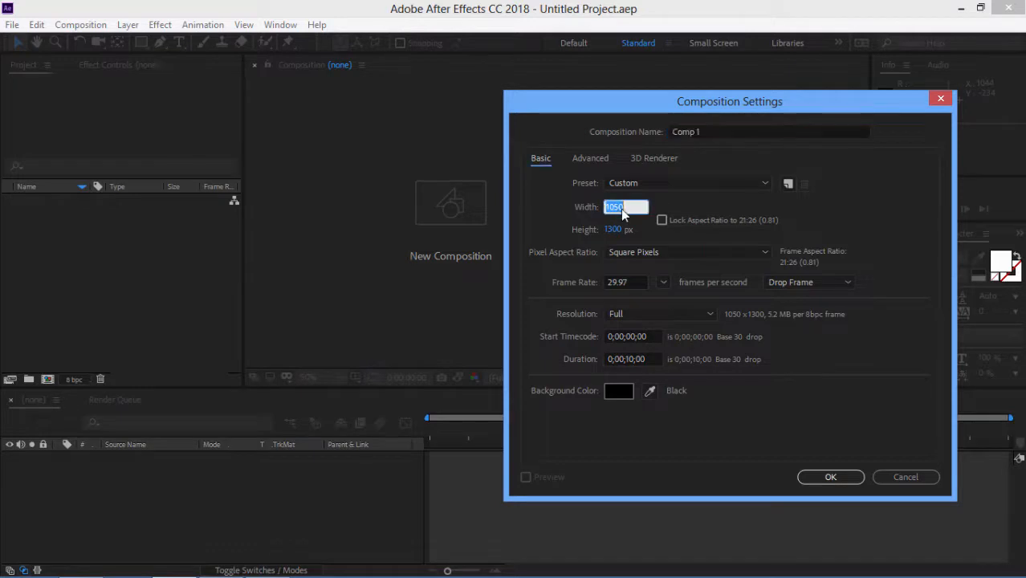
type("1080")
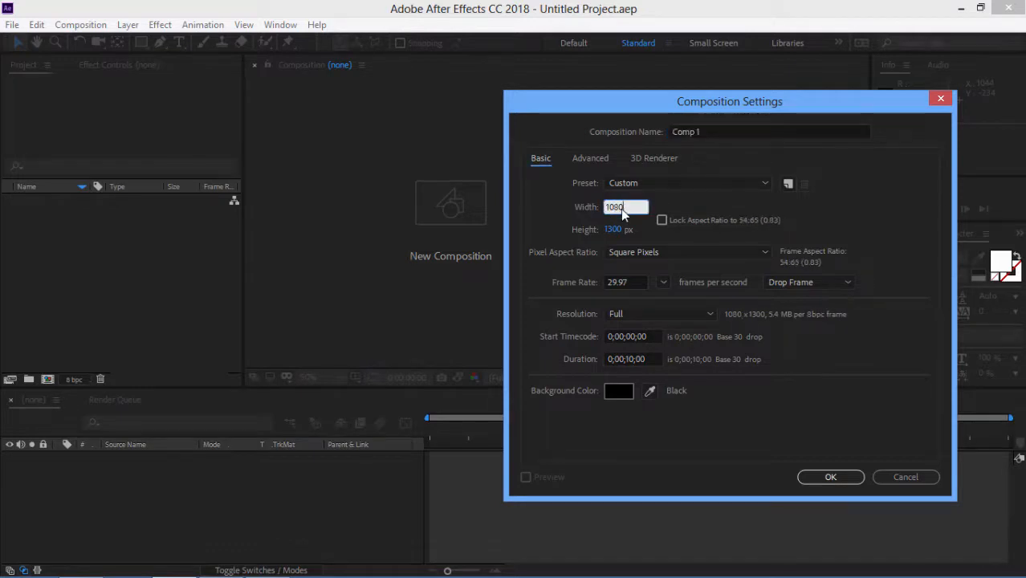
key("Tab")
type("200")
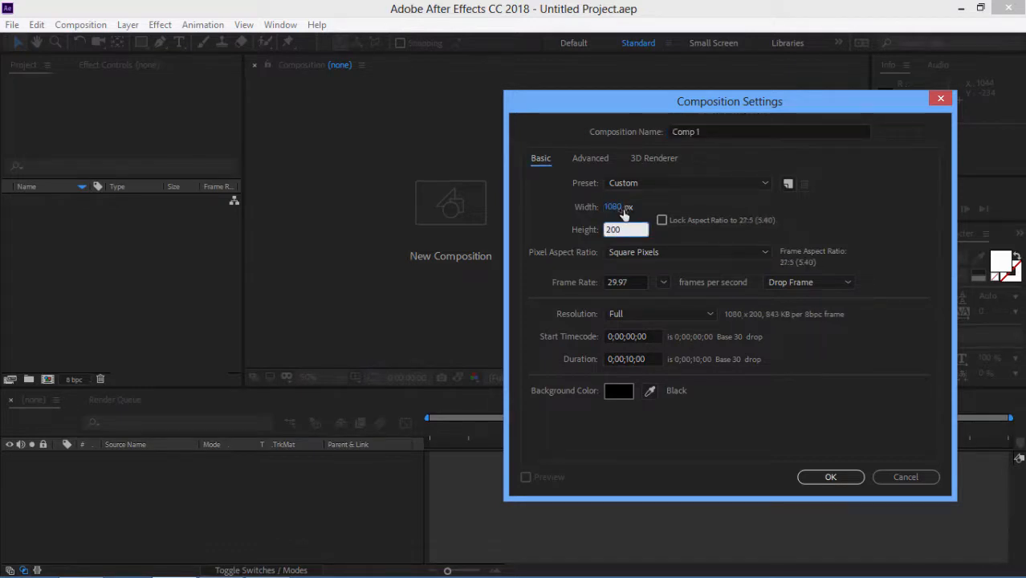
left_click(834, 477)
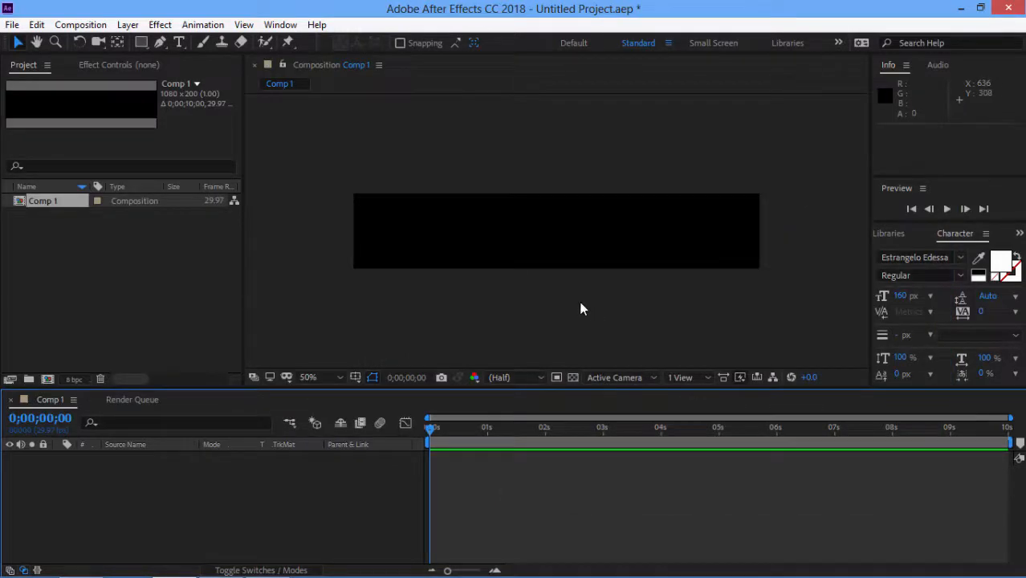
Step: Add a text layer reading "IT'S MY CHOICE" to the composition
left_click(178, 42)
left_click(397, 236)
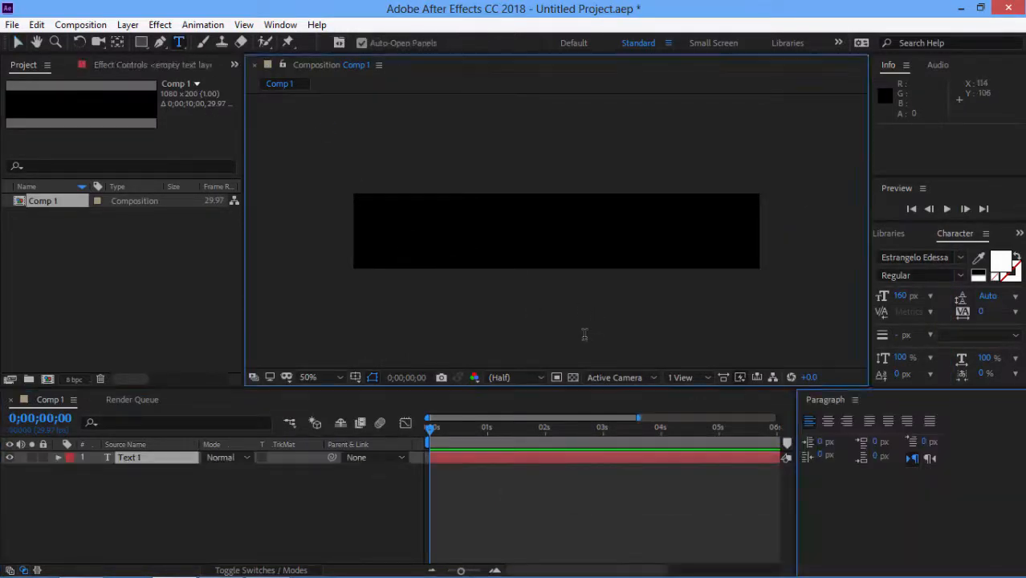
type("IT'S")
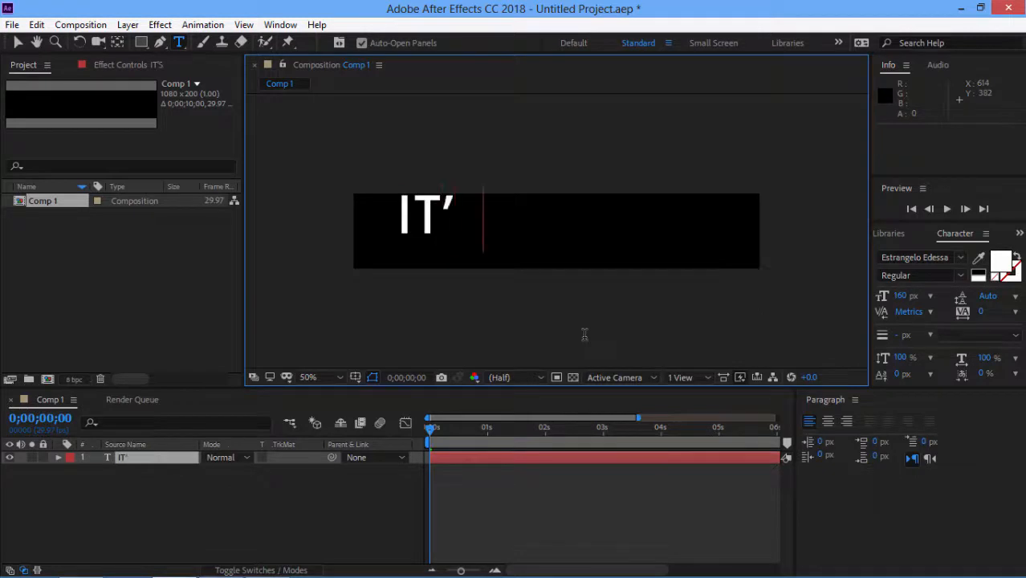
type(" MY CHOICE")
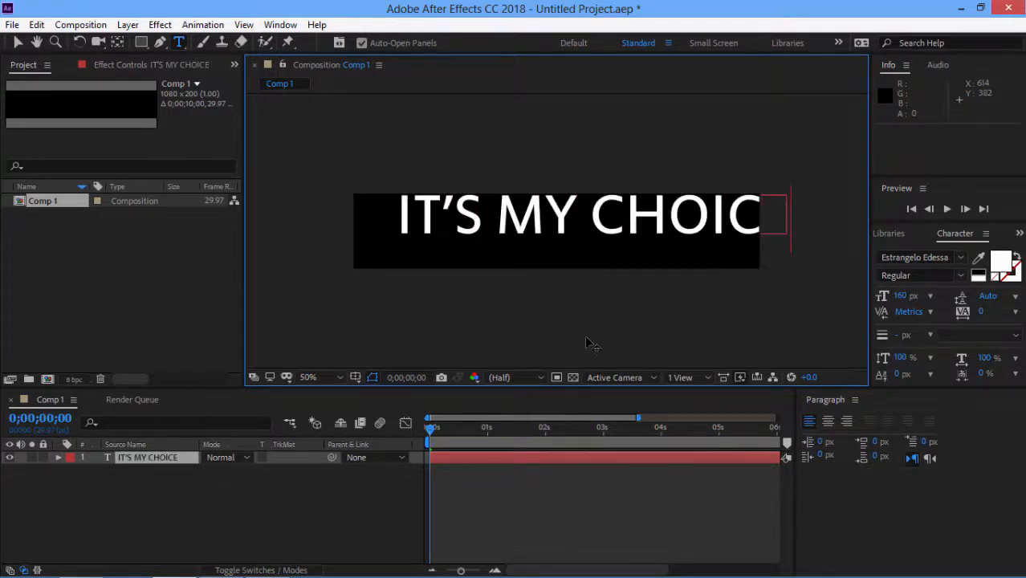
left_click(17, 42)
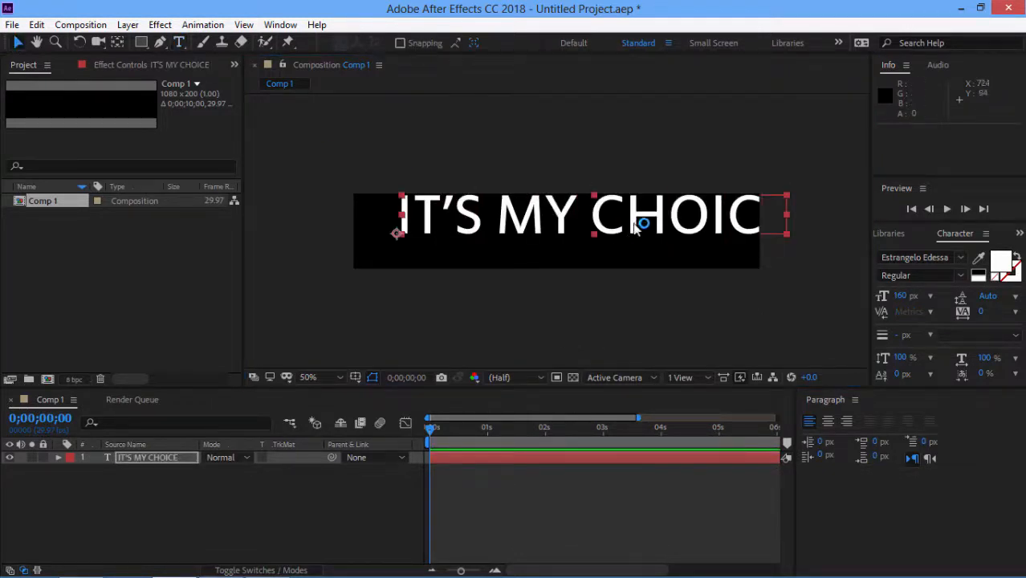
Step: Move the text fully inside the frame at about 16, 144 and centre it vertically in the composition with Align
left_click_drag(663, 217, 622, 231)
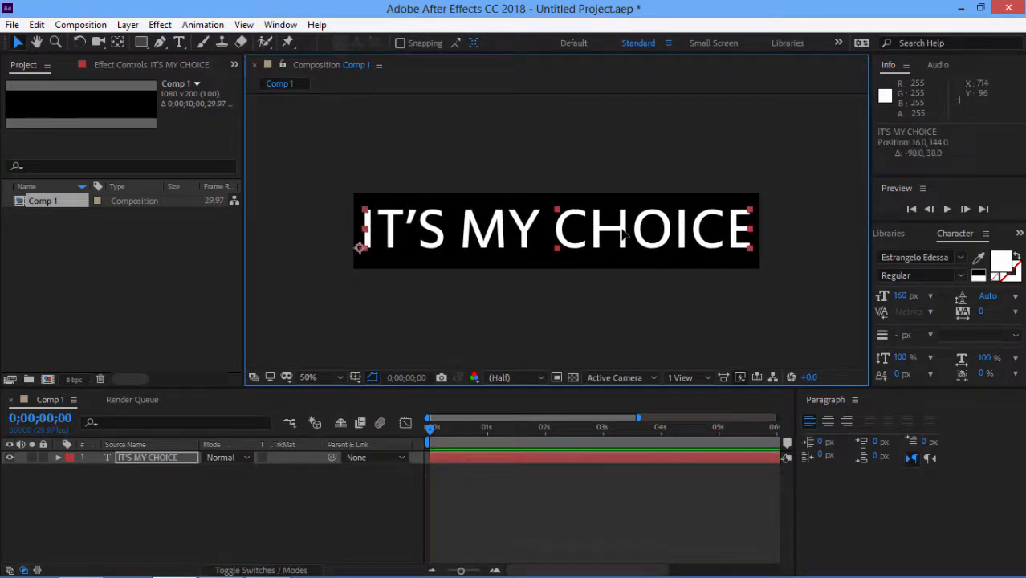
left_click(280, 24)
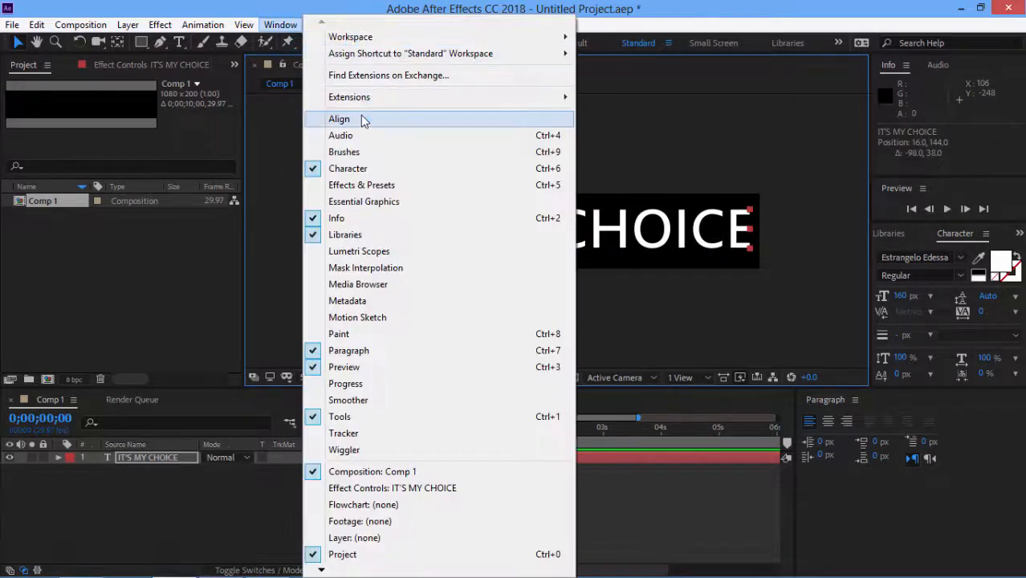
left_click(360, 119)
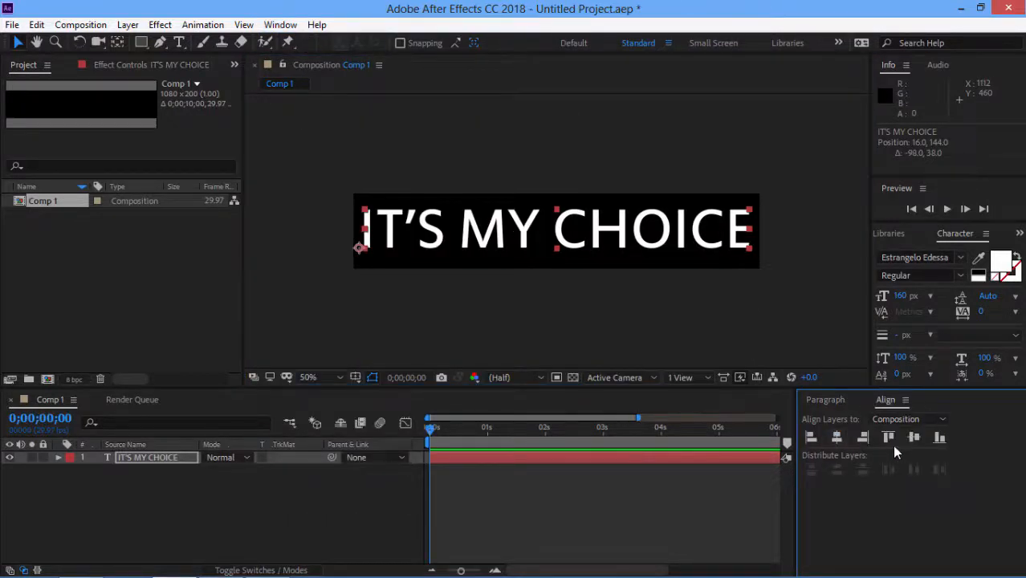
left_click(917, 439)
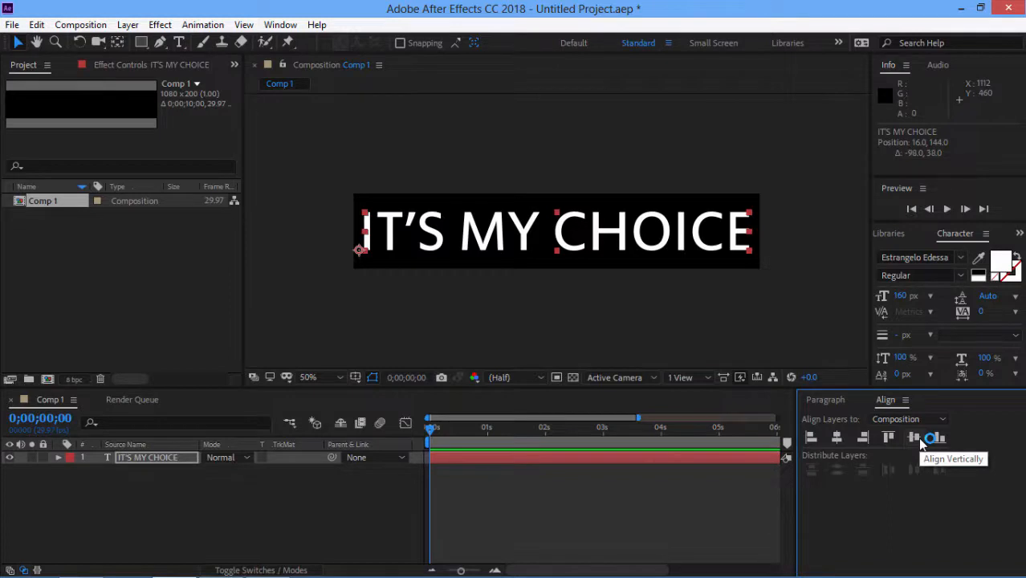
Step: Reduce the height of Comp 1 to 130 px in its composition settings, trying 150 px first
right_click(61, 203)
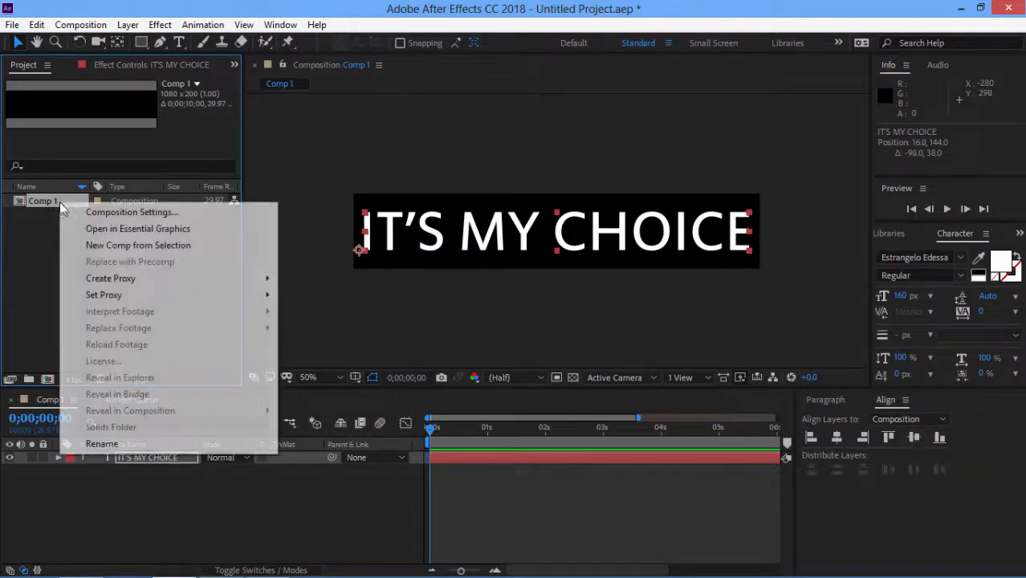
left_click(129, 212)
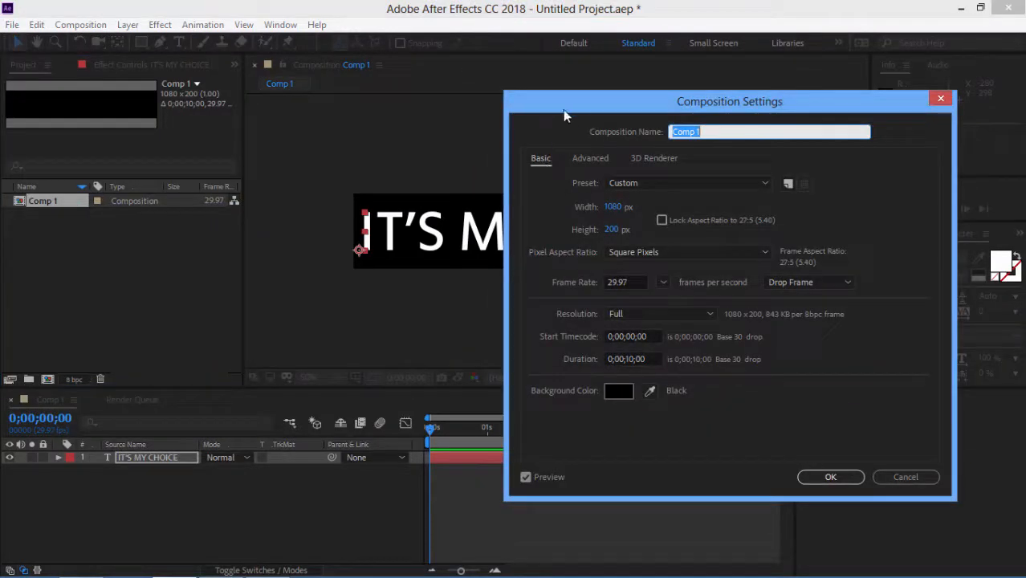
left_click(620, 230)
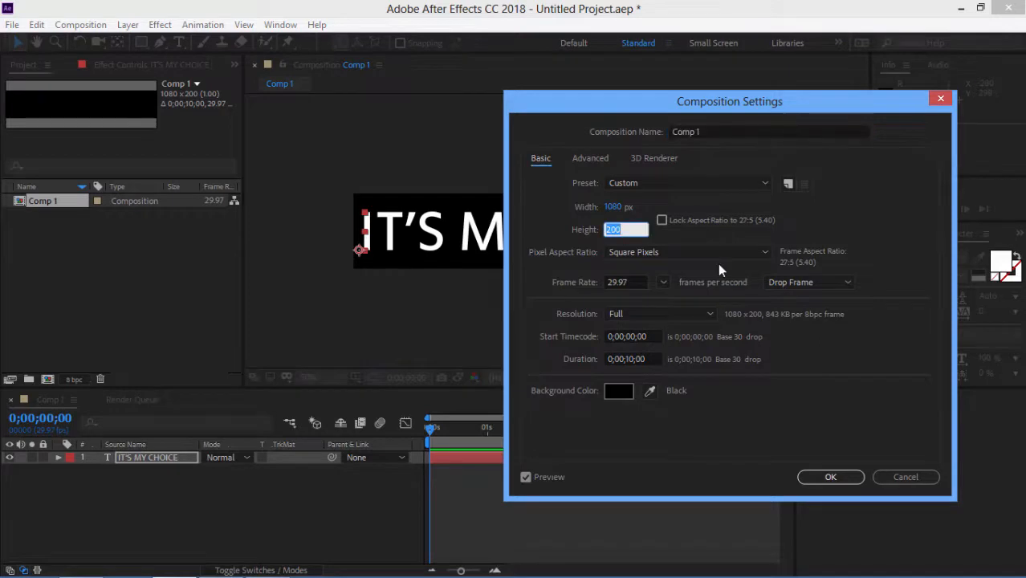
type("150")
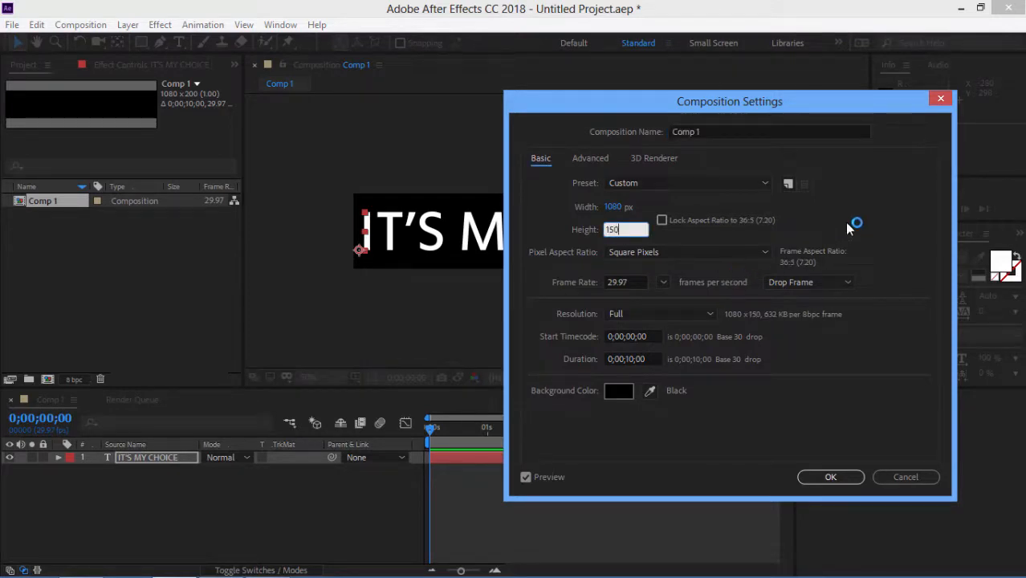
key("Tab")
left_click_drag(688, 107, 830, 119)
left_click(755, 244)
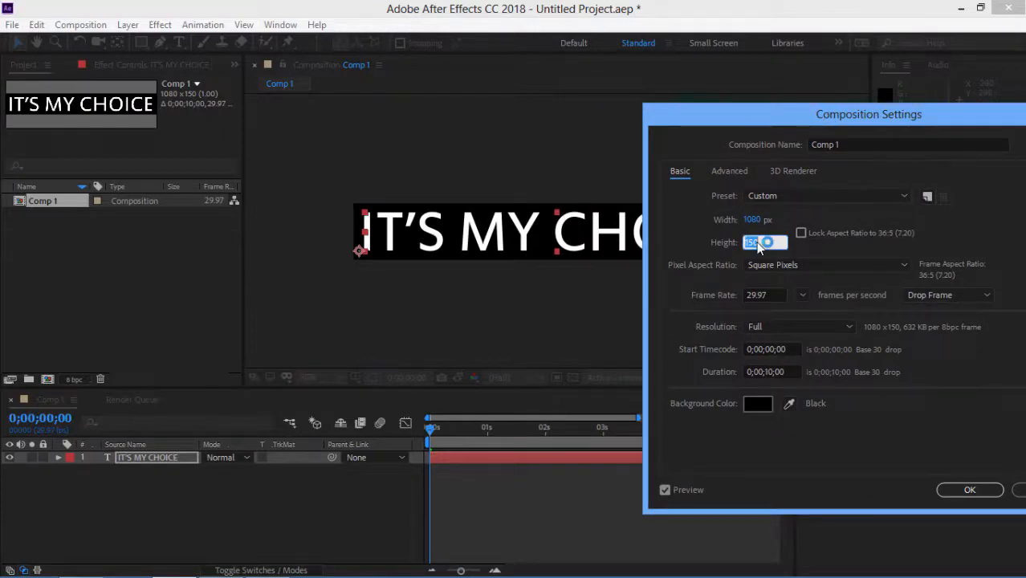
type("130")
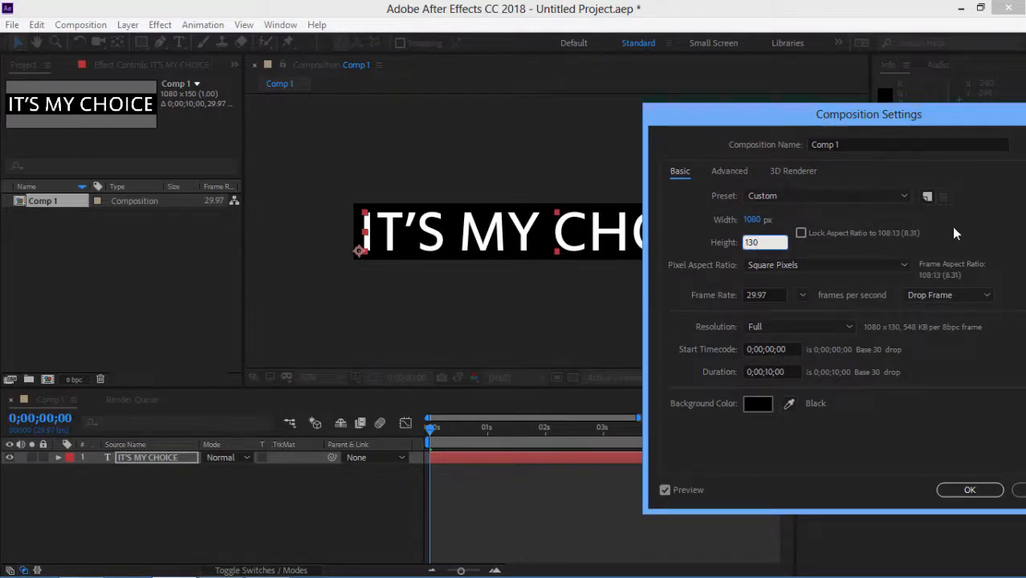
key("Tab")
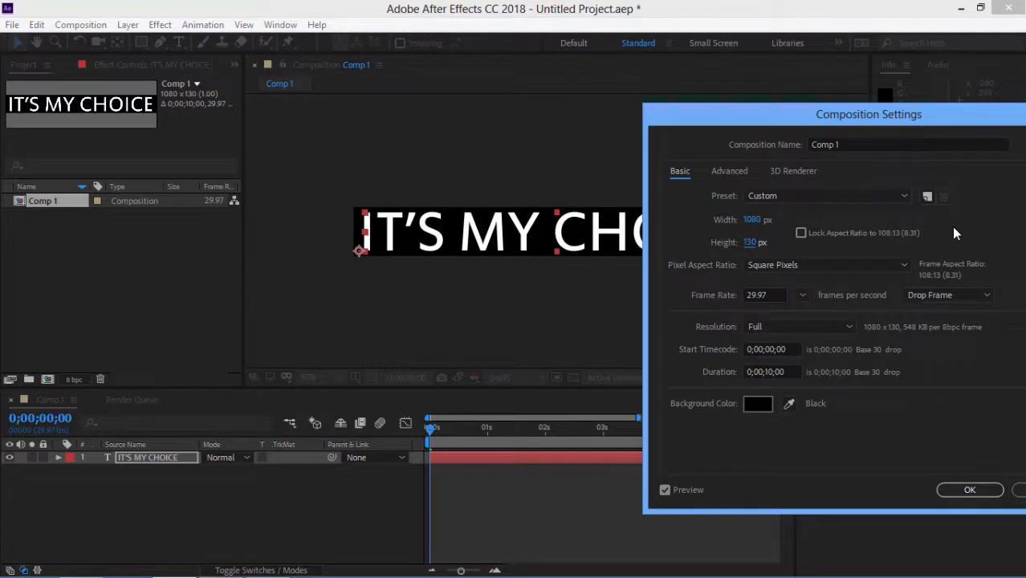
left_click_drag(800, 131, 731, 109)
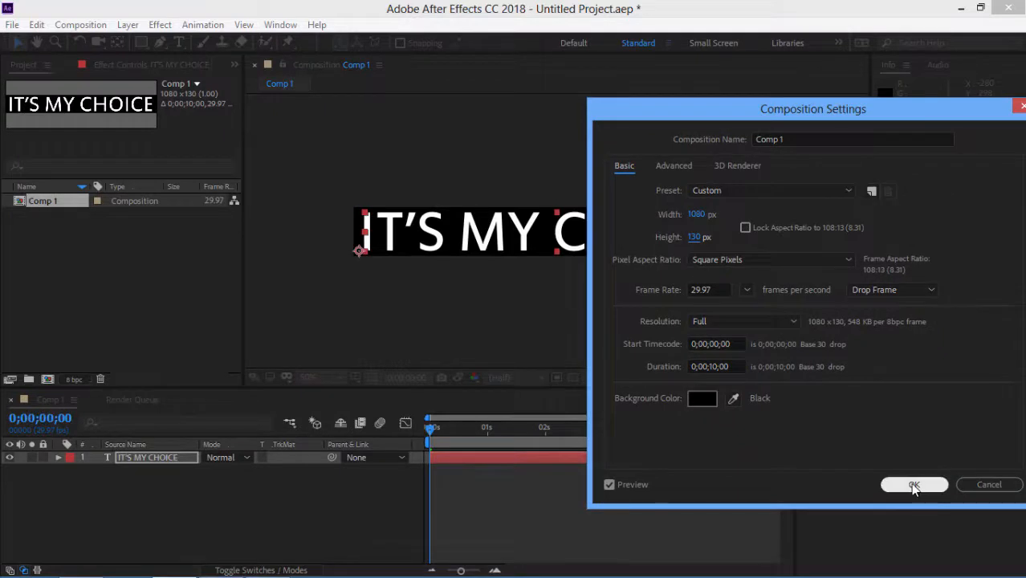
left_click(914, 485)
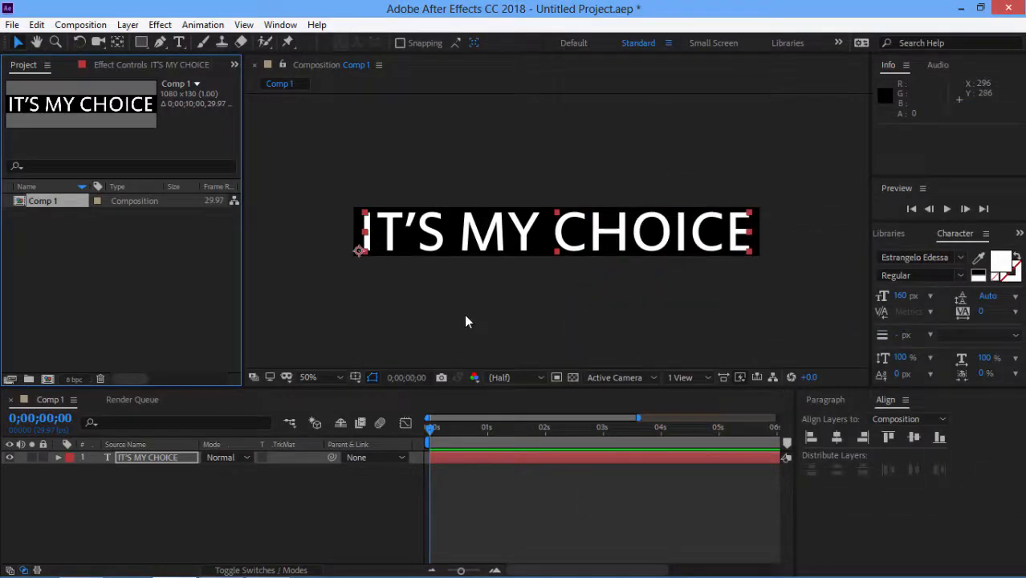
Step: Close the Align and Paragraph panels to give the timeline its full width
left_click(905, 399)
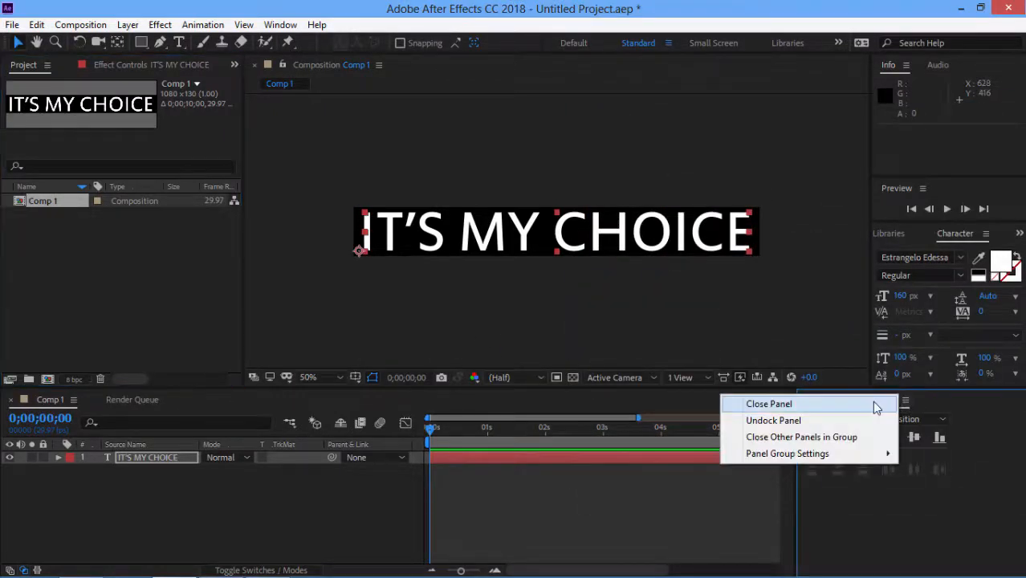
left_click(876, 405)
left_click(856, 400)
left_click(879, 213)
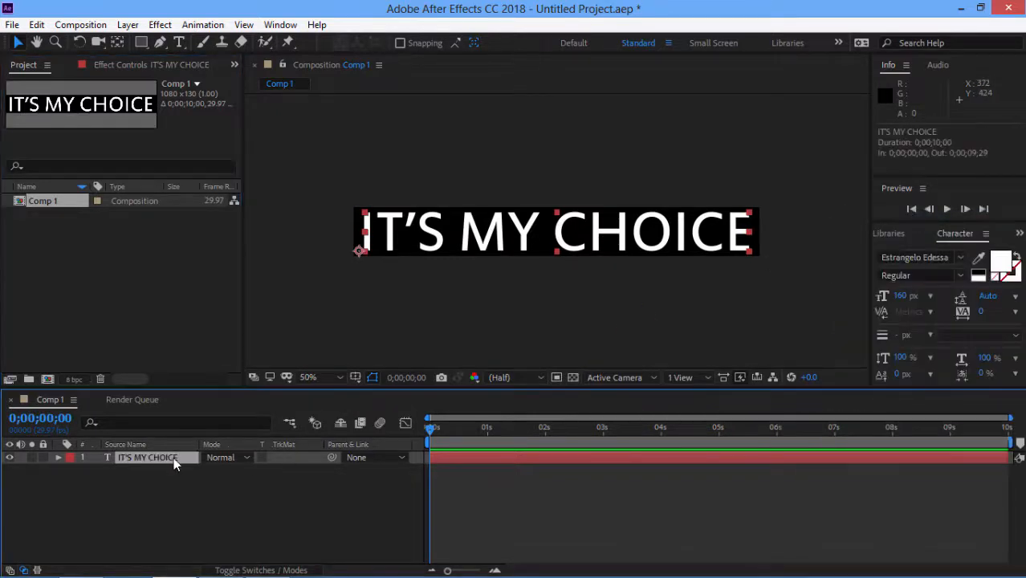
Step: Draw a rectangular mask on the text layer that covers the whole composition frame
left_click(143, 42)
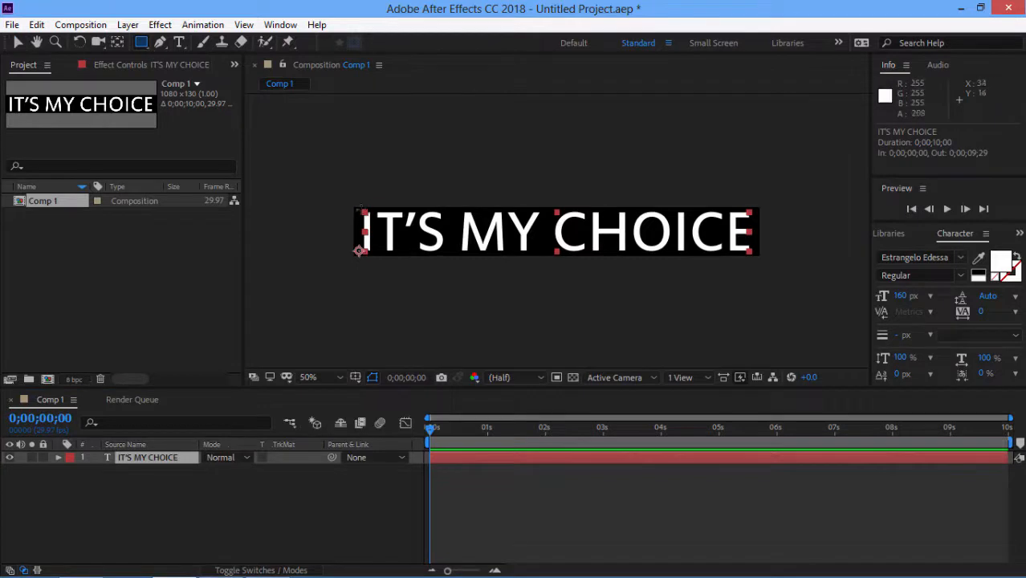
left_click_drag(356, 208, 759, 257)
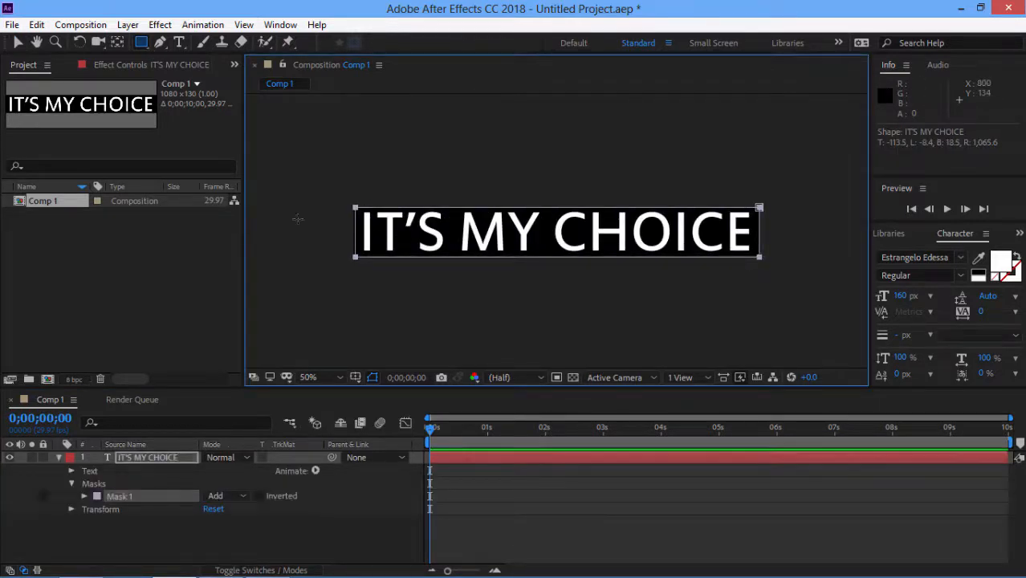
left_click(17, 43)
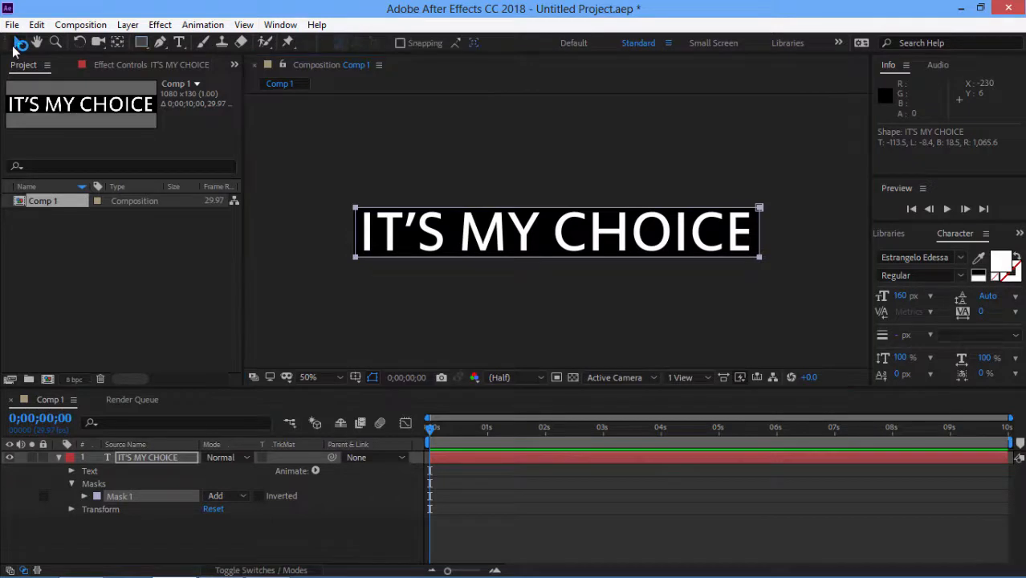
Step: Keyframe the full-size Mask Path of Mask 1 at 0;00;00;00 and at 0;00;01;20
left_click(84, 497)
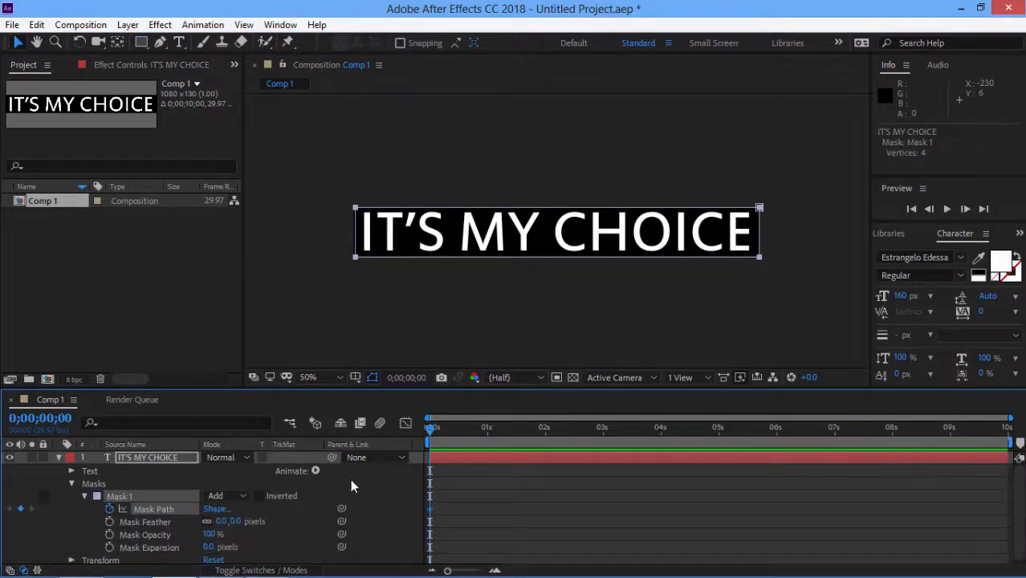
left_click(515, 438)
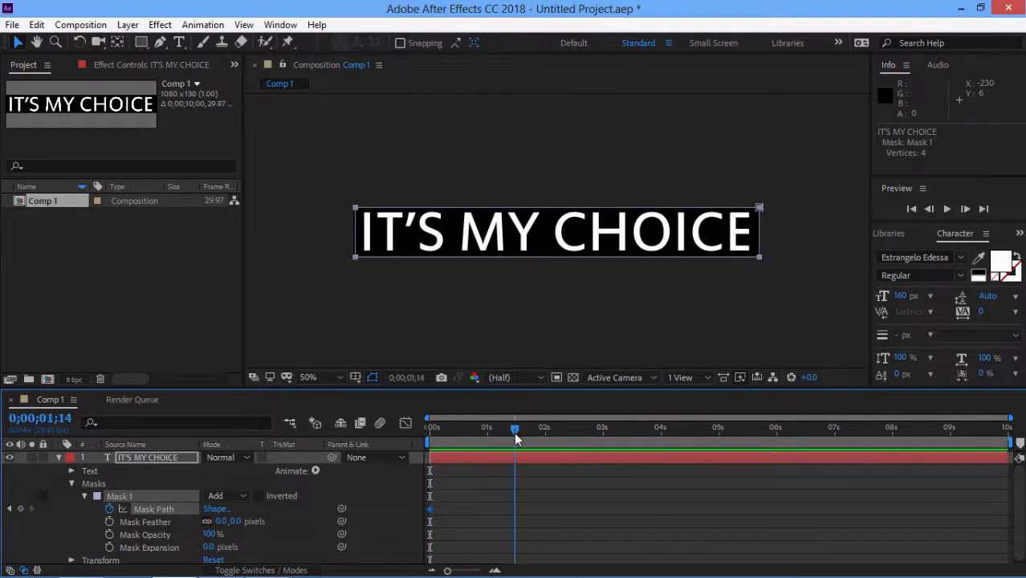
left_click_drag(517, 437, 526, 437)
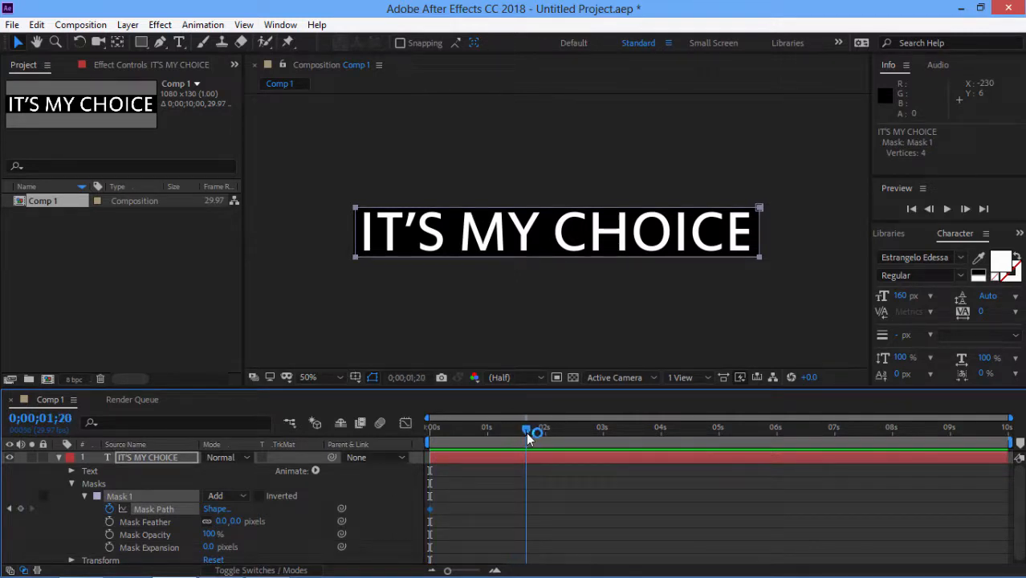
left_click(20, 509)
Step: At 0;00;00;00, collapse the mask to a narrow strip at the frame's left edge so the text is hidden
left_click_drag(454, 436, 387, 433)
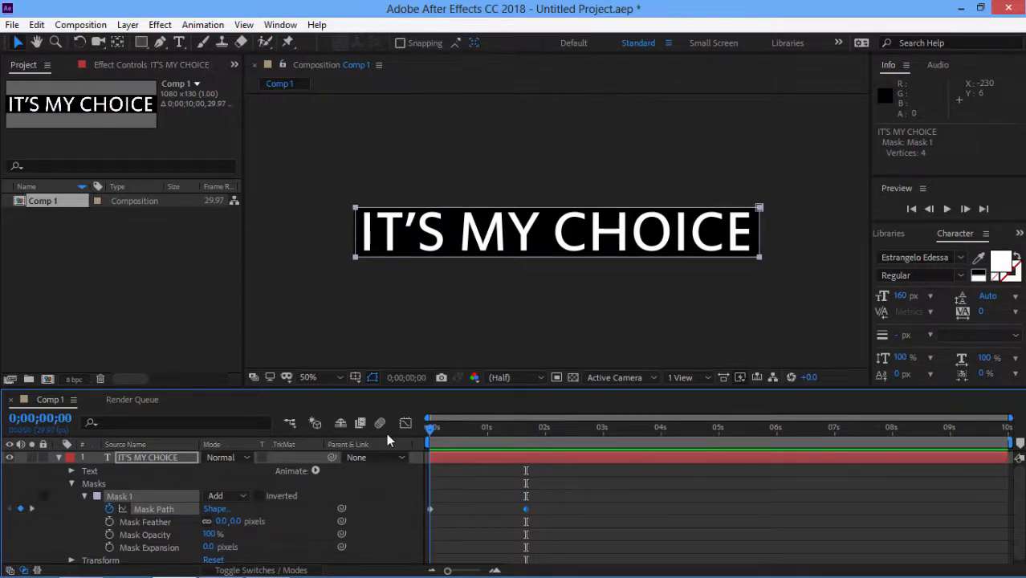
left_click_drag(718, 178, 812, 309)
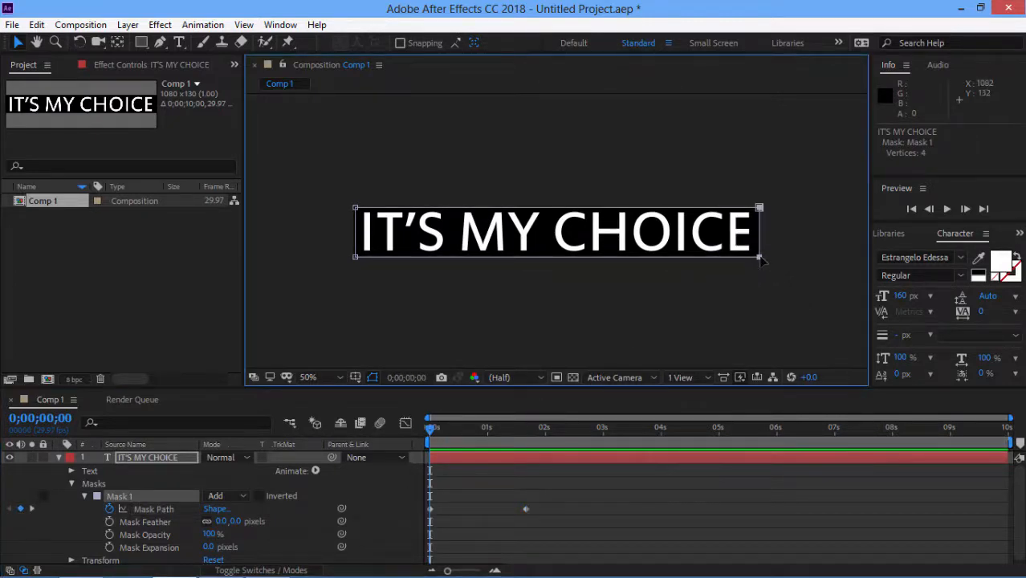
left_click_drag(759, 259, 356, 261)
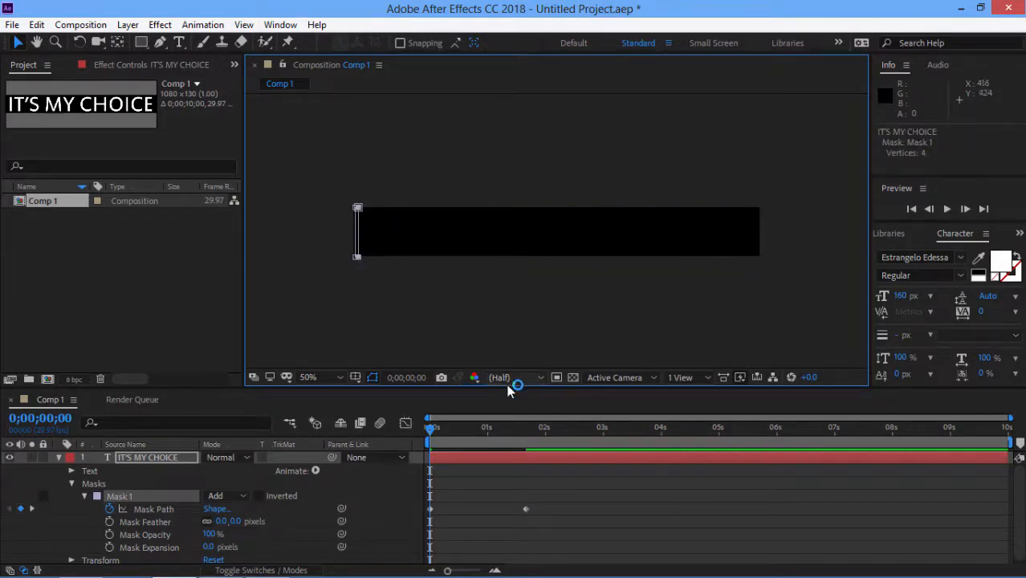
Step: Set the Mask Feather of Mask 1 to 30 pixels
left_click(236, 521)
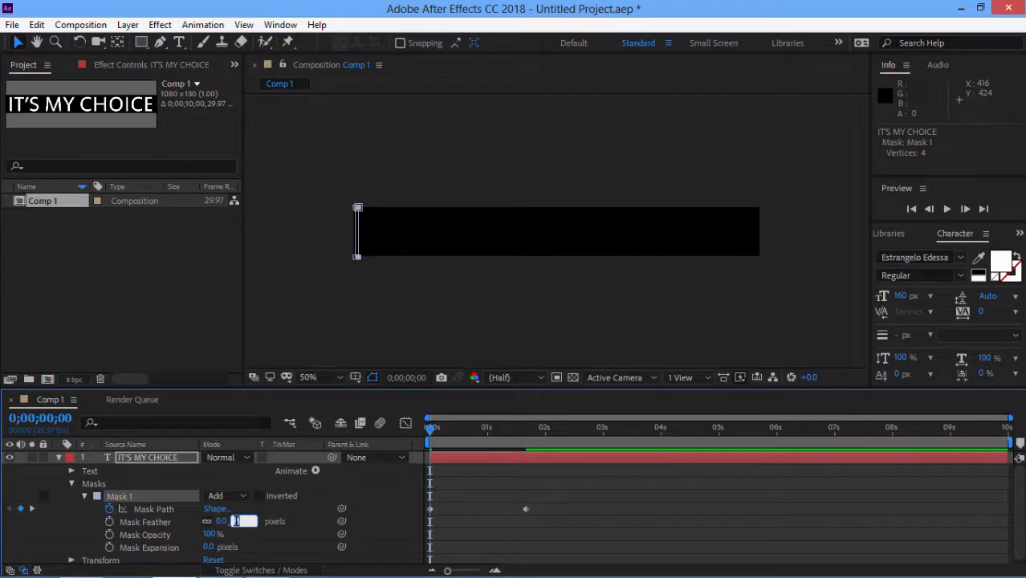
type("30")
key("Return")
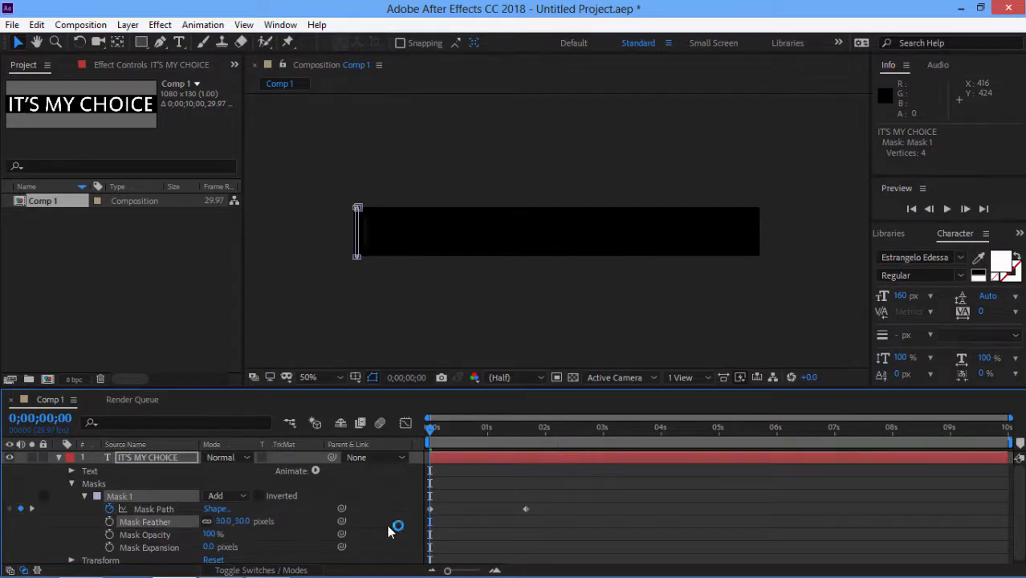
Step: Apply Easy Ease to both Mask Path keyframes of Mask 1
left_click_drag(550, 500, 433, 514)
right_click(430, 508)
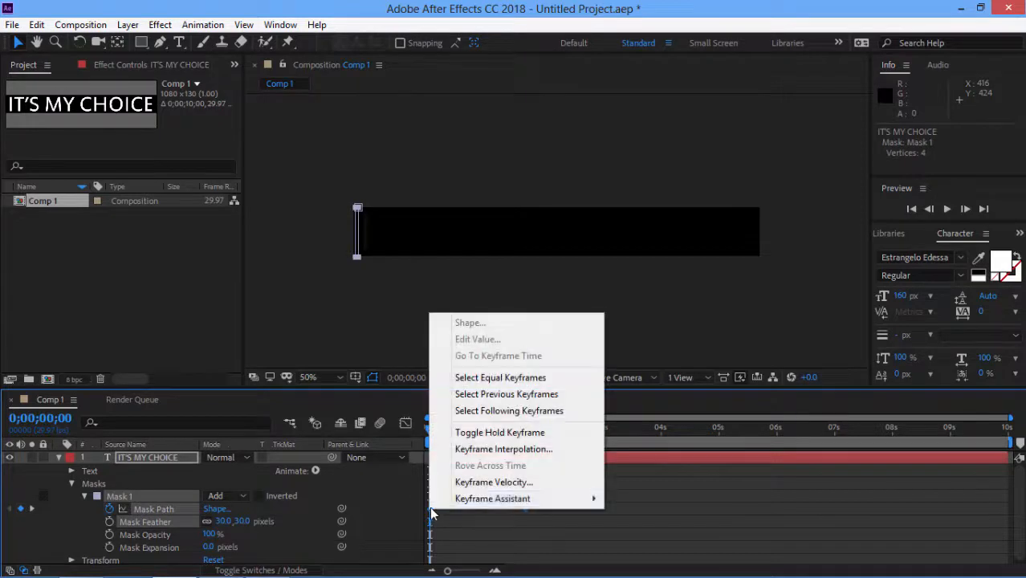
mouse_move(448, 504)
left_click(647, 400)
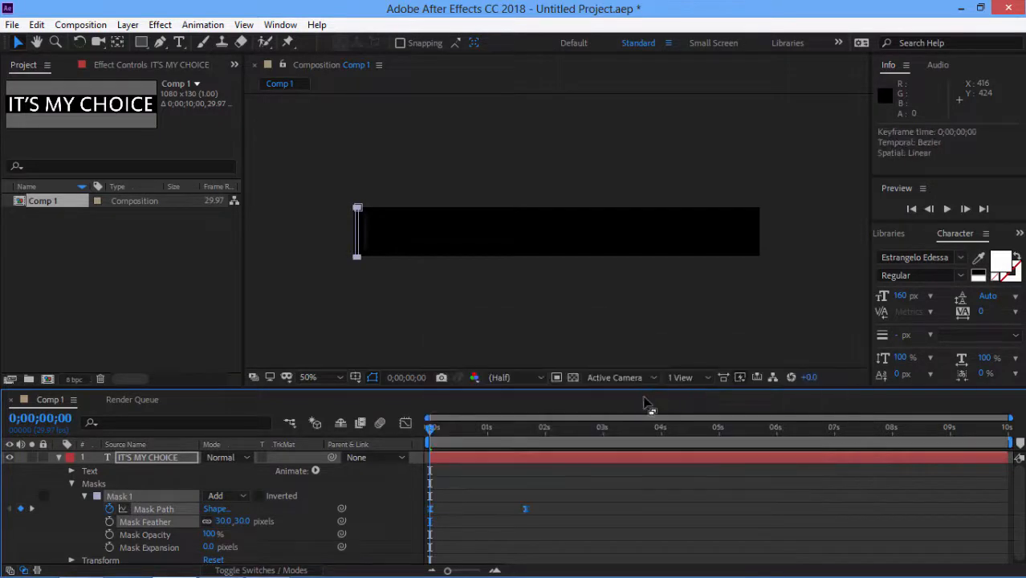
Step: Reshape the Mask Path speed graph for a fast start and slow finish, shortening the first handle and lengthening the second, and preview the reveal
left_click(405, 424)
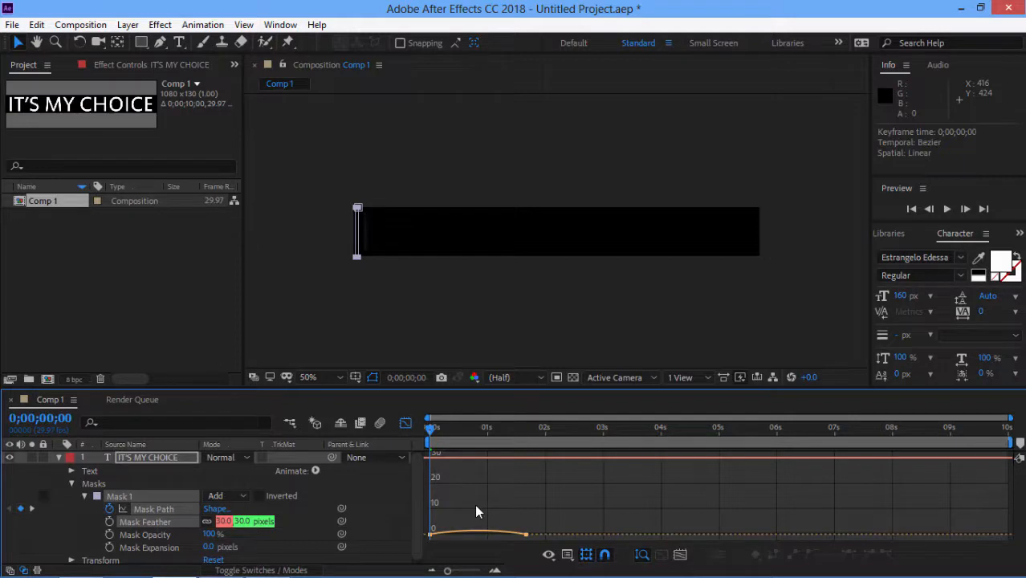
left_click(405, 424)
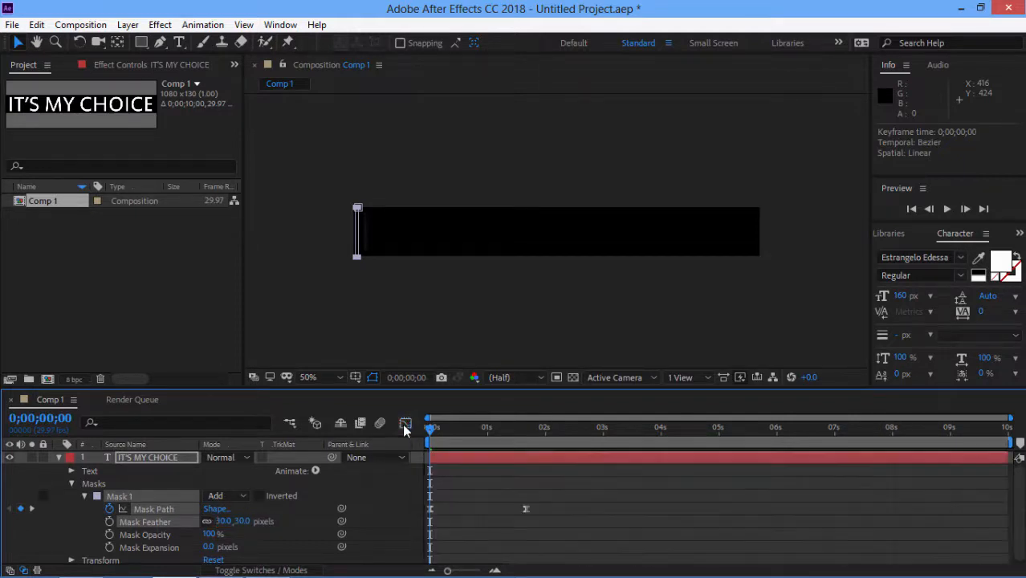
left_click(525, 499)
left_click(526, 509)
left_click(408, 423)
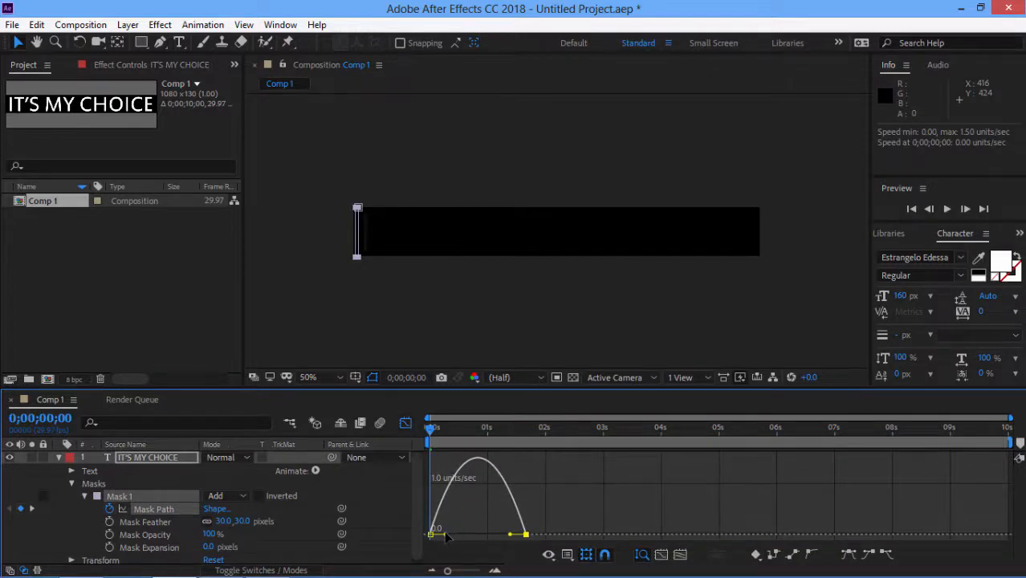
left_click_drag(446, 538, 438, 535)
left_click_drag(510, 536, 500, 542)
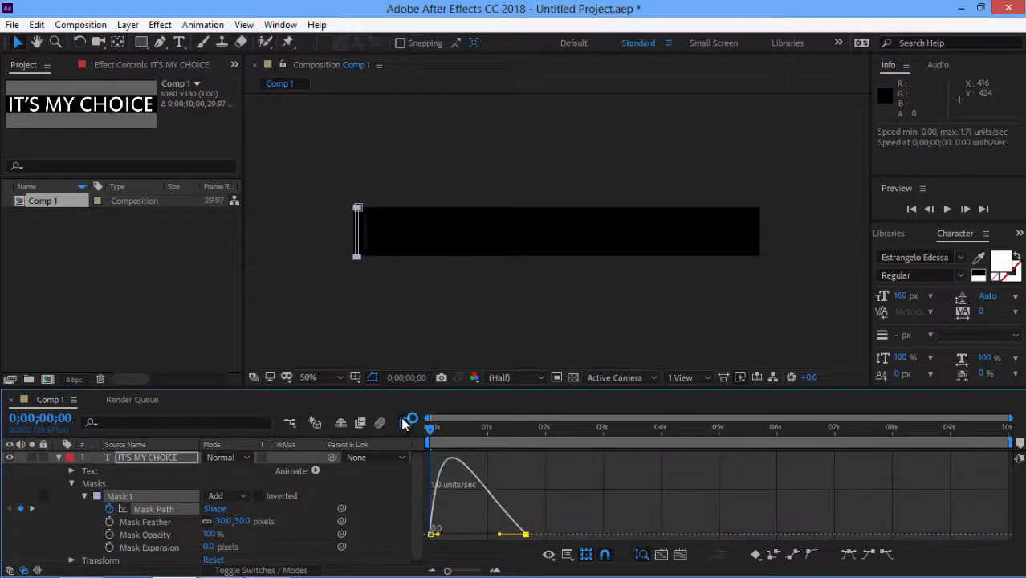
left_click(406, 423)
key("space")
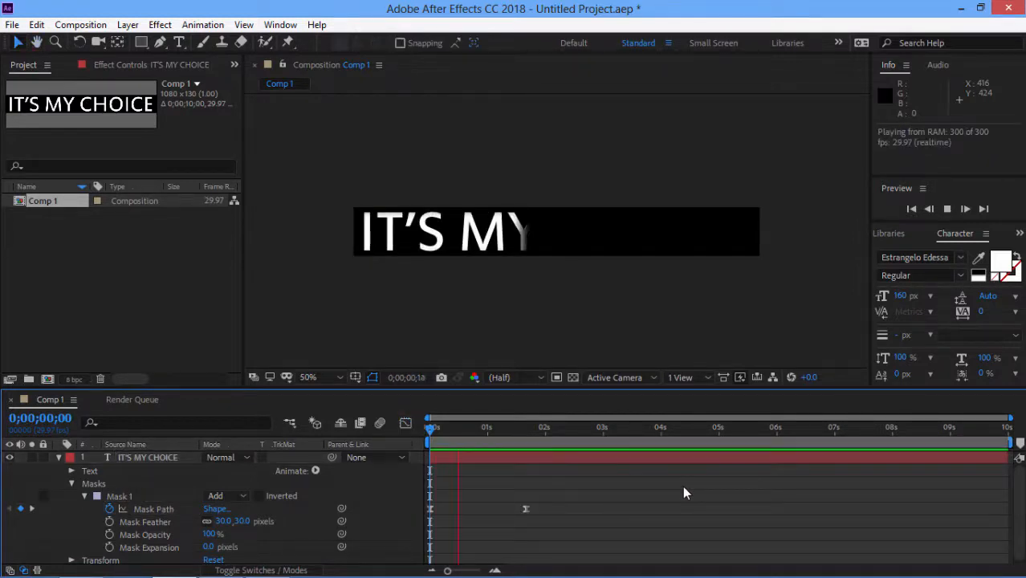
key("space")
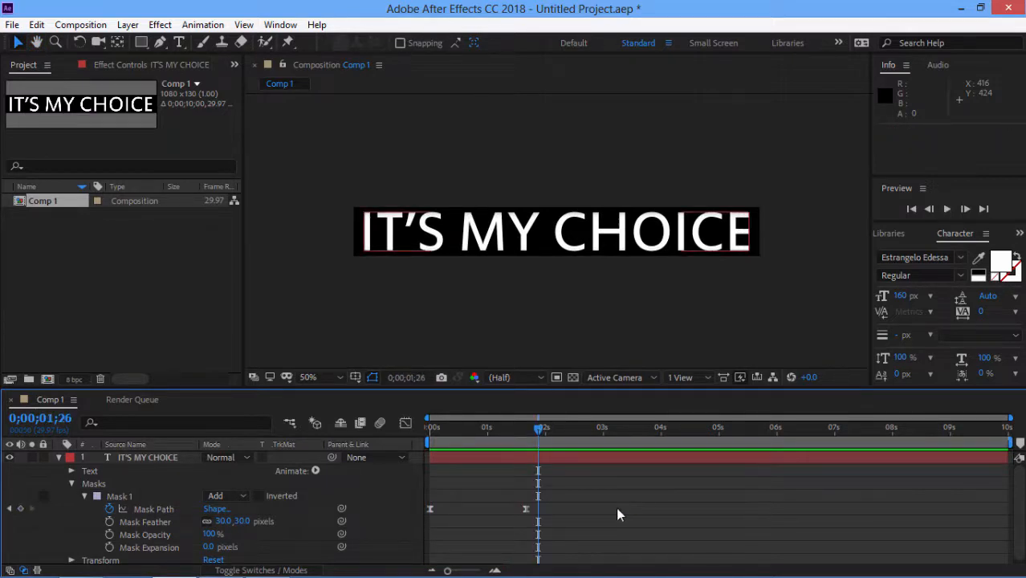
Step: Move the second Mask Path keyframe to 0;00;02;00 and preview the reveal from the beginning
left_click(546, 429)
left_click(542, 509)
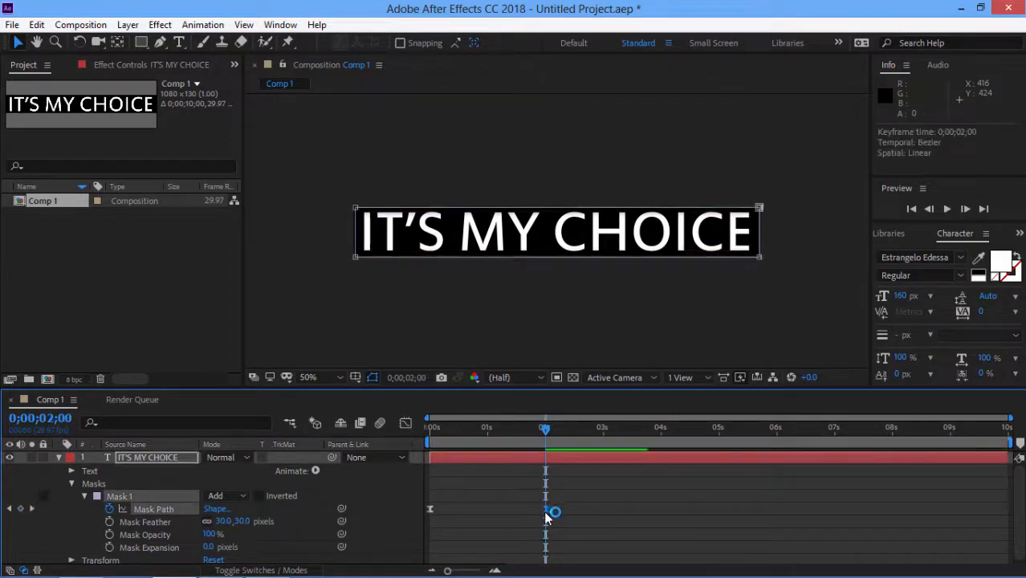
key("Home")
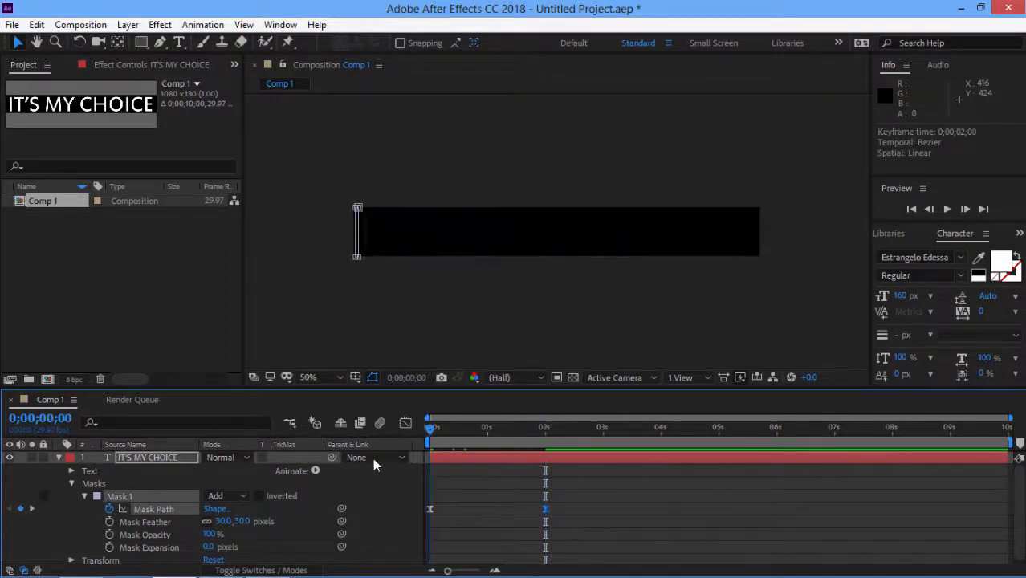
key("space")
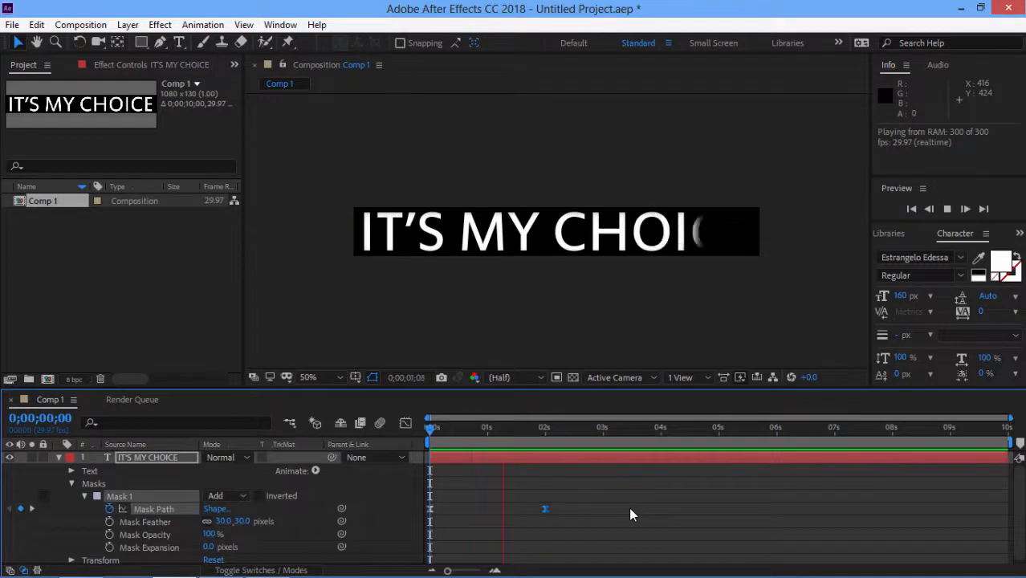
key("space")
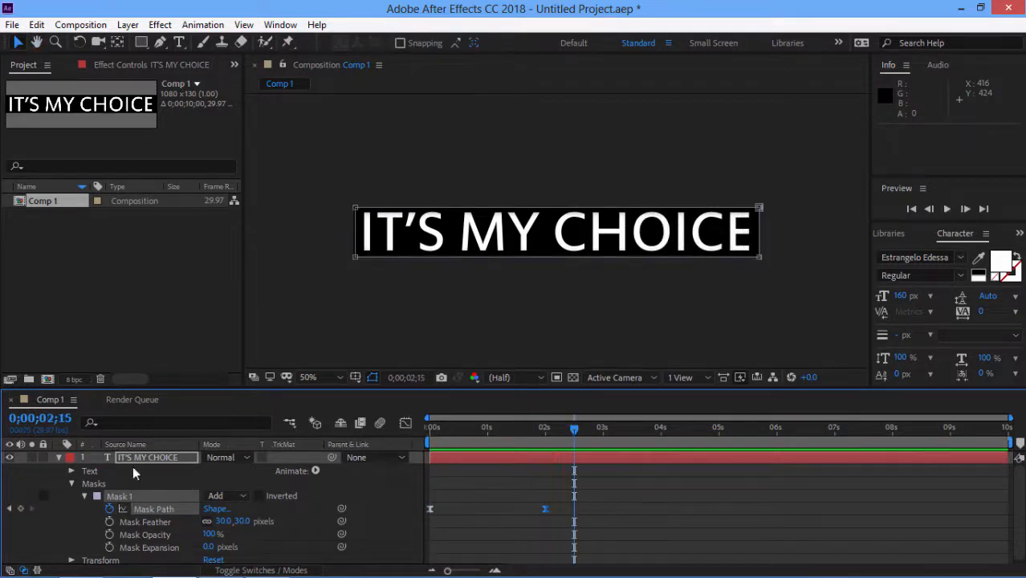
Step: Collapse the IT'S MY CHOICE text layer's properties and duplicate the layer twice
left_click(57, 457)
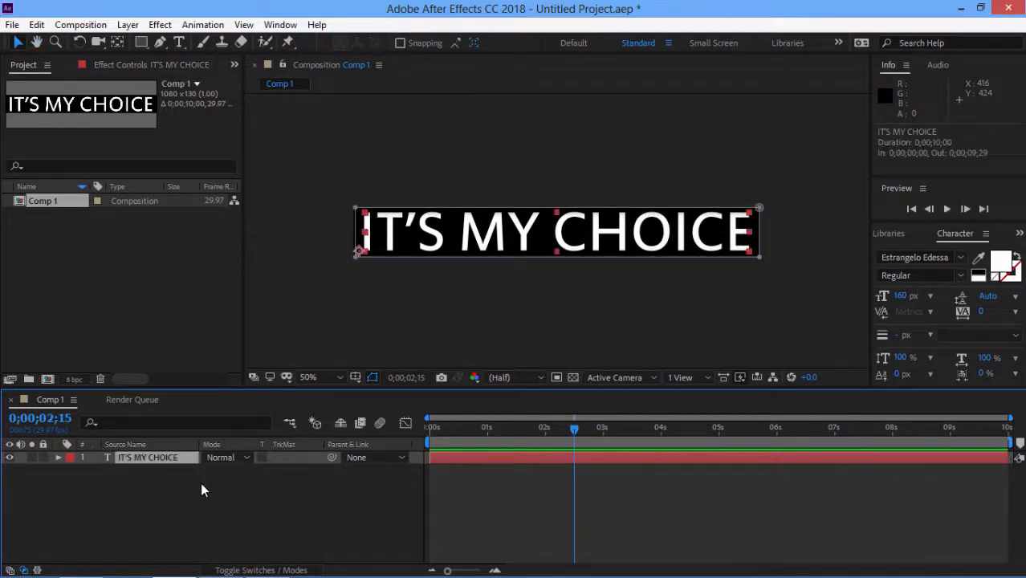
key("ctrl+d")
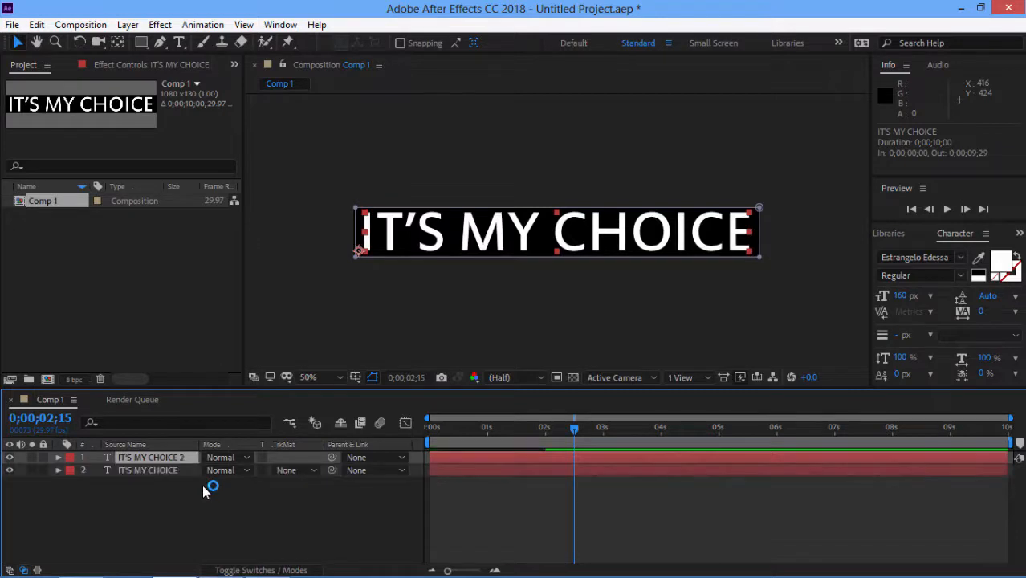
key("ctrl+d")
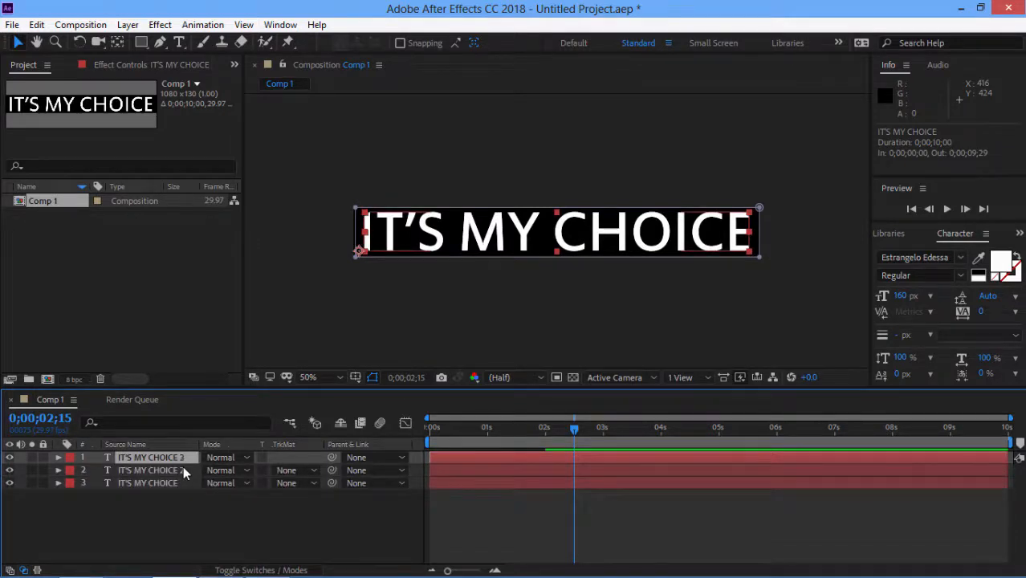
Step: Change the text fill color of the IT'S MY CHOICE 2 layer to bright blue
left_click(183, 469)
left_click(1001, 264)
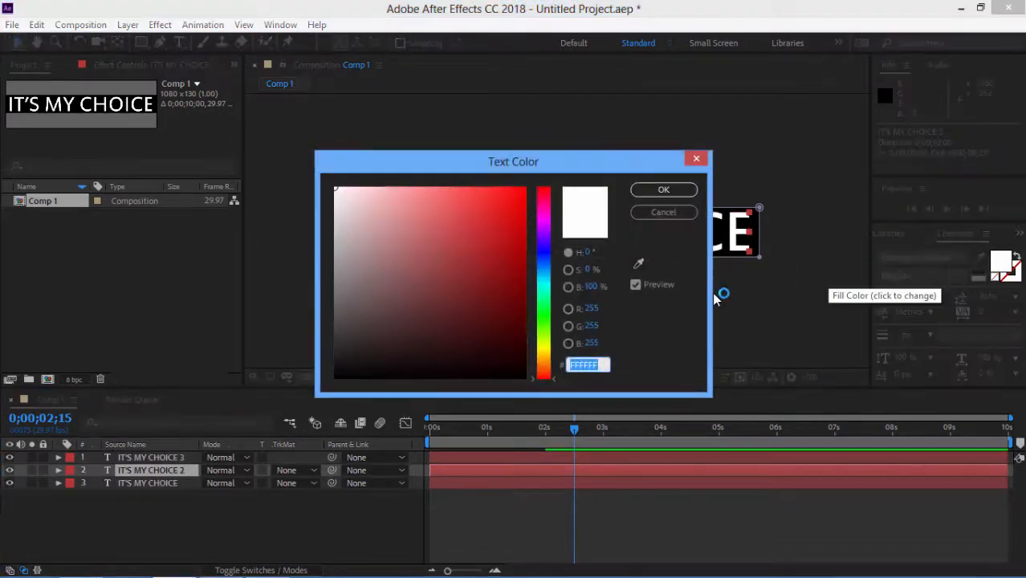
left_click(546, 256)
left_click(523, 188)
left_click_drag(542, 254, 545, 264)
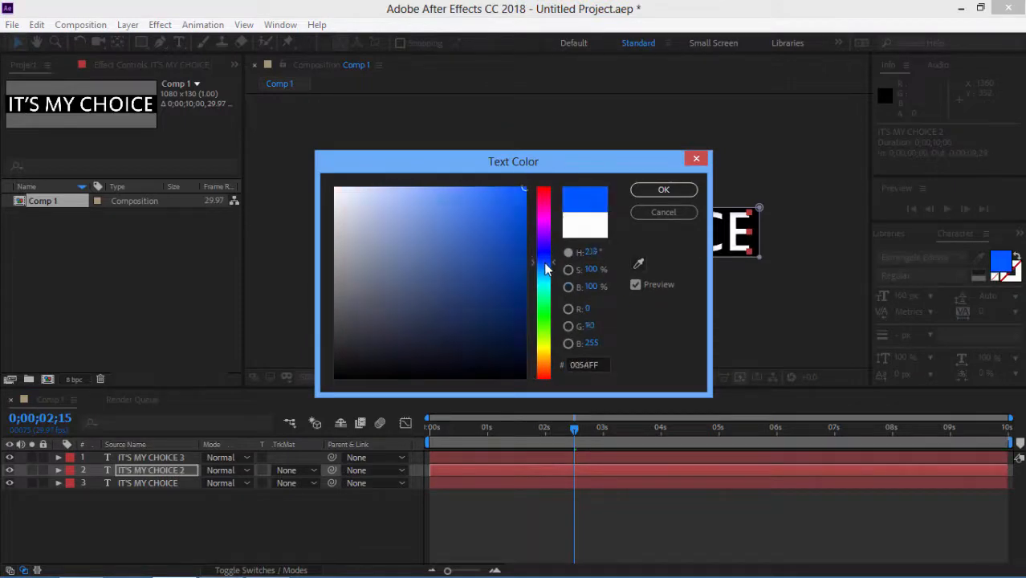
left_click(663, 189)
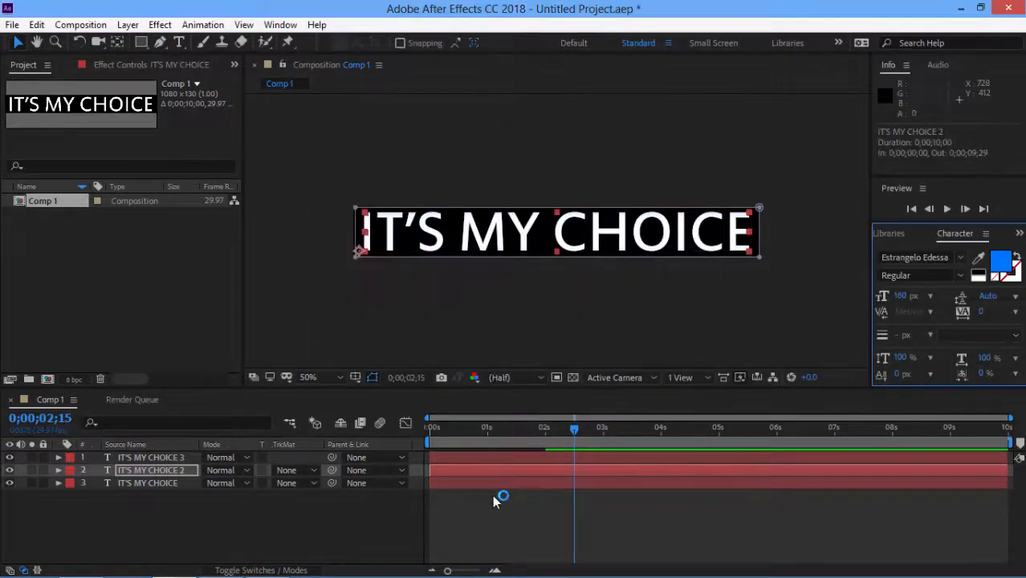
Step: Change the text fill color of the original IT'S MY CHOICE layer to orange FF6000
left_click(491, 485)
left_click(998, 264)
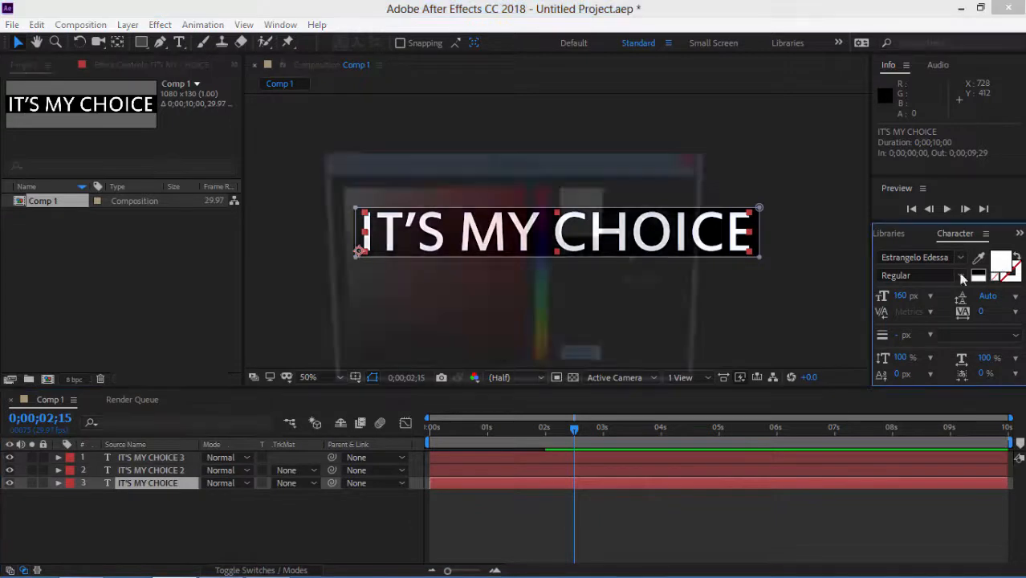
left_click(547, 366)
left_click(525, 190)
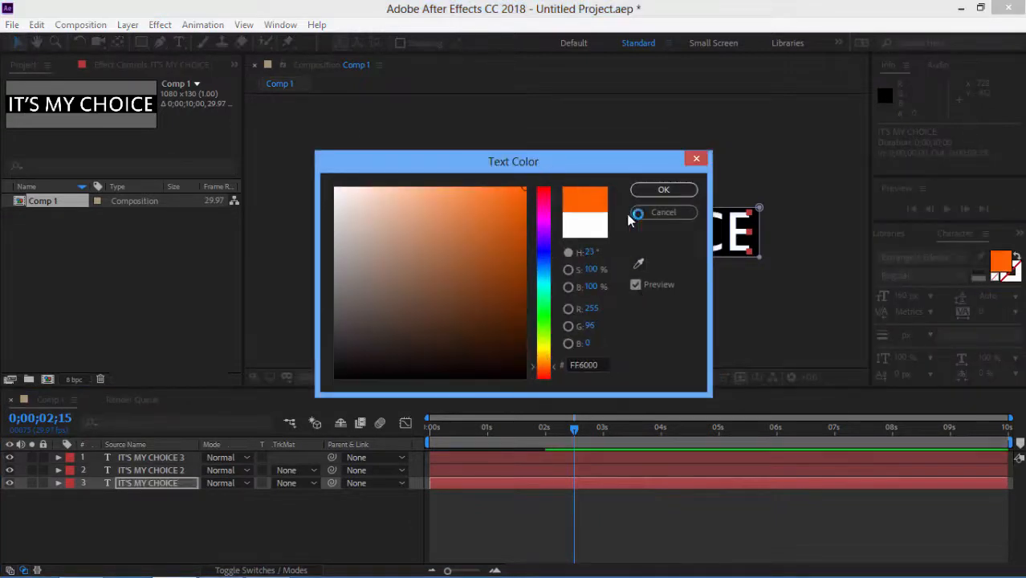
left_click(649, 192)
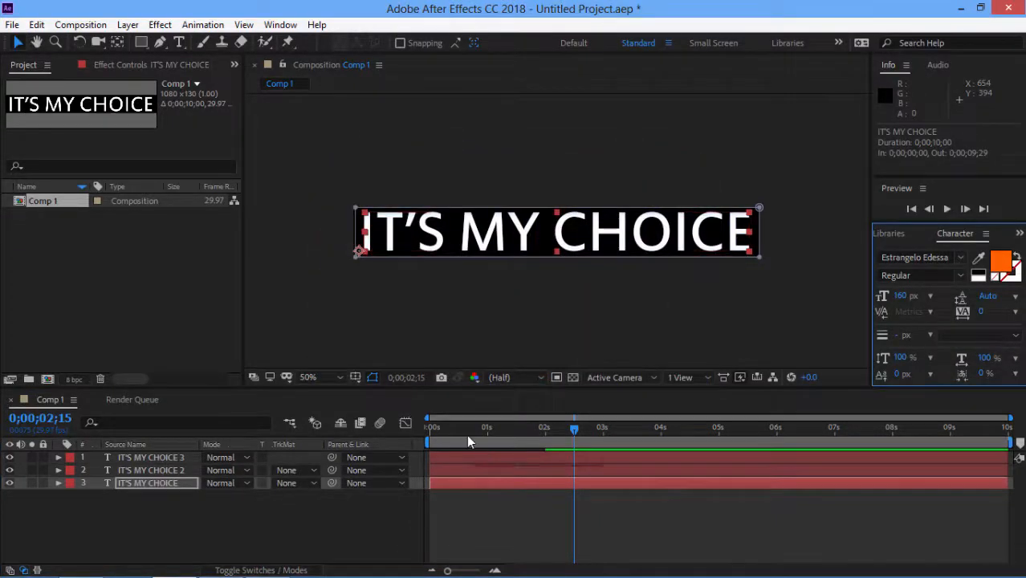
Step: Shift the IT'S MY CHOICE 2 layer in time so it starts at 0;00;00;15
key("equal")
key("equal")
left_click_drag(629, 570, 545, 563)
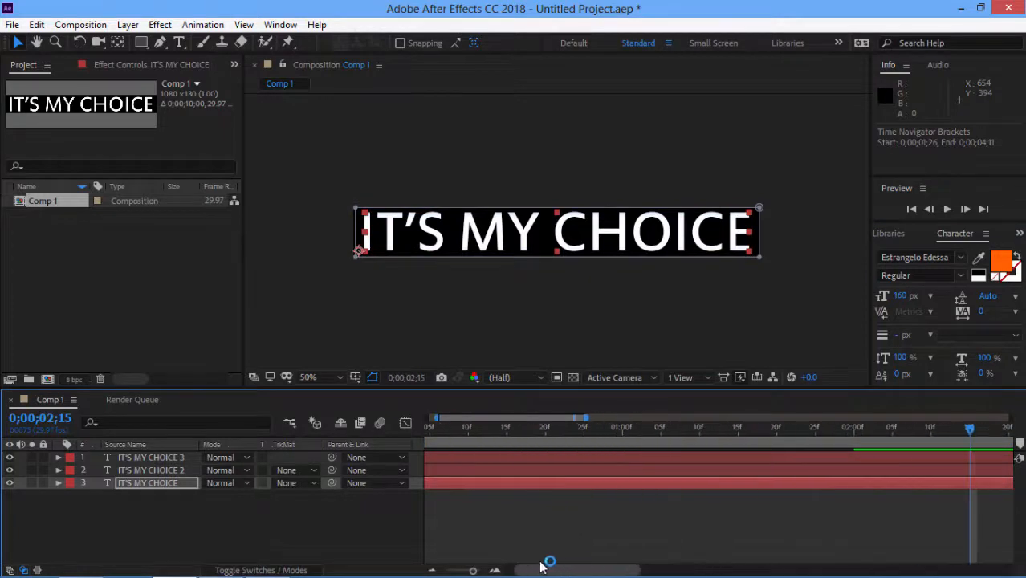
left_click(545, 432)
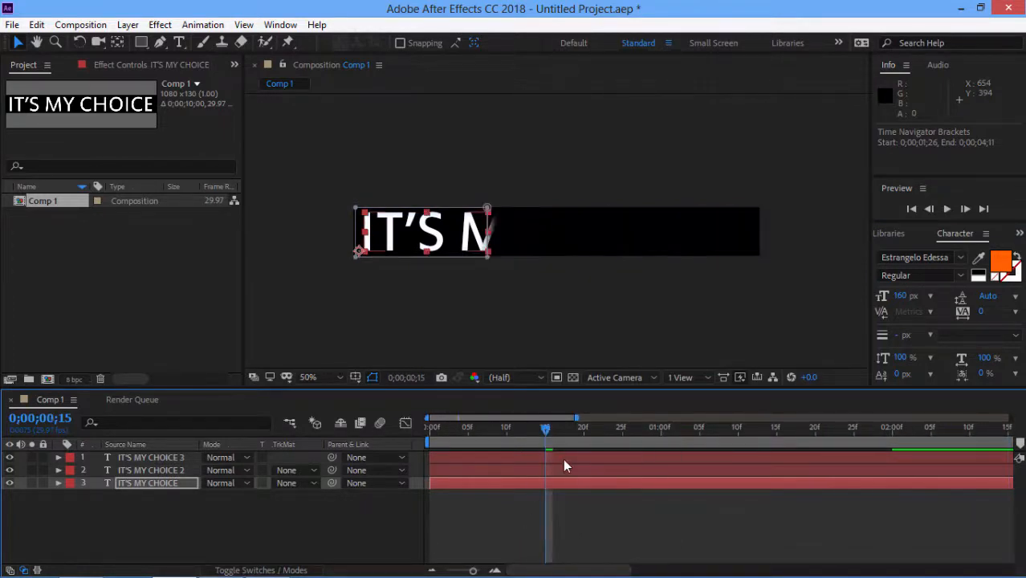
left_click(479, 470)
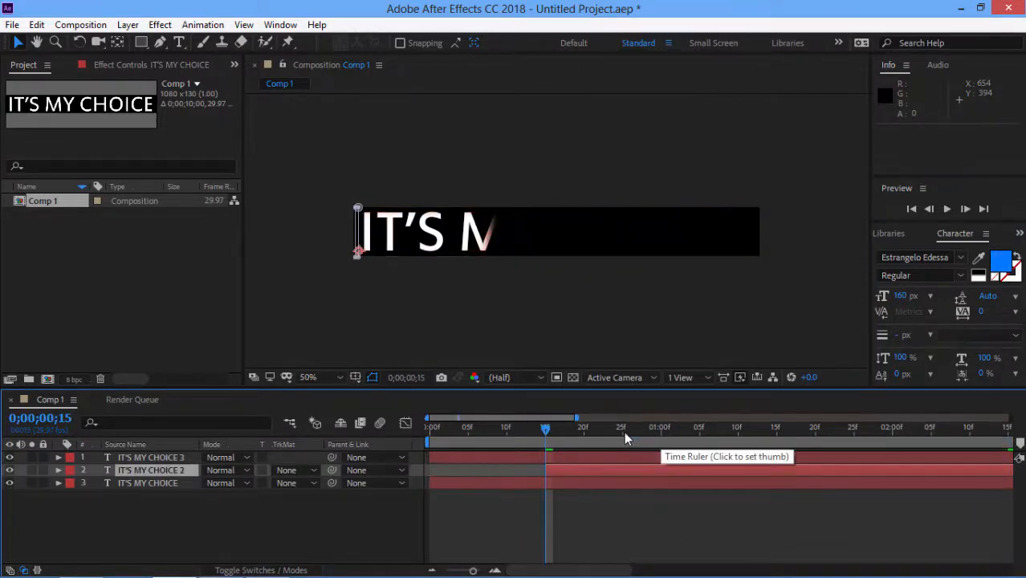
Step: Shift the IT'S MY CHOICE 3 layer to start at 0;00;01;00 and preview the staggered color reveal from the beginning
left_click(660, 434)
left_click(650, 457)
key("minus")
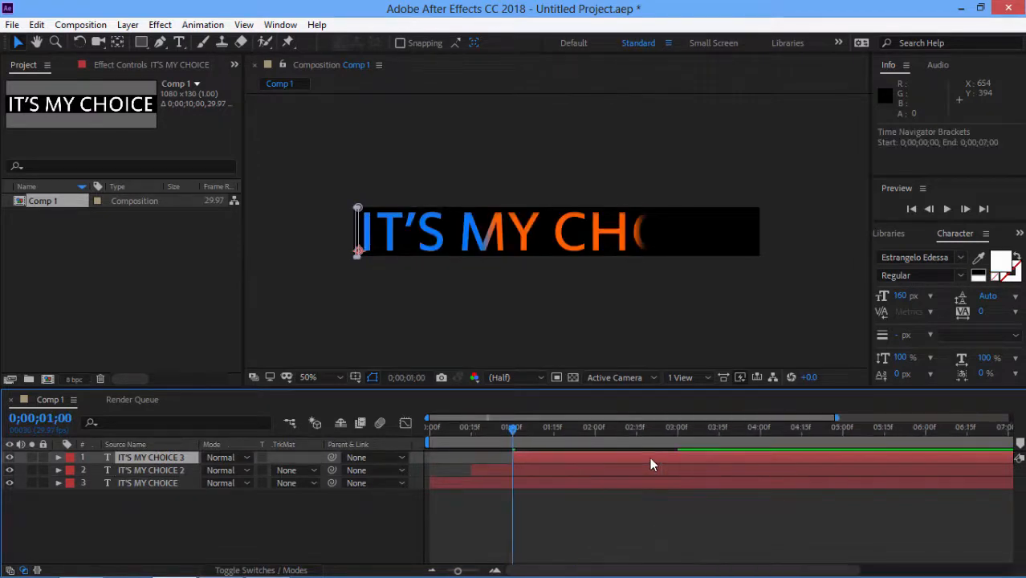
left_click(438, 426)
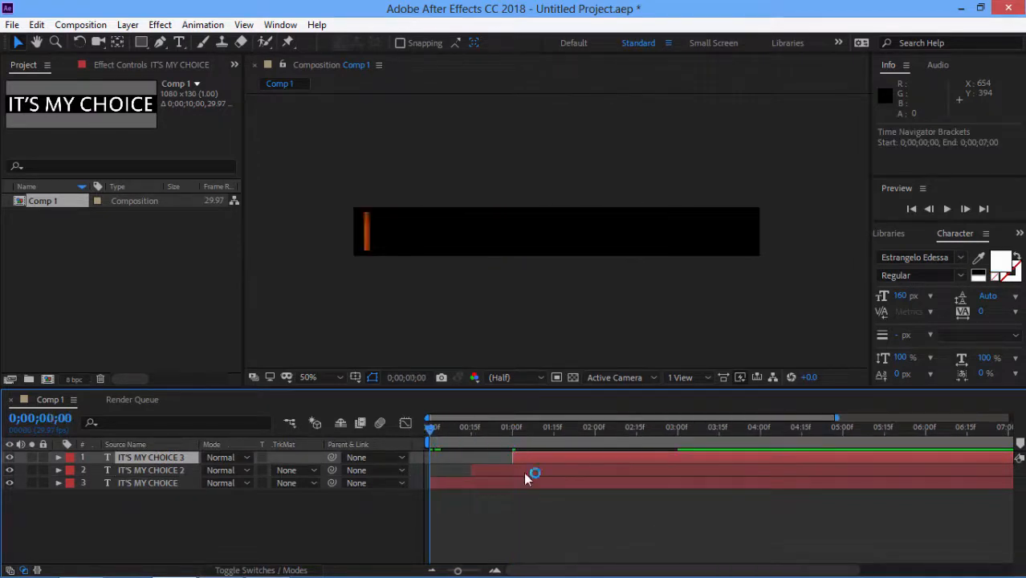
left_click(590, 522)
key("space")
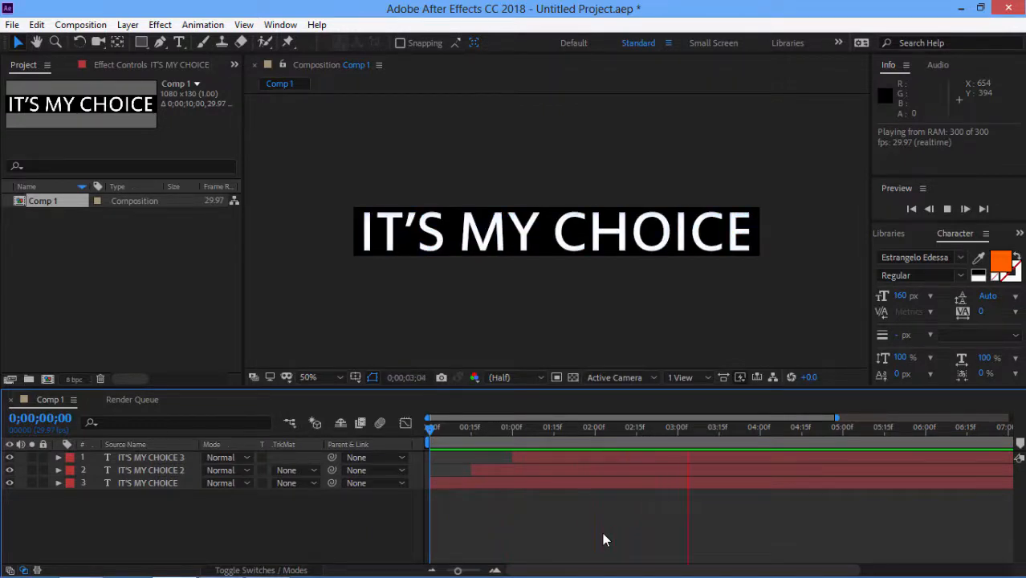
key("space")
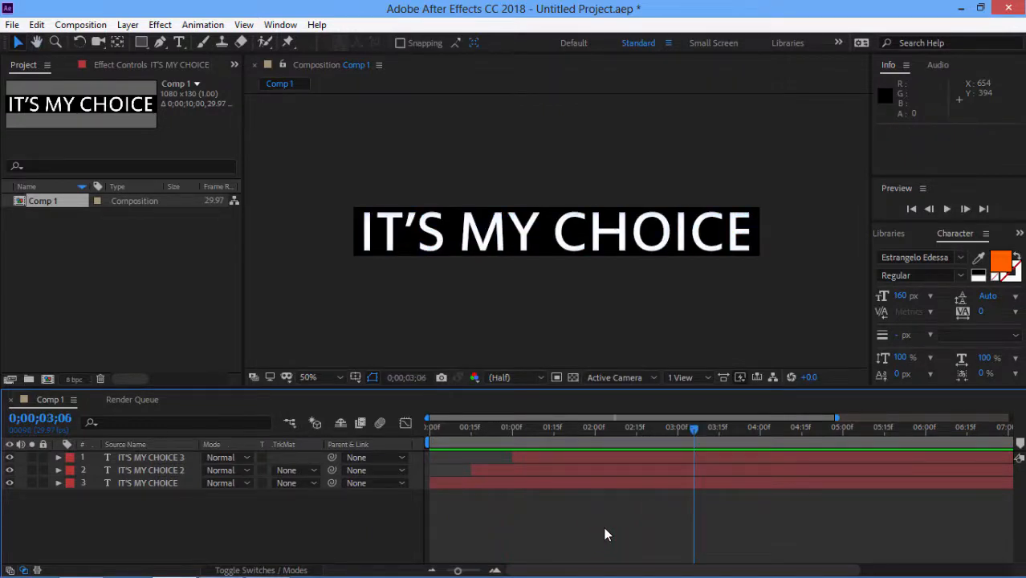
Step: Create a new composition named "texture tile" with a height of 1300 px, keeping the 1080 px width
left_click(74, 25)
left_click(89, 40)
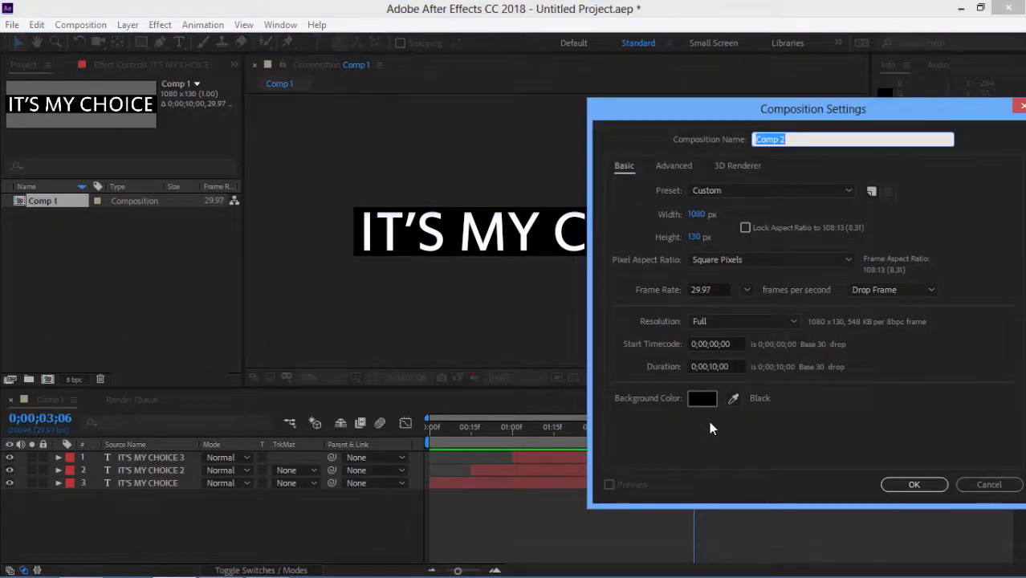
type("texture tile")
left_click(698, 237)
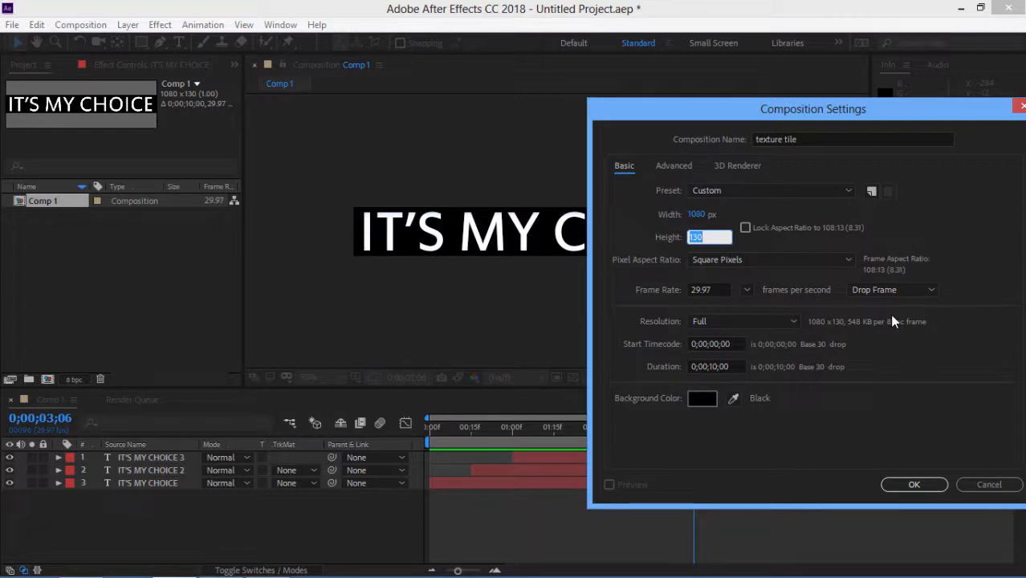
type("1300")
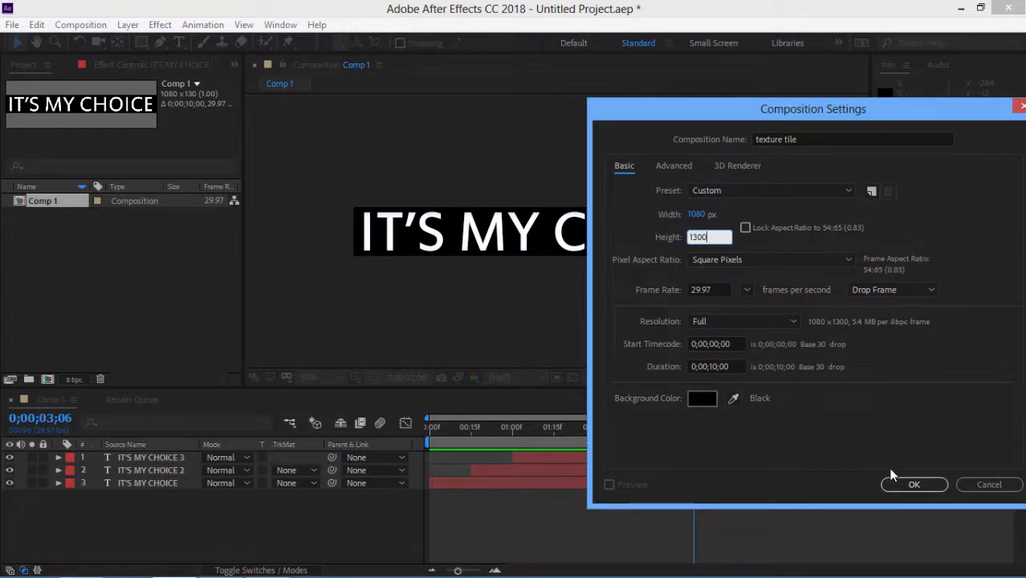
left_click(891, 481)
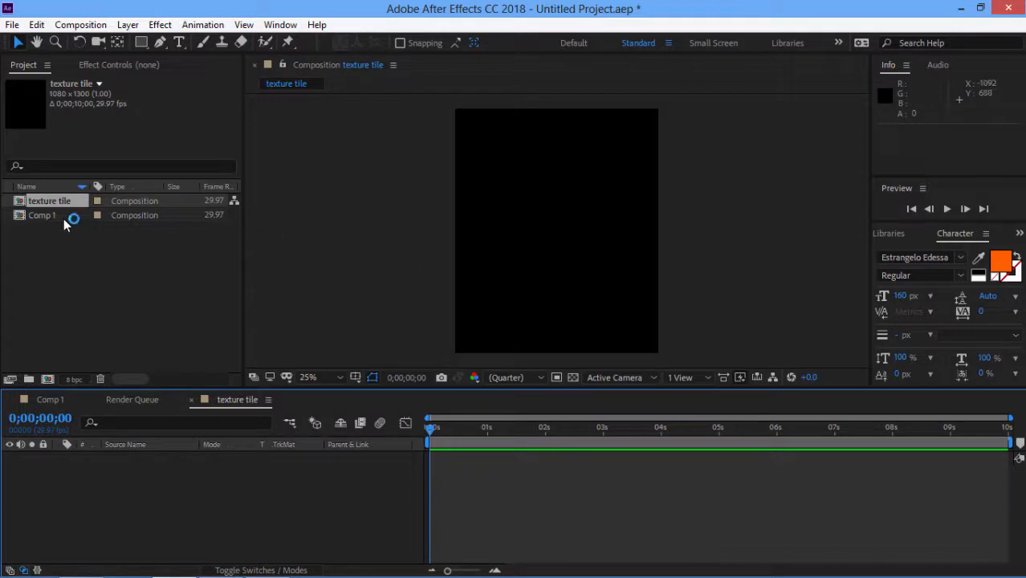
Step: Add Comp 1 to the texture tile composition and set its vertical position to 70 at 0;00;02;24
left_click_drag(45, 215, 106, 446)
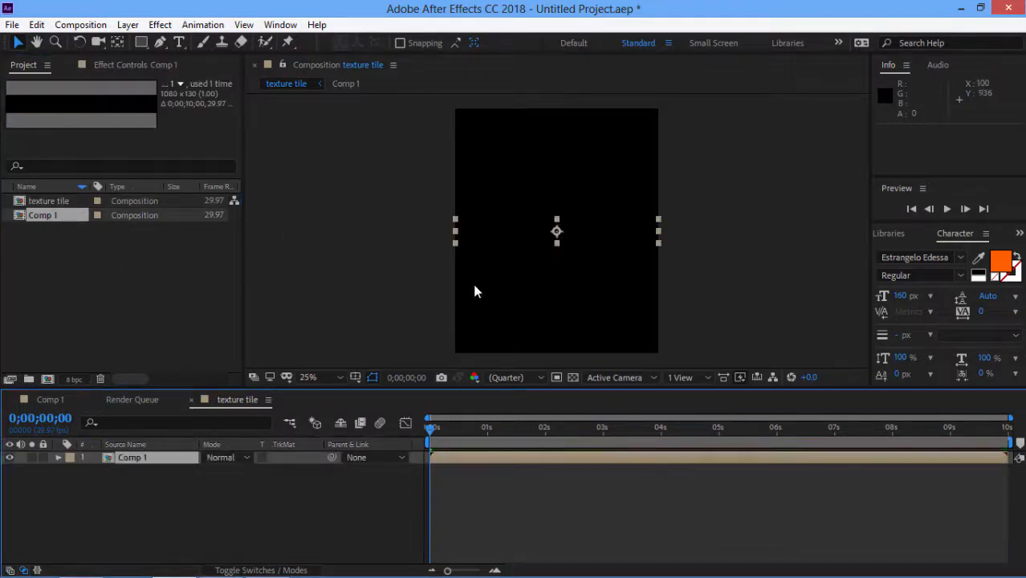
left_click_drag(518, 433, 594, 439)
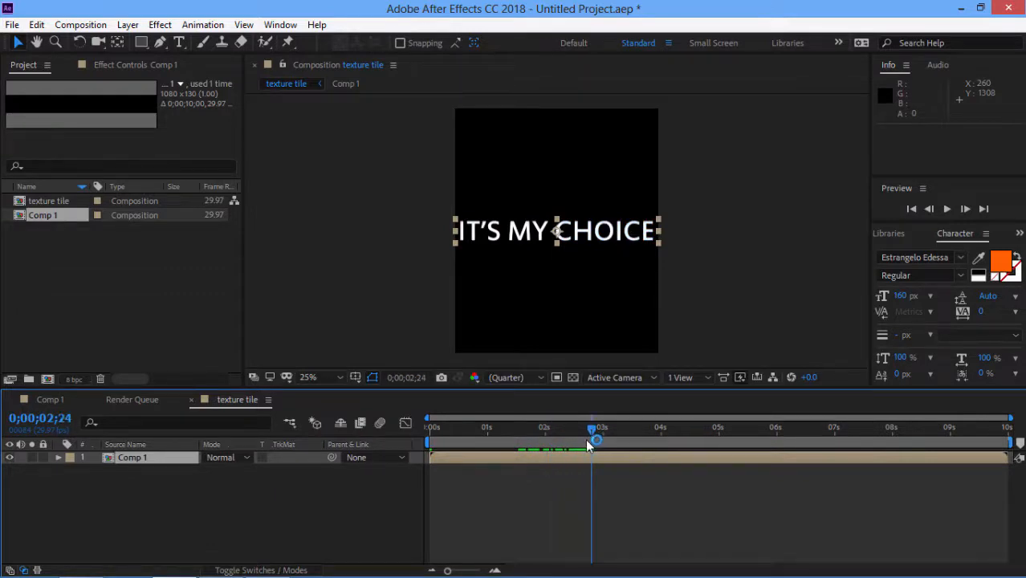
key("p")
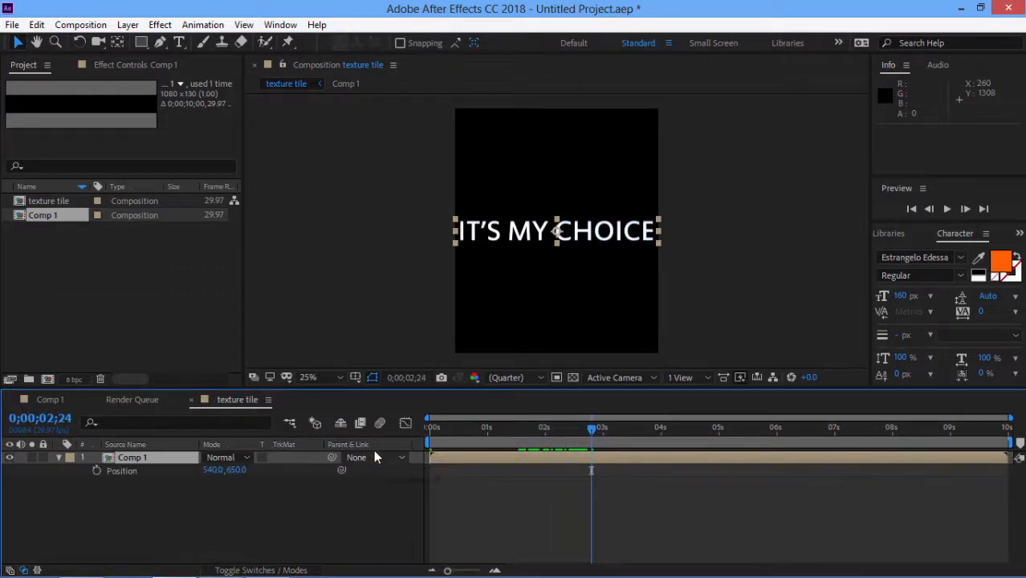
left_click_drag(234, 470, 62, 469)
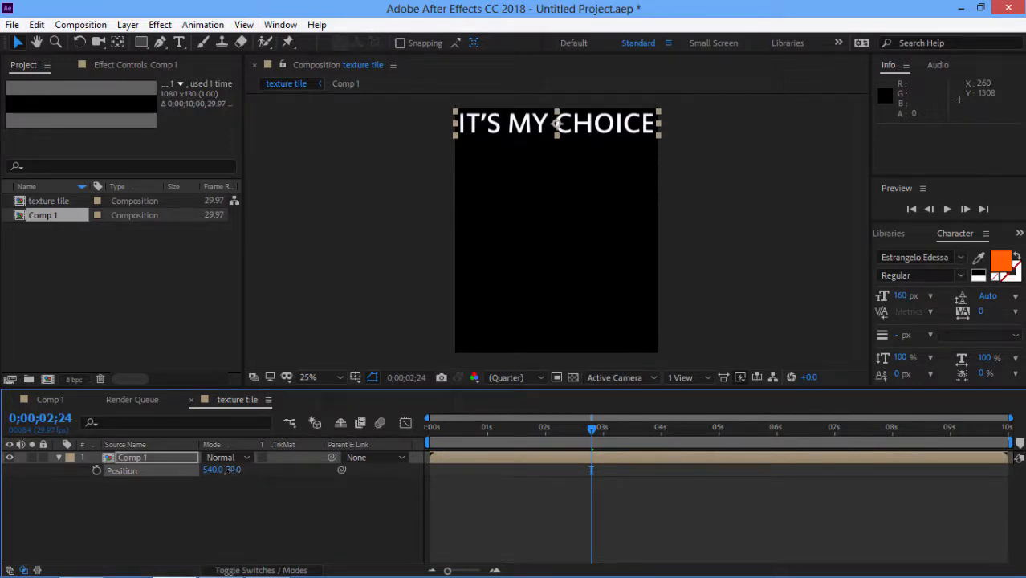
left_click(232, 471)
type("70")
key("Return")
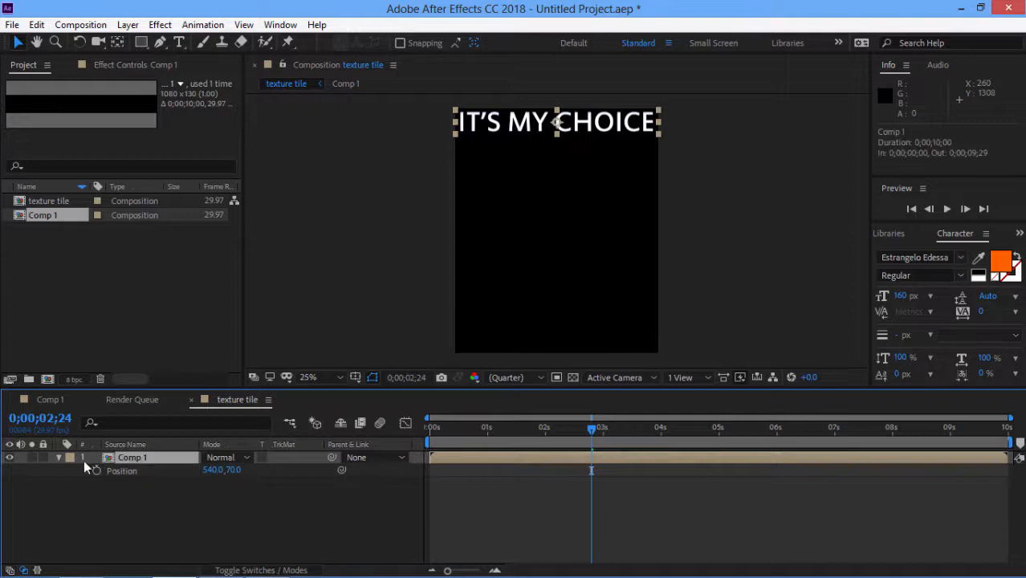
left_click(60, 459)
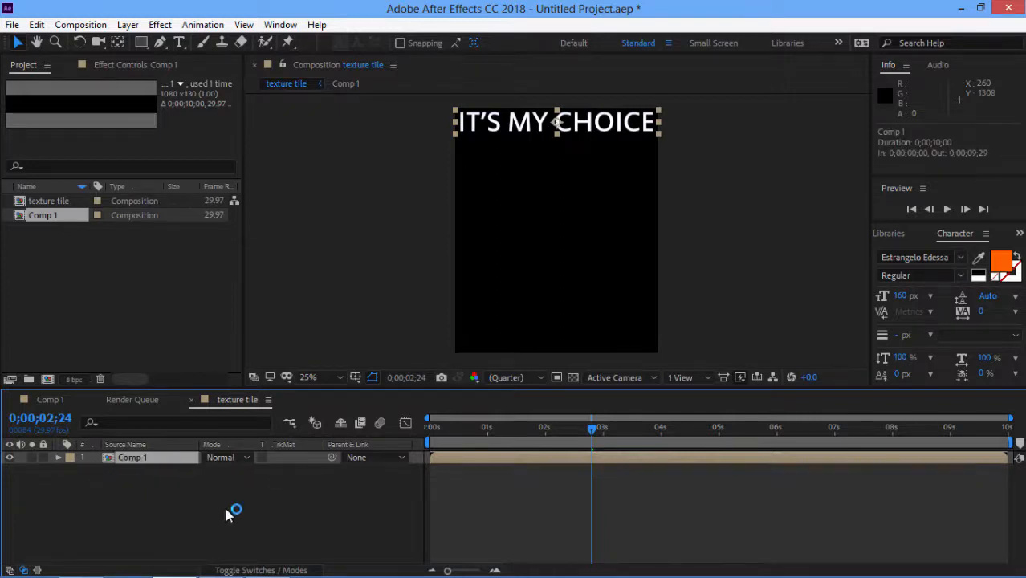
Step: Duplicate the Comp 1 layer eight times to make nine stacked copies
key("ctrl+d")
key("ctrl+d")
key("ctrl+d")
key("ctrl+d")
key("ctrl+d")
key("ctrl+d")
key("ctrl+d")
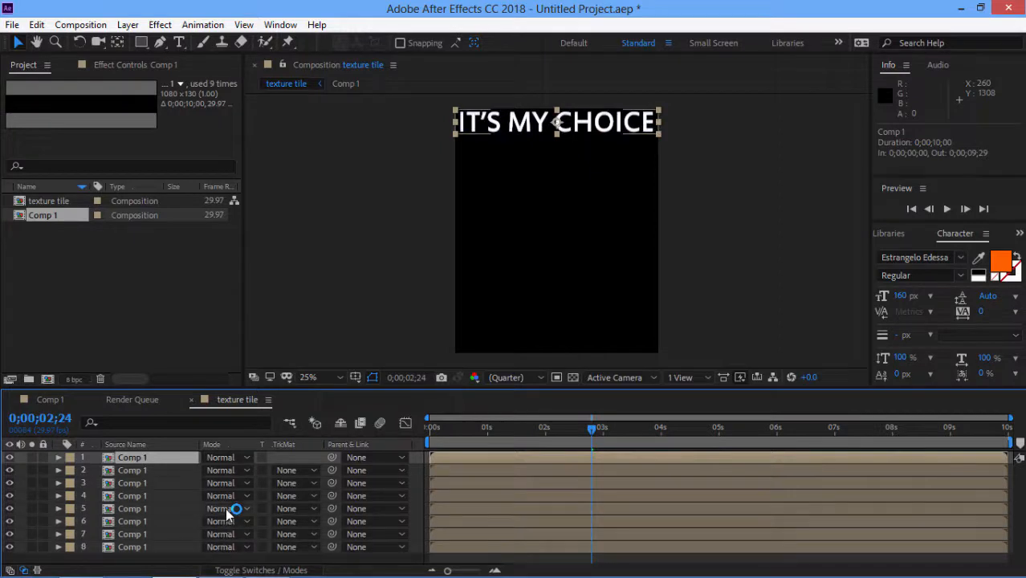
scroll(273, 494, "down", 1)
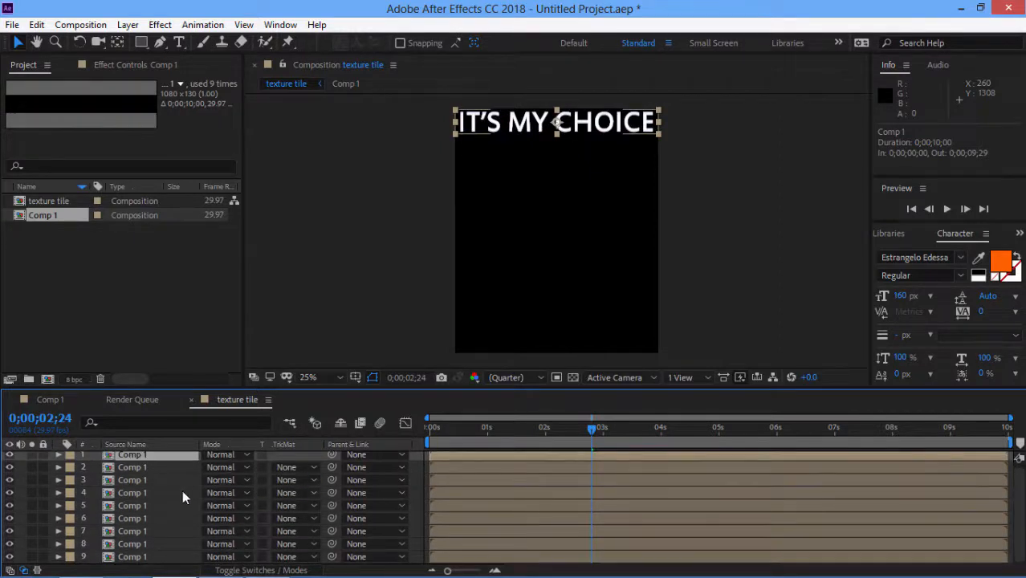
Step: Nudge Comp 1 layer 8 straight down by about 160 px to form the second text row
left_click(158, 544)
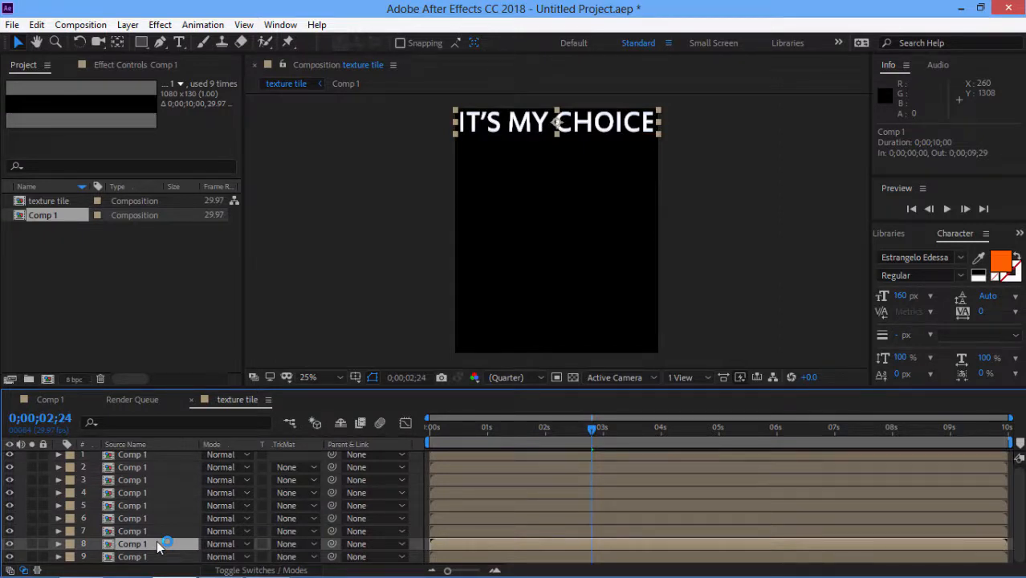
key("shift+Down")
key("shift+Down")
key("shift+Down")
key("shift+Down")
key("shift+Down")
key("shift+Down")
key("shift+Down")
key("shift+Down")
key("shift+Down")
key("shift+Down")
key("shift+Down")
key("shift+Down")
key("shift+Down")
key("shift+Down")
key("shift+Down")
key("shift+Down")
Step: Nudge Comp 1 layer 7 straight down to a vertical position of 390 to form the third text row
left_click(150, 531)
key("shift+Down")
key("shift+Down")
key("shift+Down")
key("shift+Down")
key("shift+Down")
key("shift+Down")
key("shift+Down")
key("shift+Down")
key("shift+Down")
key("shift+Down")
key("shift+Down")
key("shift+Down")
key("shift+Down")
key("shift+Down")
key("shift+Down")
key("shift+Down")
key("shift+Down")
key("shift+Down")
key("shift+Down")
key("shift+Down")
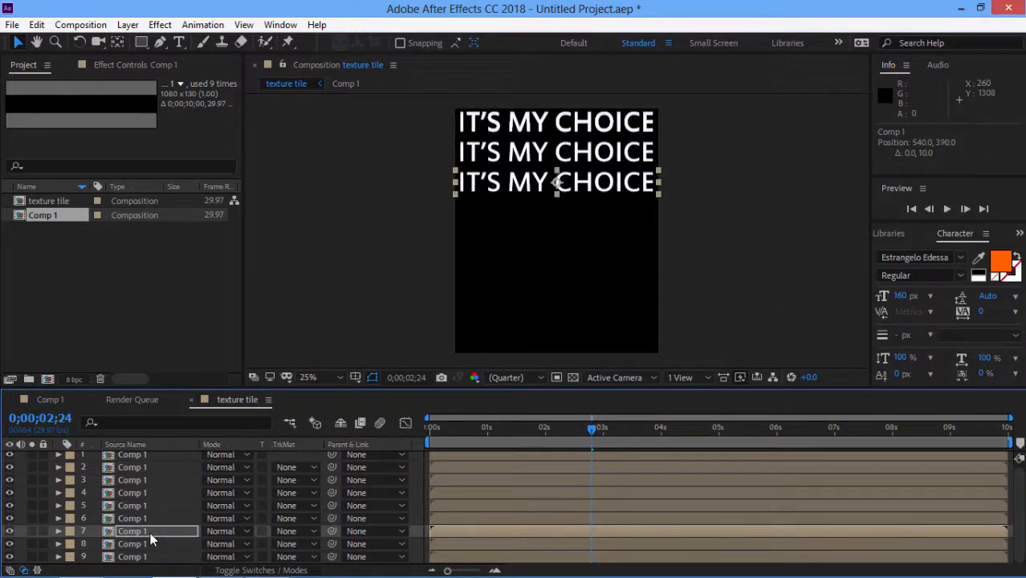
Step: Nudge Comp 1 layer 6 straight down to just below the third row to form the fourth text row
left_click(147, 519)
key("shift+Down")
key("shift+Down")
key("shift+Down")
key("shift+Down")
key("shift+Down")
key("shift+Down")
key("shift+Down")
key("shift+Down")
key("shift+Down")
key("shift+Down")
key("shift+Down")
key("shift+Down")
key("shift+Down")
key("shift+Down")
key("shift+Down")
key("shift+Down")
key("shift+Down")
key("shift+Down")
key("shift+Down")
key("shift+Down")
Step: Nudge Comp 1 layer 5 straight down below the fourth row to form the fifth text row
left_click(142, 505)
key("shift+Down")
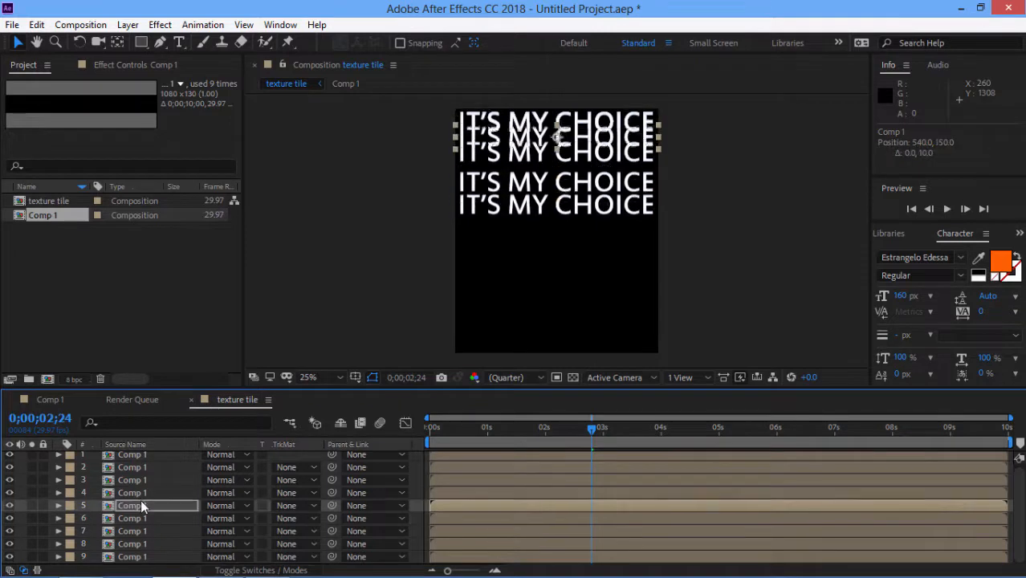
key("shift+Down")
key("shift+Down")
key("shift+Down")
key("shift+Down")
key("shift+Down")
key("shift+Down")
key("shift+Down")
key("shift+Down")
key("shift+Down")
key("shift+Down")
key("shift+Down")
key("shift+Down")
key("shift+Down")
key("shift+Down")
key("shift+Down")
key("shift+Down")
key("shift+Down")
key("shift+Down")
key("shift+Down")
key("shift+Down")
Step: Nudge Comp 1 layer 4 straight down to just below the fifth row to form the sixth text row
left_click(139, 493)
key("shift+Down")
key("shift+Down")
key("shift+Down")
key("shift+Down")
key("shift+Down")
key("shift+Down")
key("shift+Down")
key("shift+Down")
key("shift+Down")
key("shift+Down")
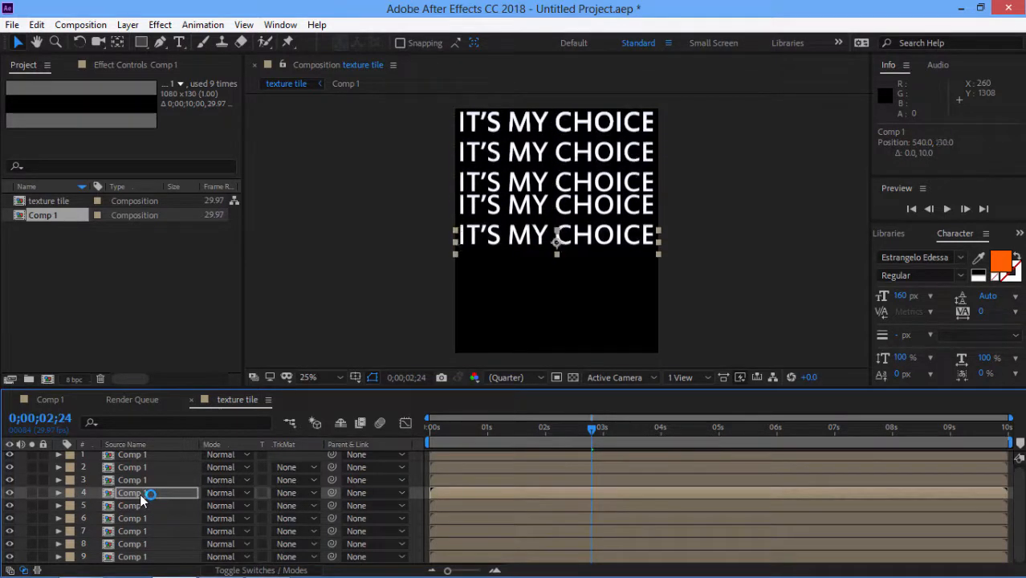
key("shift+Down")
key("shift+Down")
key("shift+Down")
key("shift+Down")
key("shift+Down")
key("shift+Down")
key("shift+Down")
key("shift+Down")
key("shift+Down")
key("shift+Down")
key("shift+Down")
Step: Nudge Comp 1 layer 3 straight down to a vertical position of 950 to form the seventh text row
left_click(148, 479)
key("shift+Down")
key("shift+Down")
key("shift+Down")
key("shift+Down")
key("shift+Down")
key("shift+Down")
key("shift+Down")
key("shift+Down")
key("shift+Down")
key("shift+Down")
key("shift+Down")
key("shift+Down")
key("shift+Down")
key("shift+Down")
key("shift+Down")
key("shift+Down")
key("shift+Down")
key("shift+Down")
key("shift+Down")
key("shift+Down")
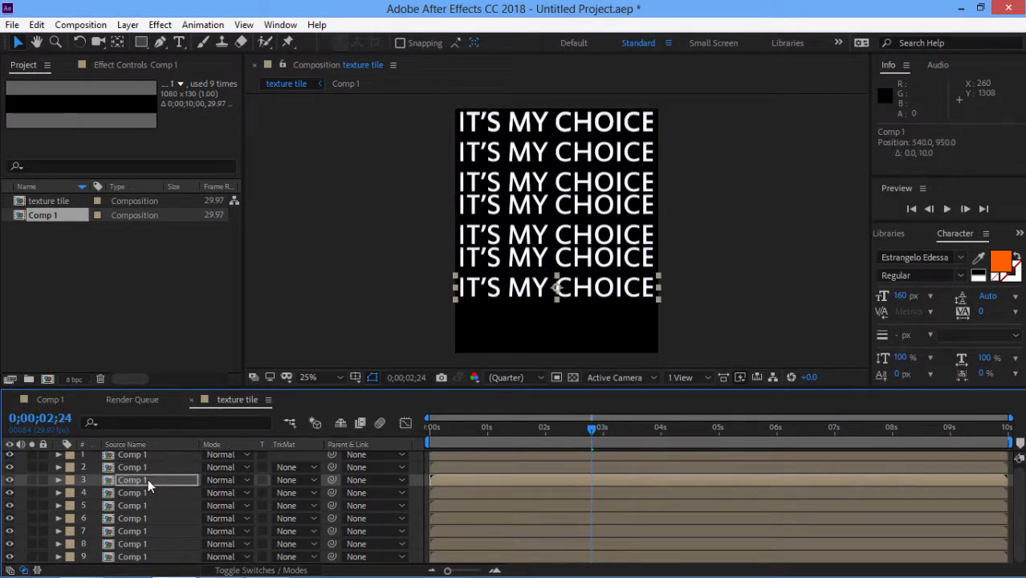
Step: Nudge Comp 1 layer 2 straight down to just below the seventh row to form the eighth text row
left_click(145, 469)
key("shift+Down")
key("shift+Down")
key("shift+Down")
key("shift+Down")
key("shift+Down")
key("shift+Down")
key("shift+Down")
key("shift+Down")
key("shift+Down")
key("shift+Down")
key("shift+Down")
key("shift+Down")
key("shift+Down")
key("shift+Down")
key("shift+Down")
key("shift+Down")
key("shift+Down")
key("shift+Down")
key("shift+Down")
key("shift+Down")
Step: Nudge Comp 1 layer 1 straight down to a vertical position of 1230 to form the ninth text row
left_click(145, 460)
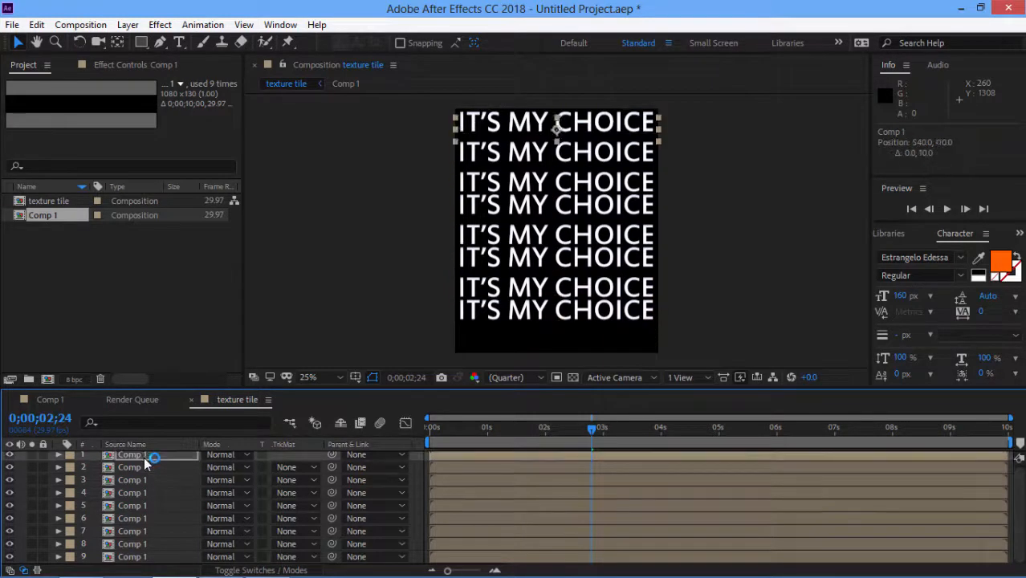
key("shift+Down")
key("shift+Down")
key("shift+Down")
key("shift+Down")
key("shift+Down")
key("shift+Down")
key("shift+Down")
key("shift+Down")
key("shift+Down")
key("shift+Down")
key("shift+Down")
key("shift+Down")
key("shift+Down")
key("shift+Down")
key("shift+Down")
key("shift+Down")
key("shift+Down")
key("shift+Down")
key("shift+Down")
key("shift+Down")
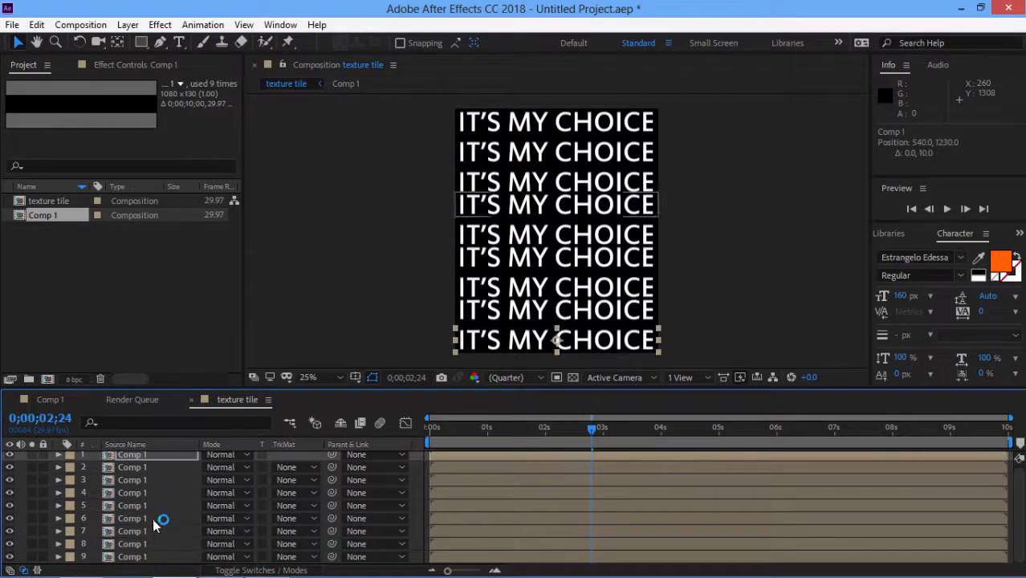
Step: Distribute all nine Comp 1 layers vertically so the text rows are evenly spaced, then deselect them
left_click(142, 555, "shift")
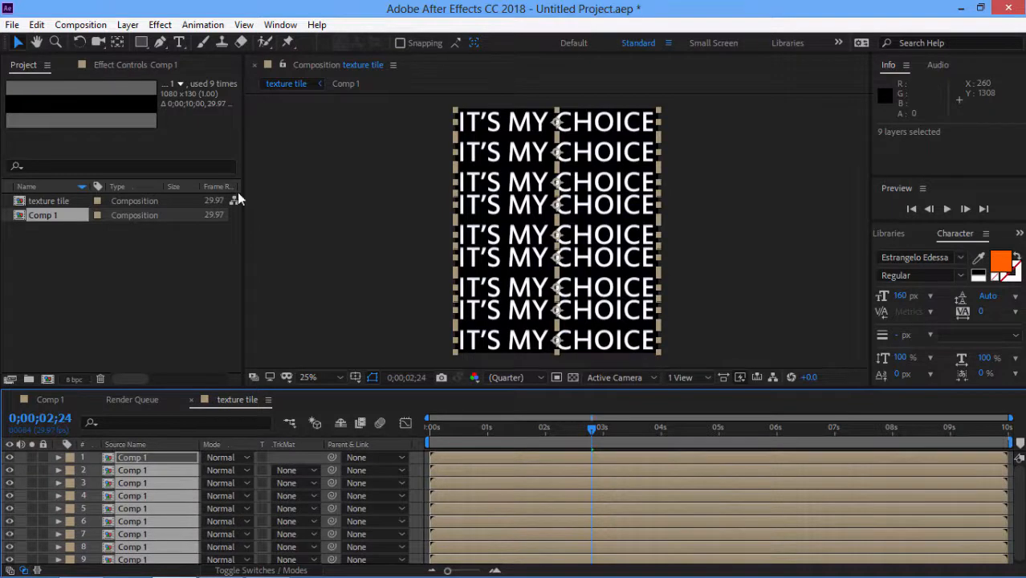
left_click(280, 25)
left_click(349, 117)
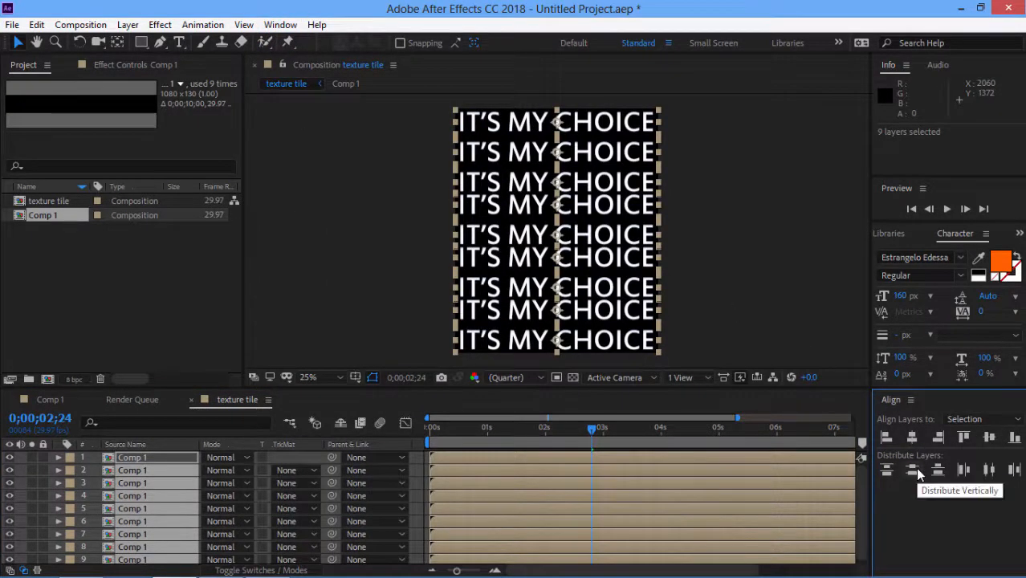
left_click(913, 470)
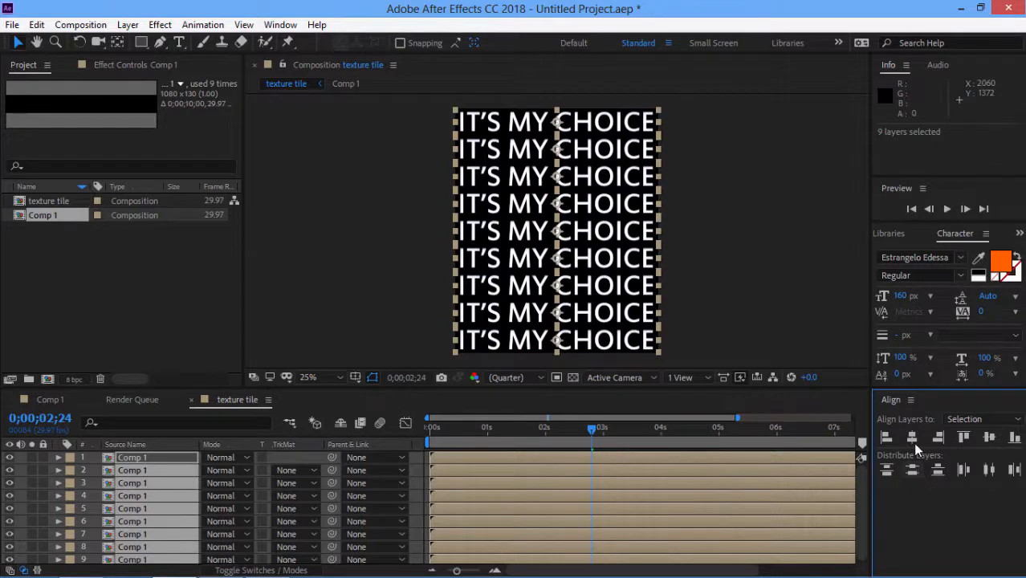
left_click(911, 399)
left_click(863, 403)
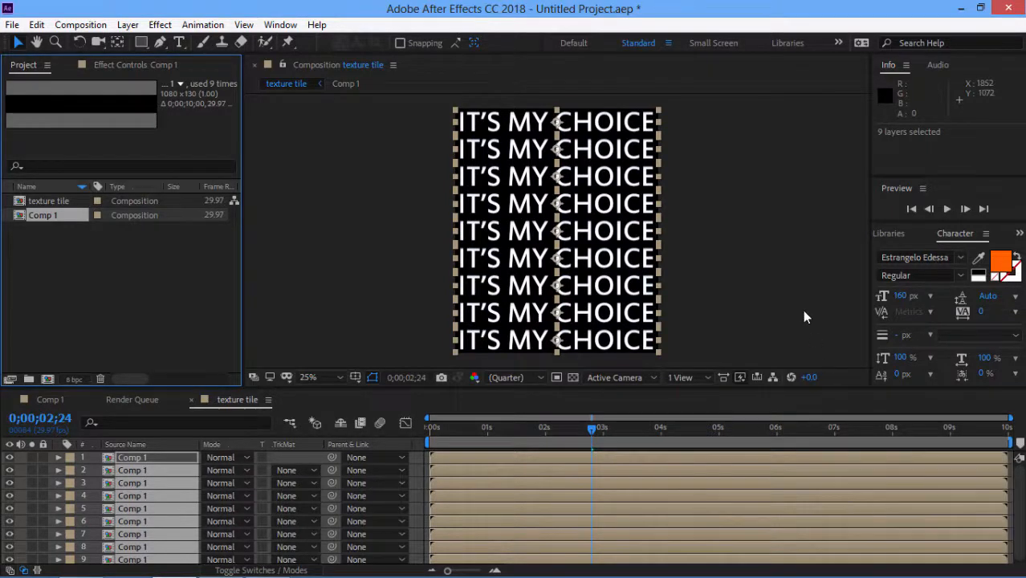
left_click(804, 317)
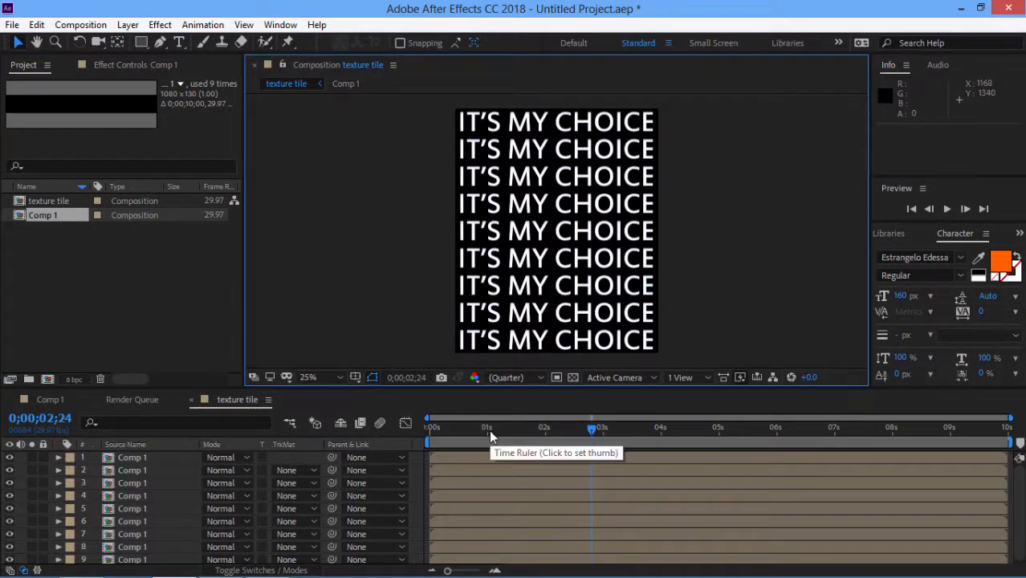
Step: Shift Comp 1 layer 8, the second text row, so it starts at 0;00;00;15
key("=")
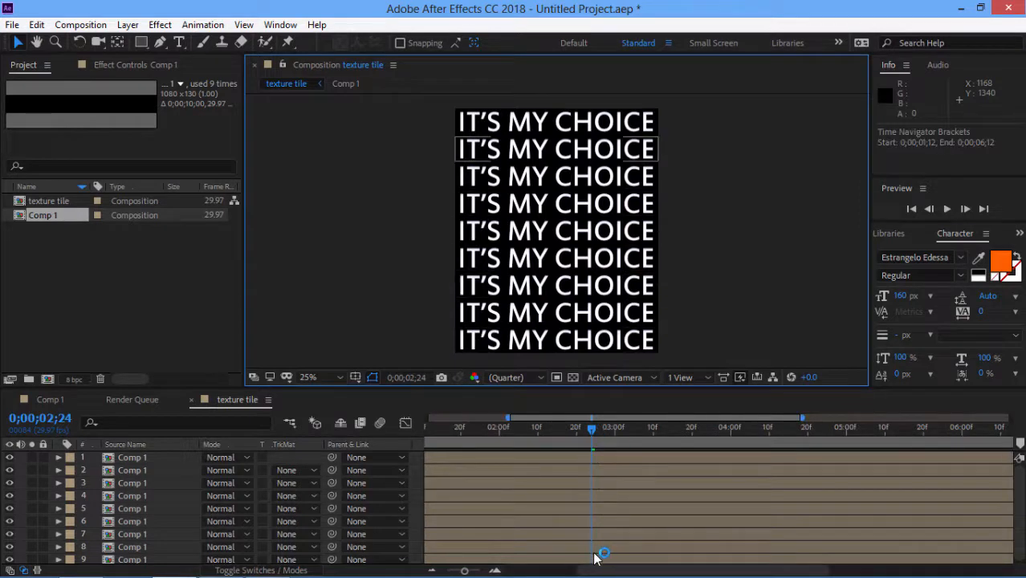
left_click_drag(608, 570, 508, 571)
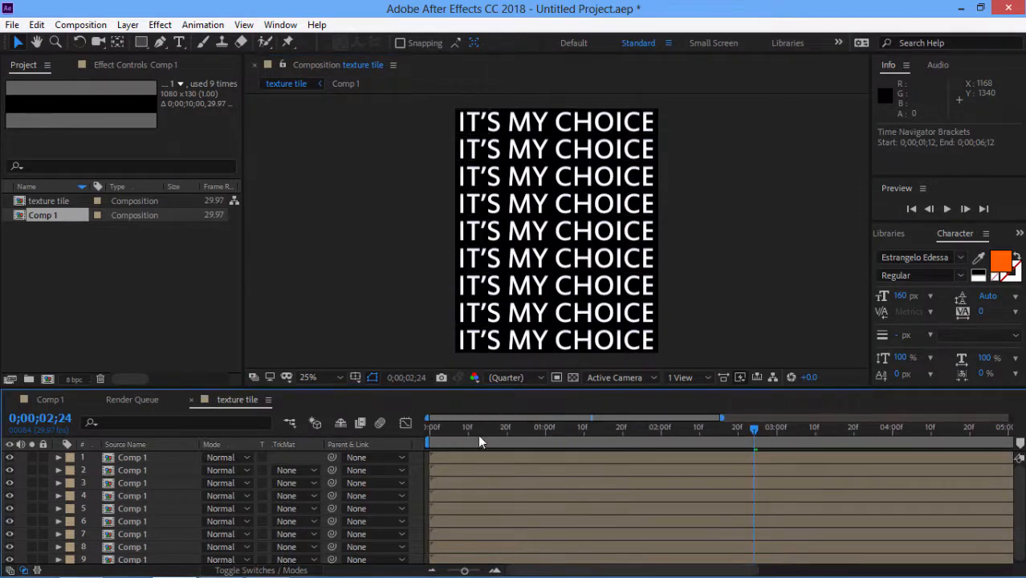
left_click_drag(470, 431, 488, 431)
scroll(491, 533, "down", 1)
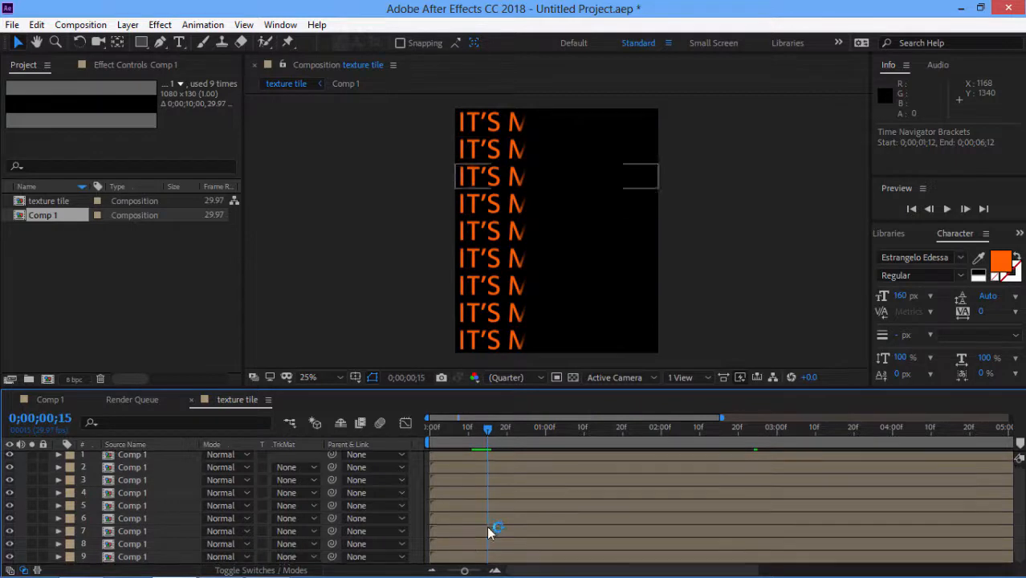
left_click(492, 544)
key("[")
key("space")
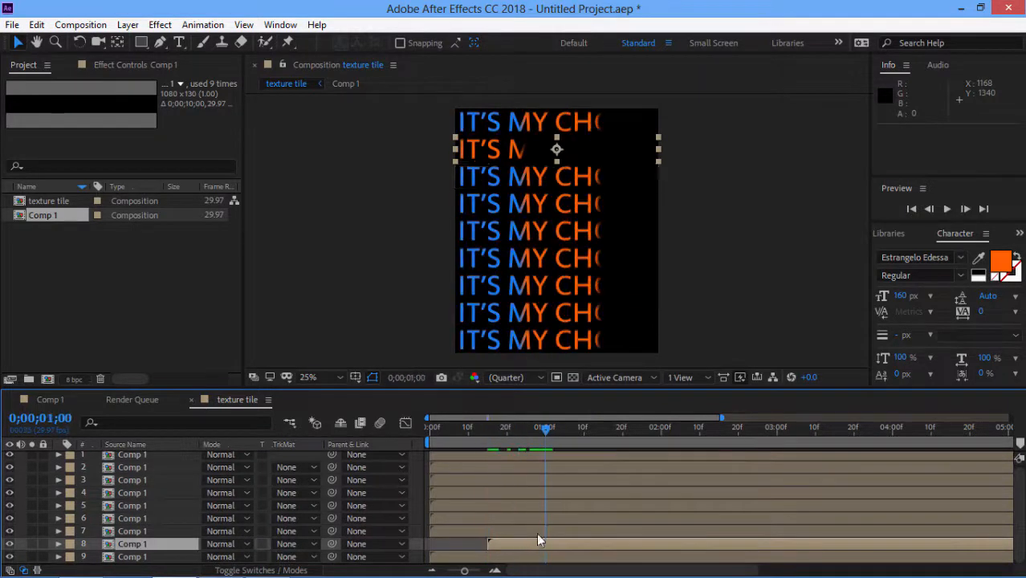
Step: Shift Comp 1 layer 7 to start at 0;00;01;00 and layer 6 to start at 0;00;01;15
left_click(539, 530)
key("[")
left_click(578, 518)
key("[")
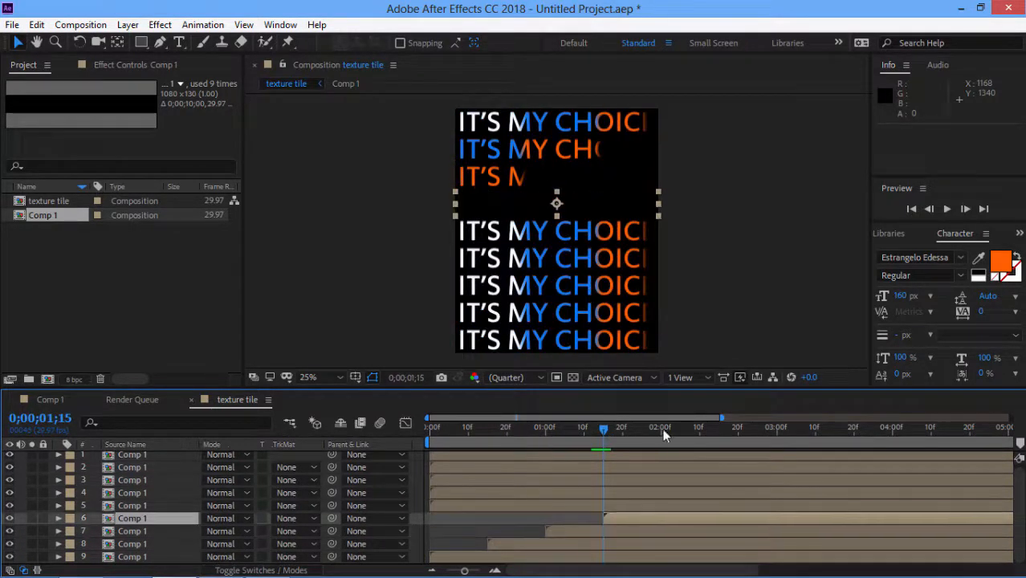
Step: Shift Comp 1 layer 5 to start at 0;00;02;00 and layer 4 to start at 0;00;02;15
left_click(661, 431)
left_click(632, 506)
key("[")
left_click(719, 431)
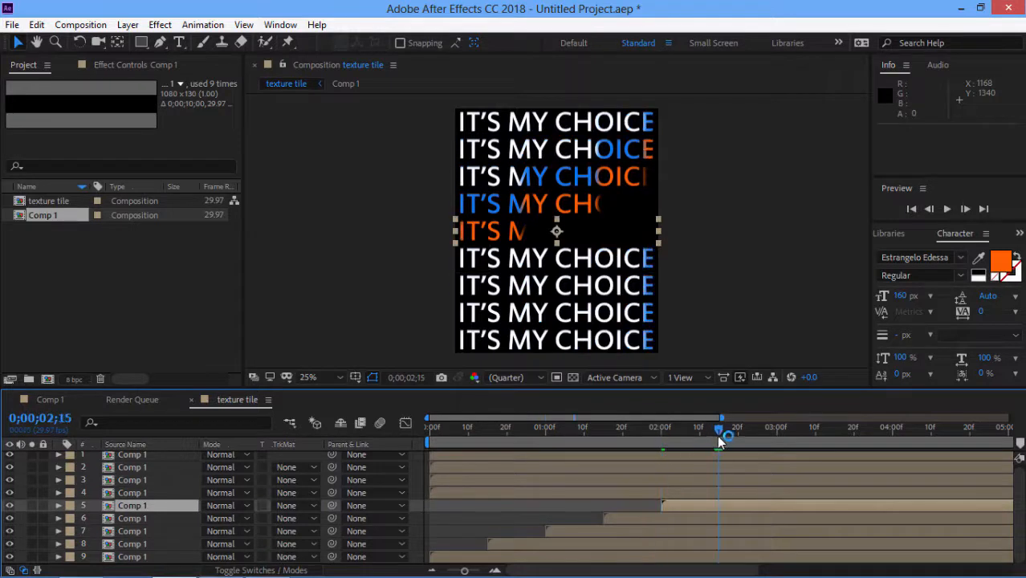
left_click(688, 495)
key("[")
Step: Shift Comp 1 layer 3 to start at 0;00;03;00 and layer 2 to start at 0;00;03;15
left_click(775, 431)
left_click(795, 480)
key("[")
left_click(838, 433)
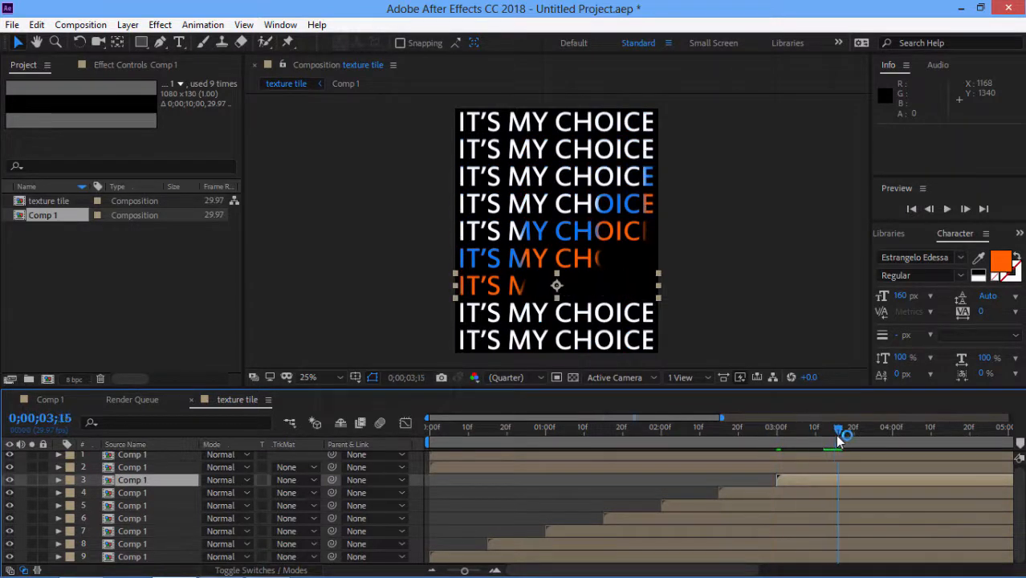
left_click(835, 467)
key("[")
Step: Shift Comp 1 layer 1, the last text row, so it starts at 0;00;04;00
left_click(891, 432)
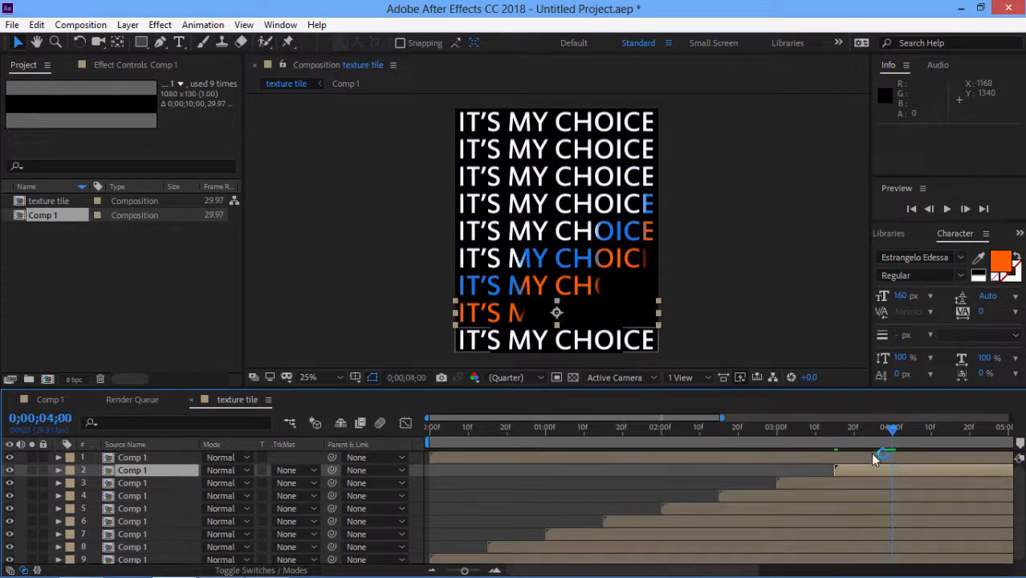
left_click(874, 457)
key("[")
key("minus")
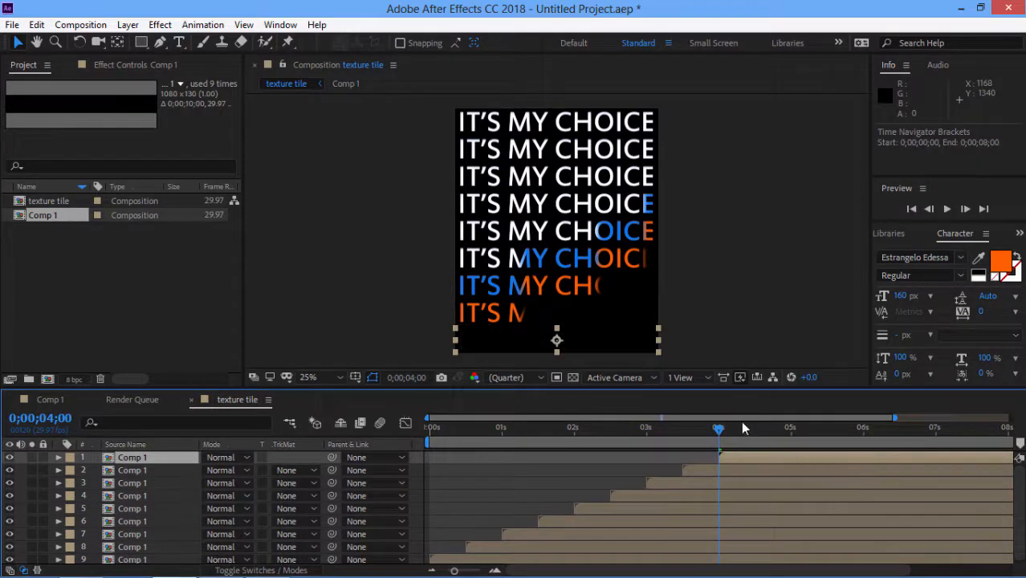
Step: End the work area at 0;00;06;23 and add the "texture tile" composition to the render queue
left_click_drag(719, 429, 919, 440)
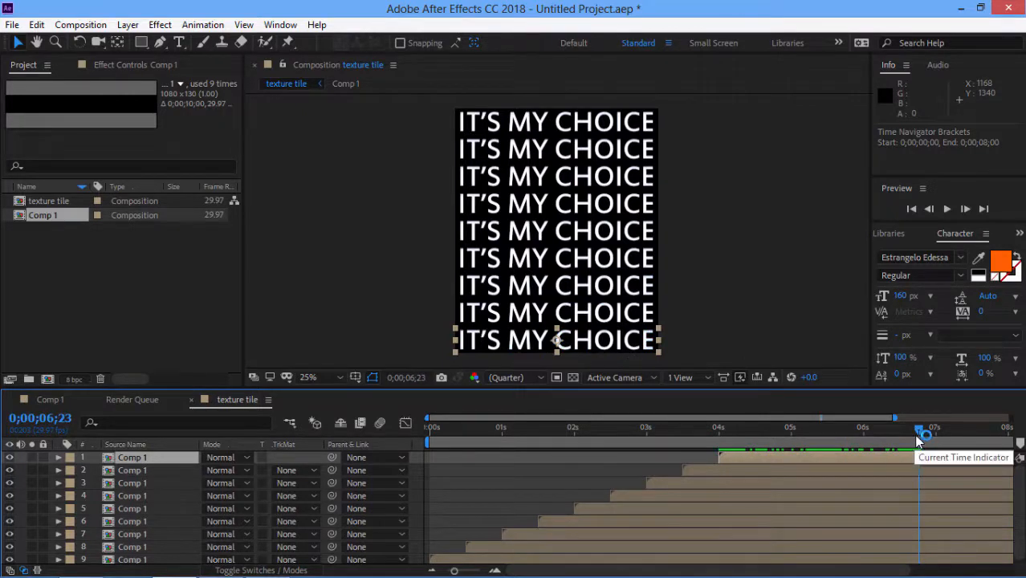
key("n")
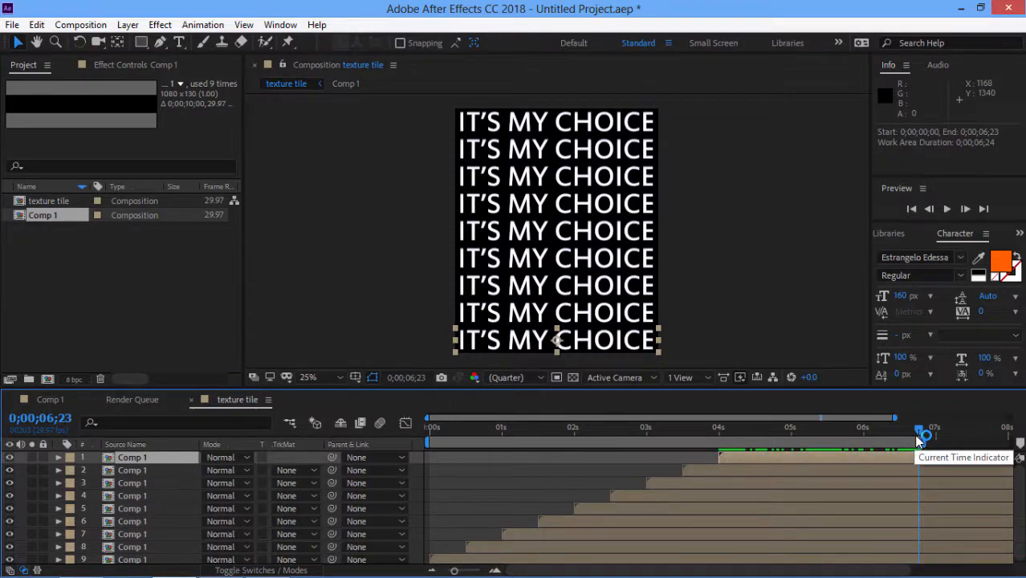
left_click(96, 27)
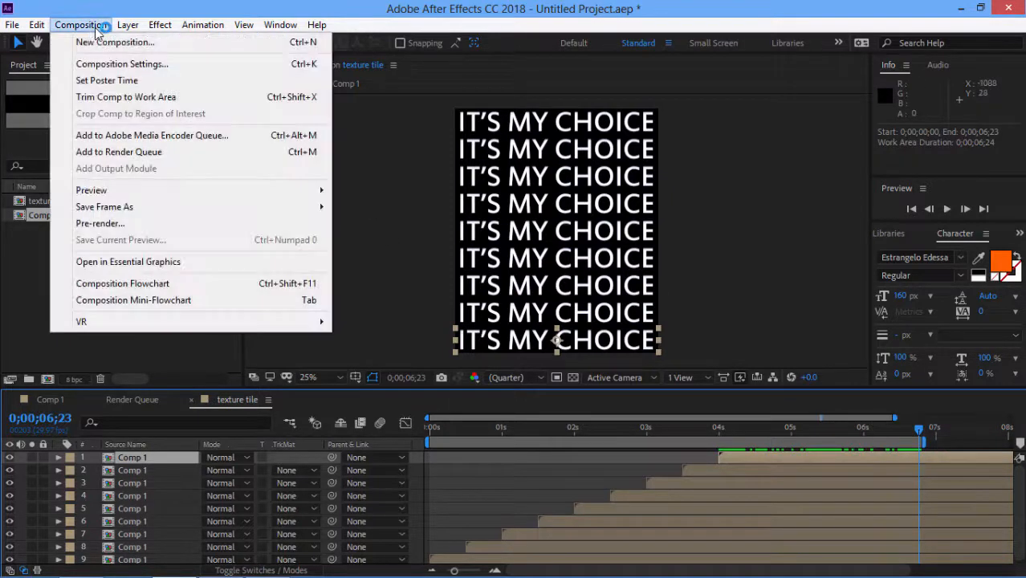
left_click(119, 152)
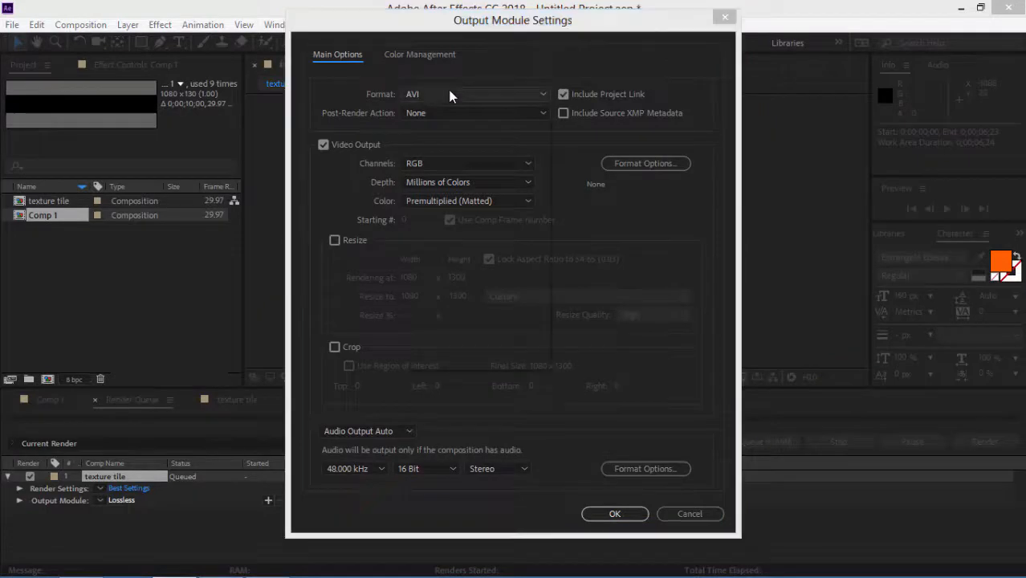
Step: Configure the output module as a TIFF Sequence with RGB + Alpha channels
left_click(449, 95)
left_click(442, 308)
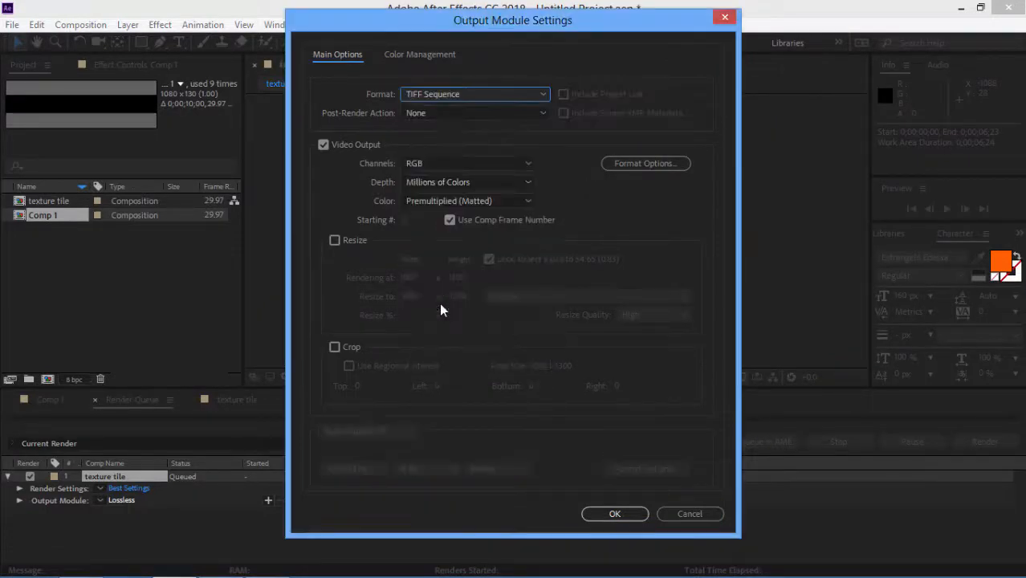
left_click(499, 164)
left_click(441, 212)
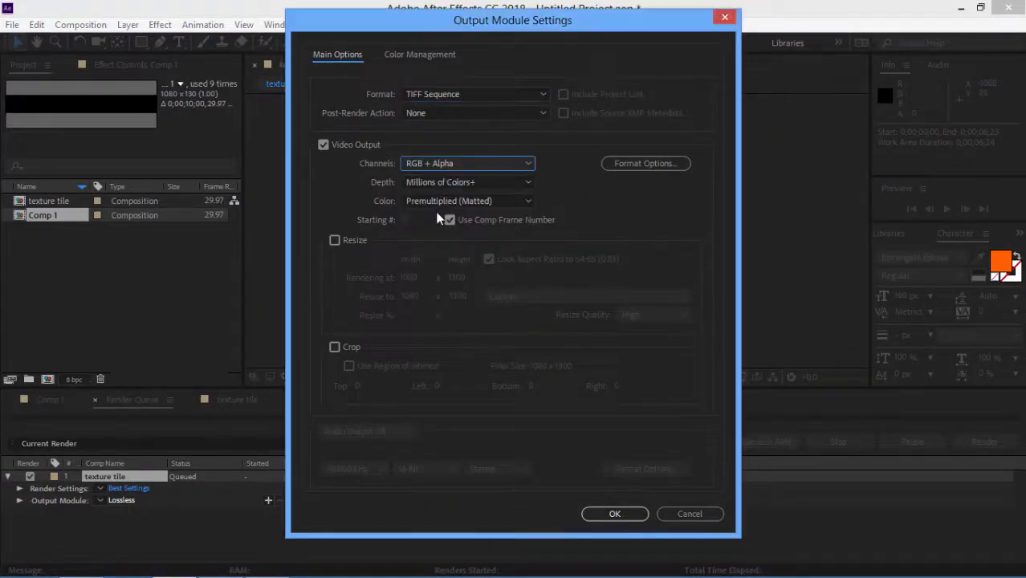
left_click(607, 514)
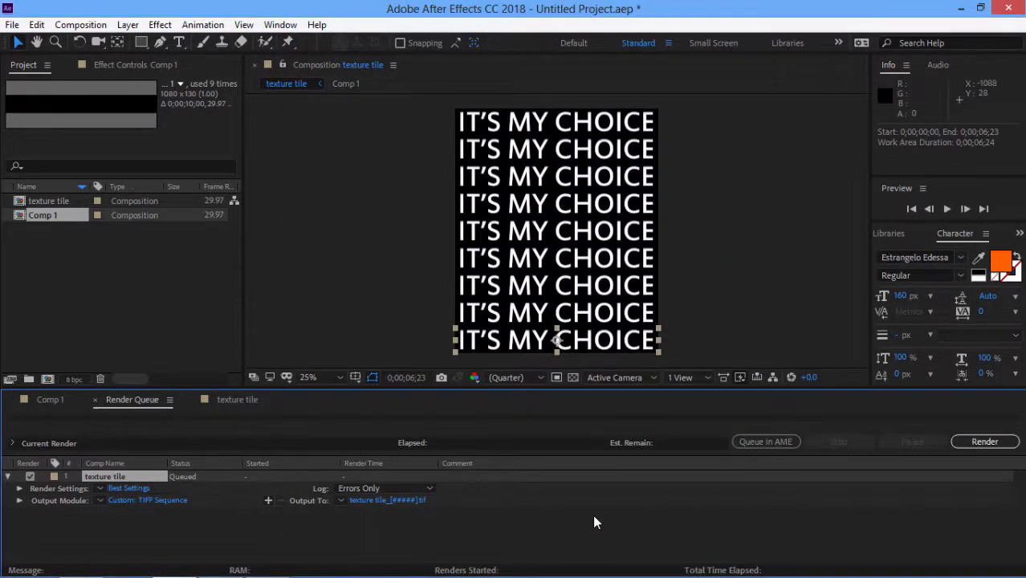
Step: Add a 1080 x 1300 px black solid to "texture tile" and place it beneath all the Comp 1 layers
left_click(236, 399)
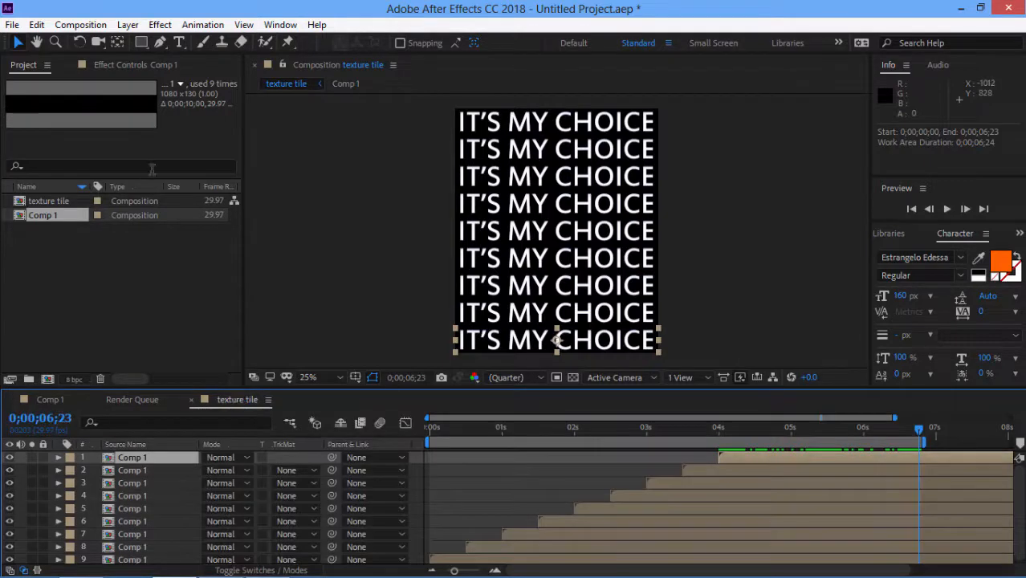
left_click(128, 24)
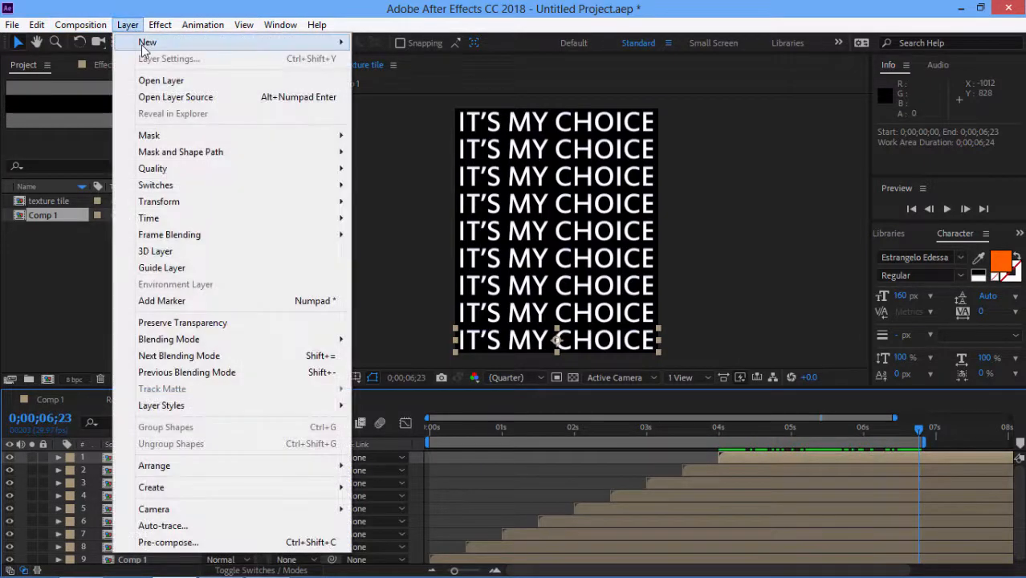
mouse_move(142, 47)
left_click(390, 63)
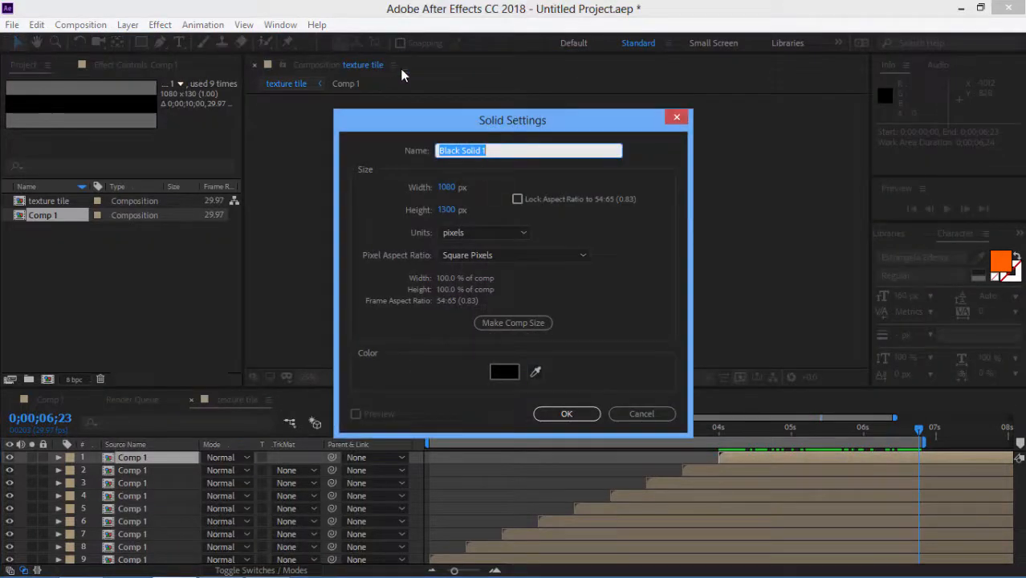
left_click(566, 414)
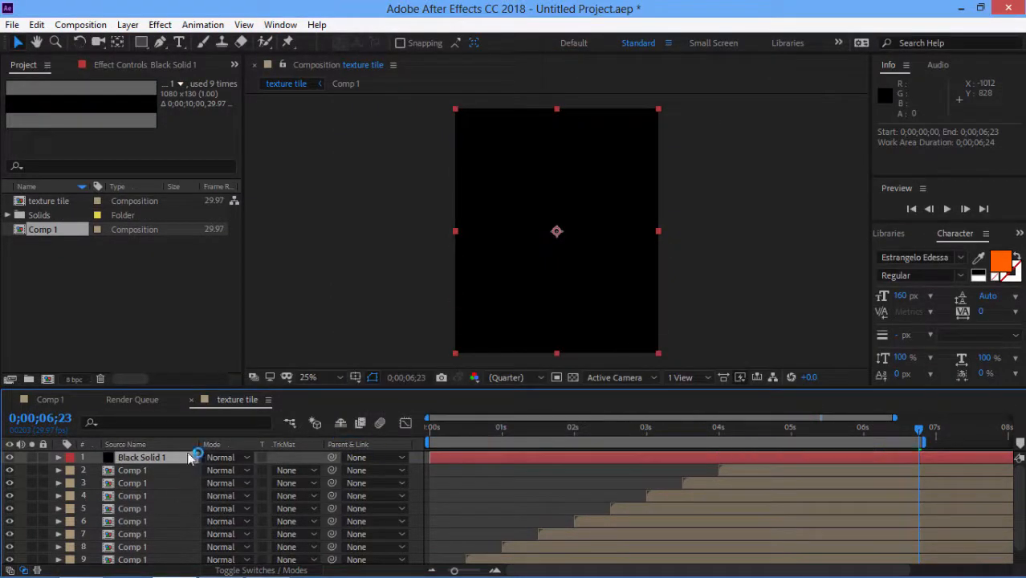
left_click_drag(172, 464, 174, 565)
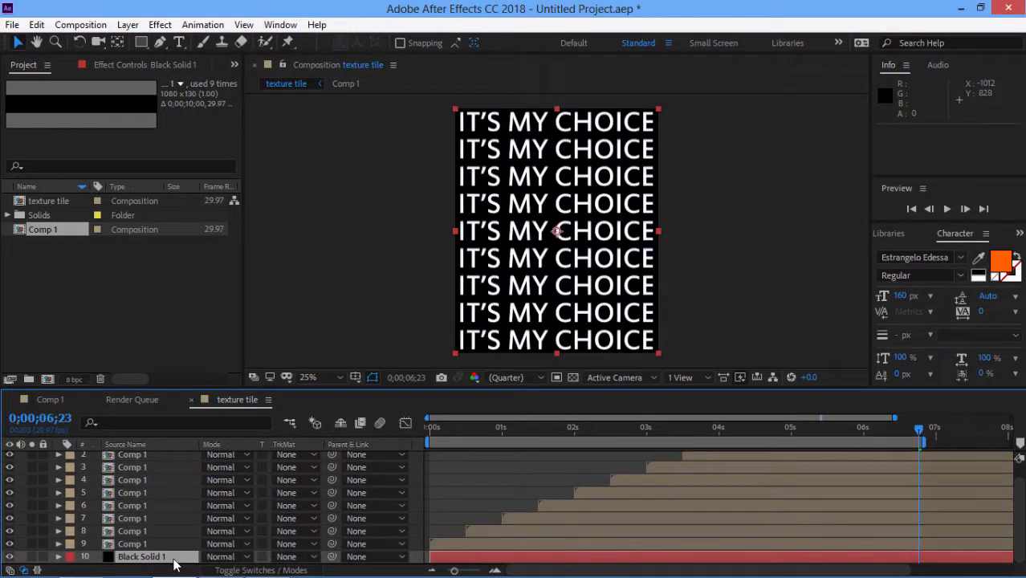
Step: Set the render output to the tiff folder inside "3d ring" on the Desktop, keeping the name texture tile_[#####], and start the render
left_click(142, 401)
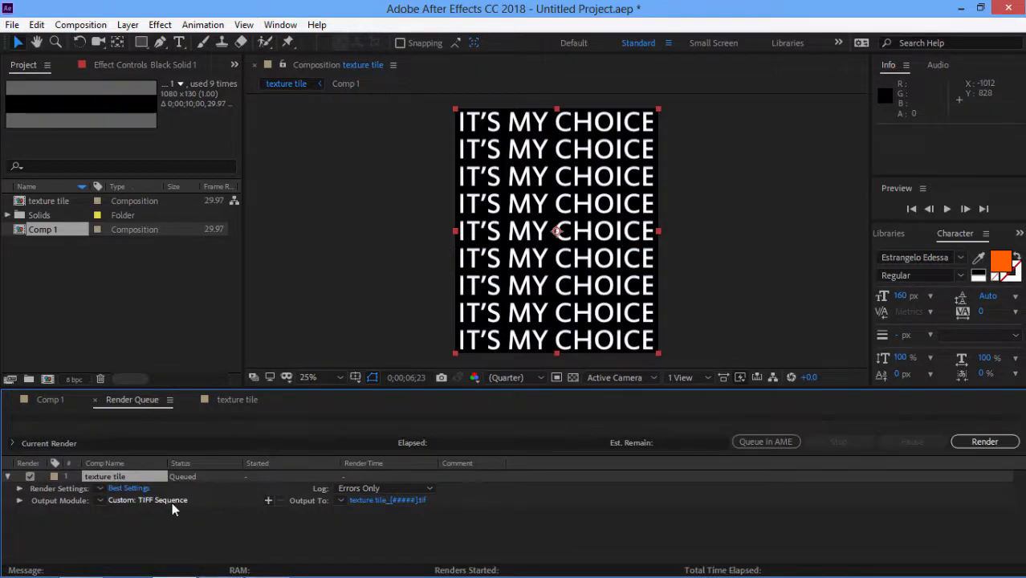
left_click(383, 502)
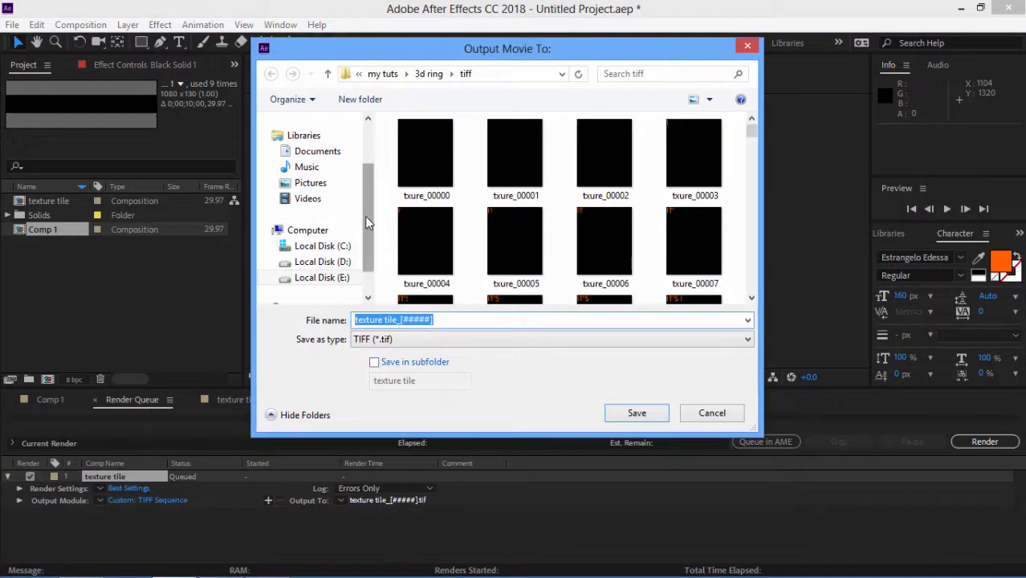
left_click_drag(366, 218, 366, 146)
left_click(326, 150)
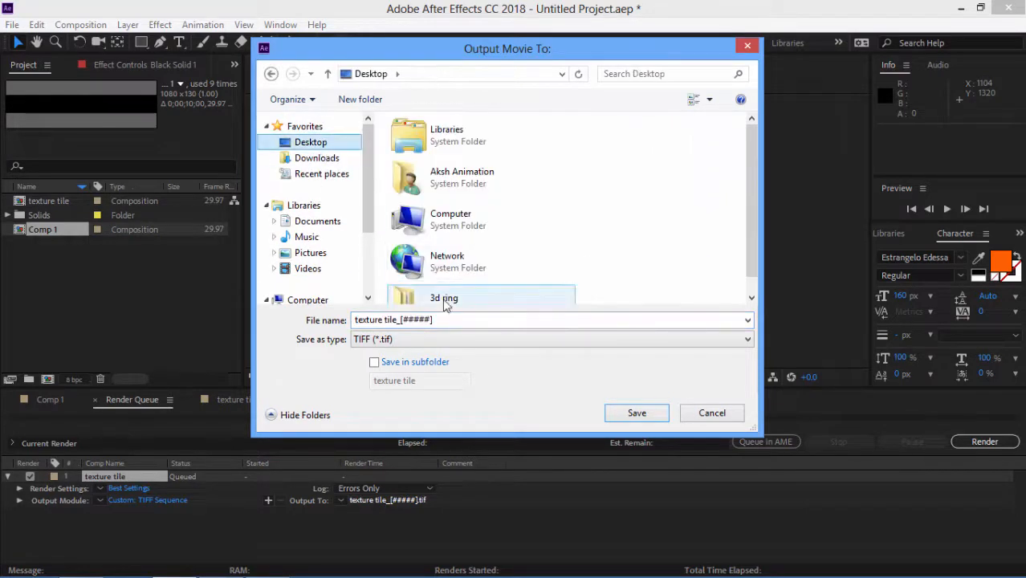
double_click(434, 271)
left_click(416, 145)
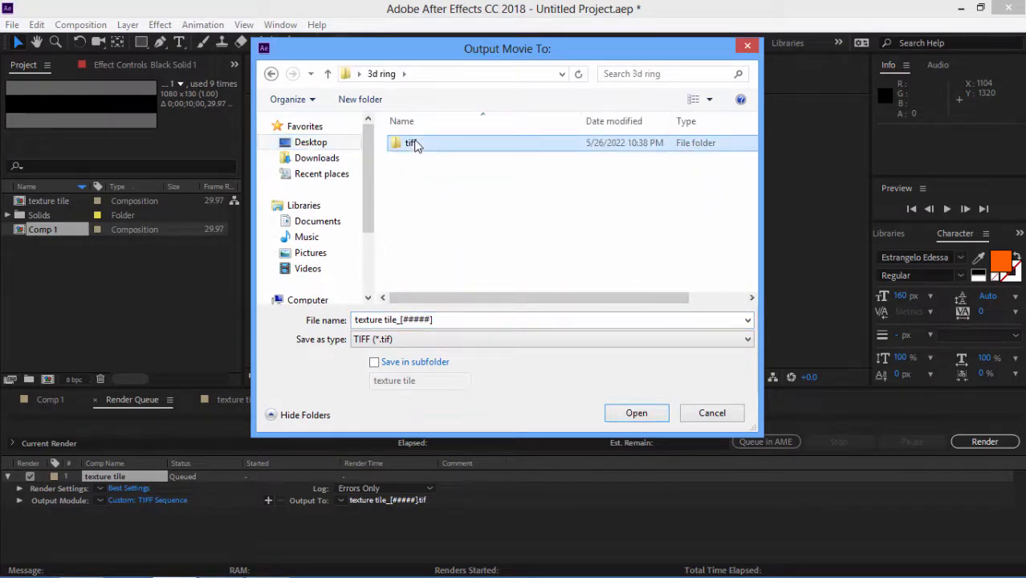
double_click(416, 144)
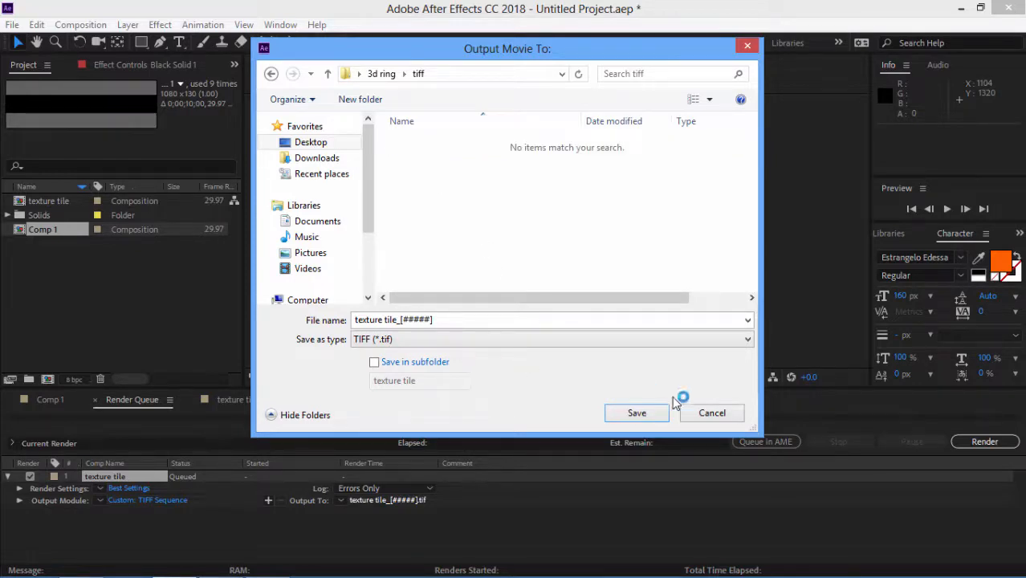
left_click(636, 419)
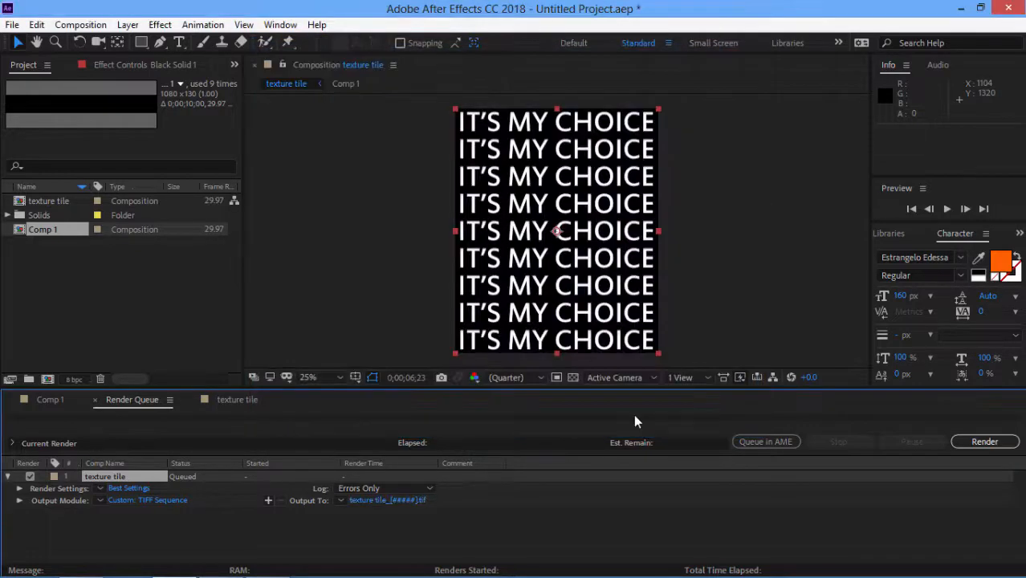
left_click(986, 444)
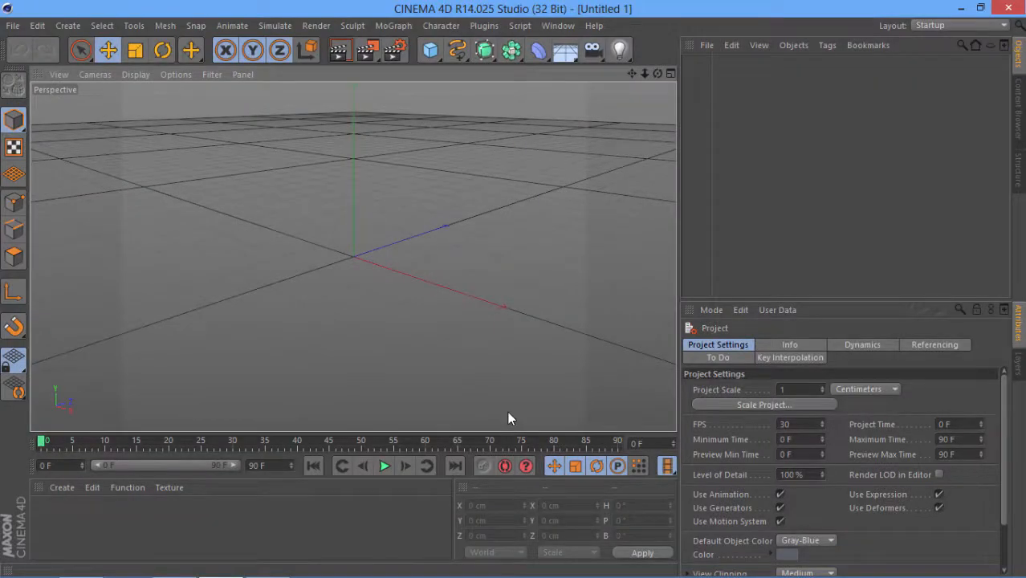
Step: Set the render output size to 1080 x 1080 pixels and the anti-aliasing to Best
left_click(392, 55)
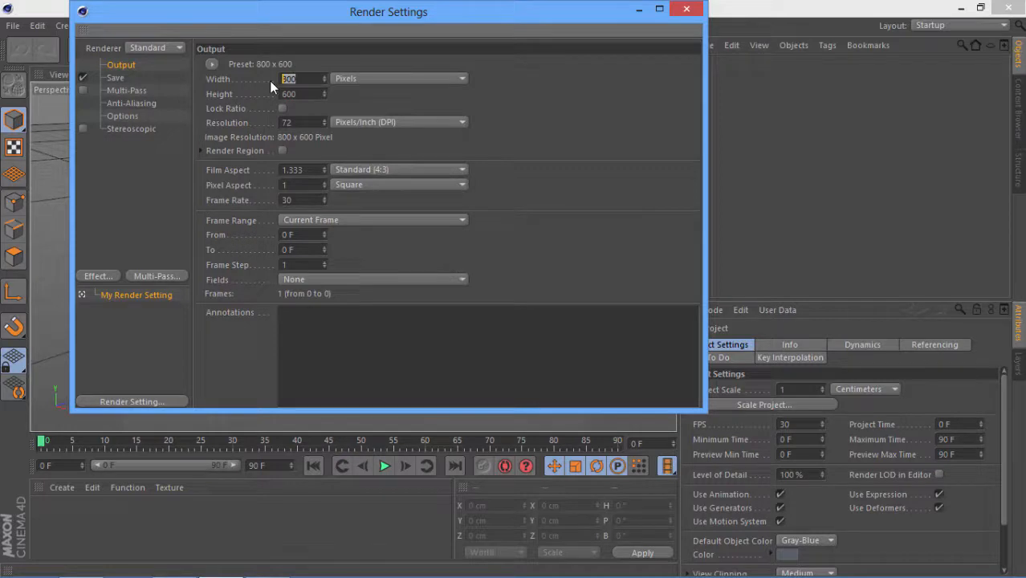
type("1080")
key("Tab")
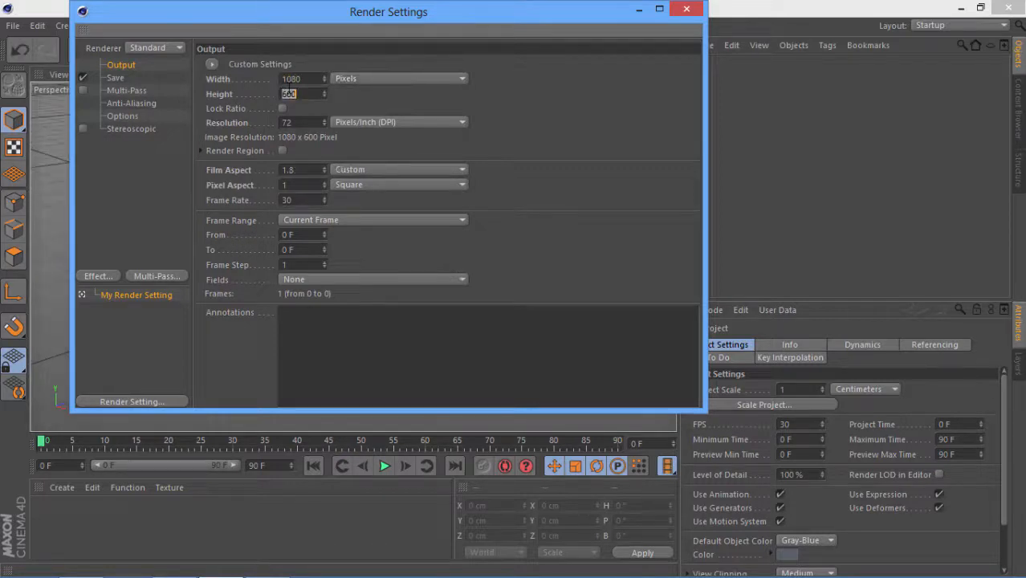
type("108")
left_click(130, 103)
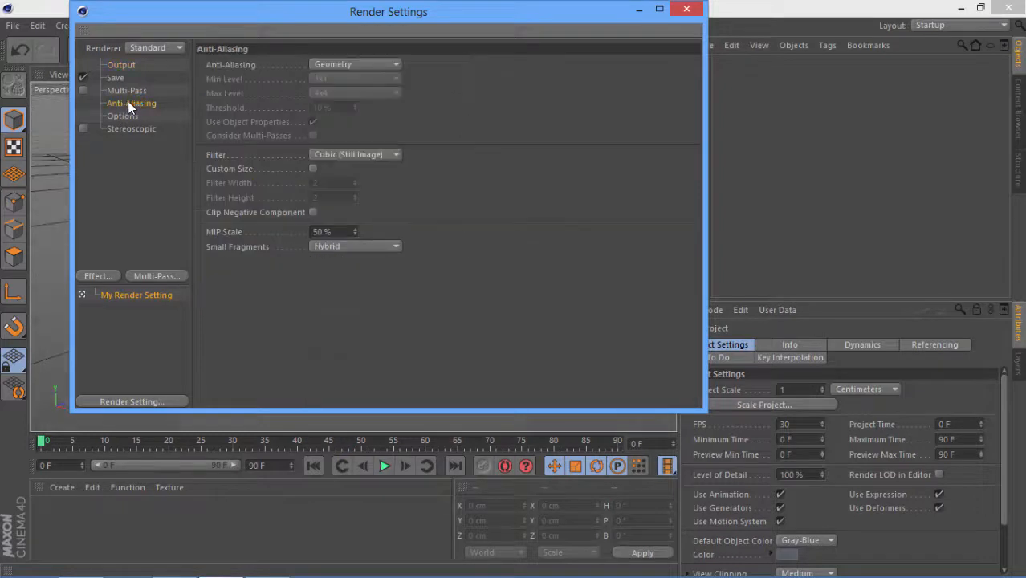
left_click(332, 64)
left_click(331, 108)
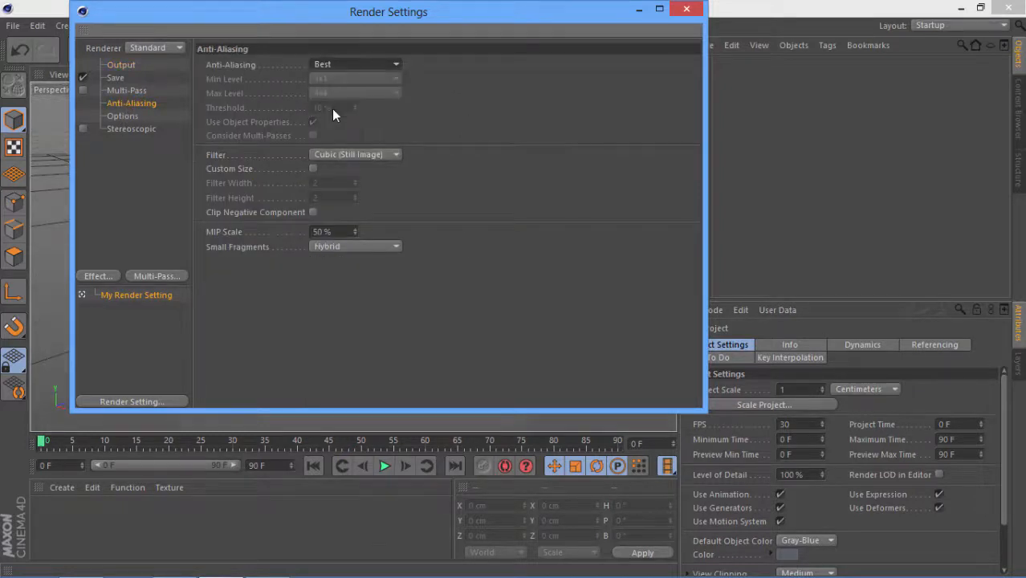
left_click(124, 65)
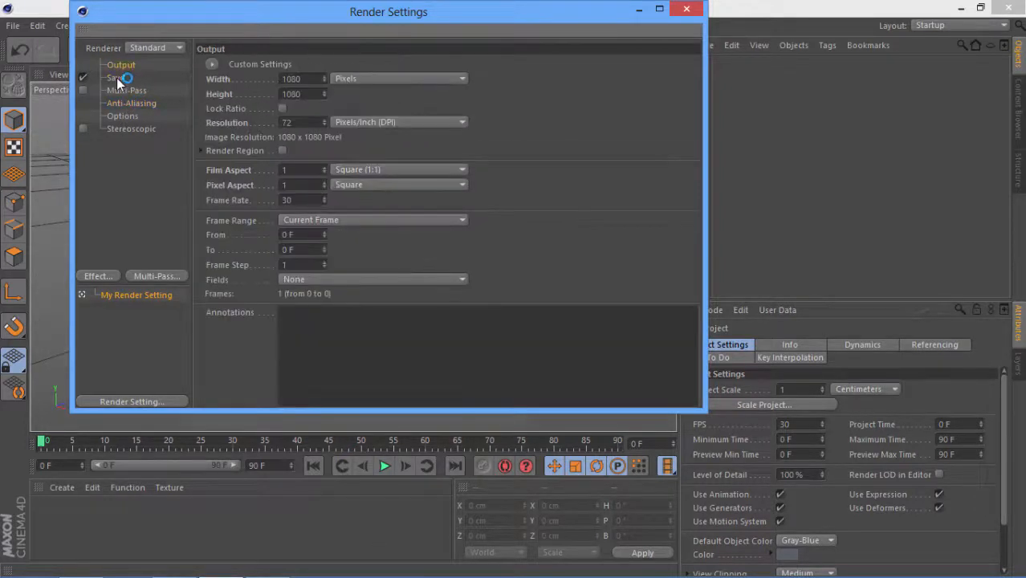
Step: Create a folder named cinema inside the 3d ring folder while choosing the render's save location
left_click(119, 77)
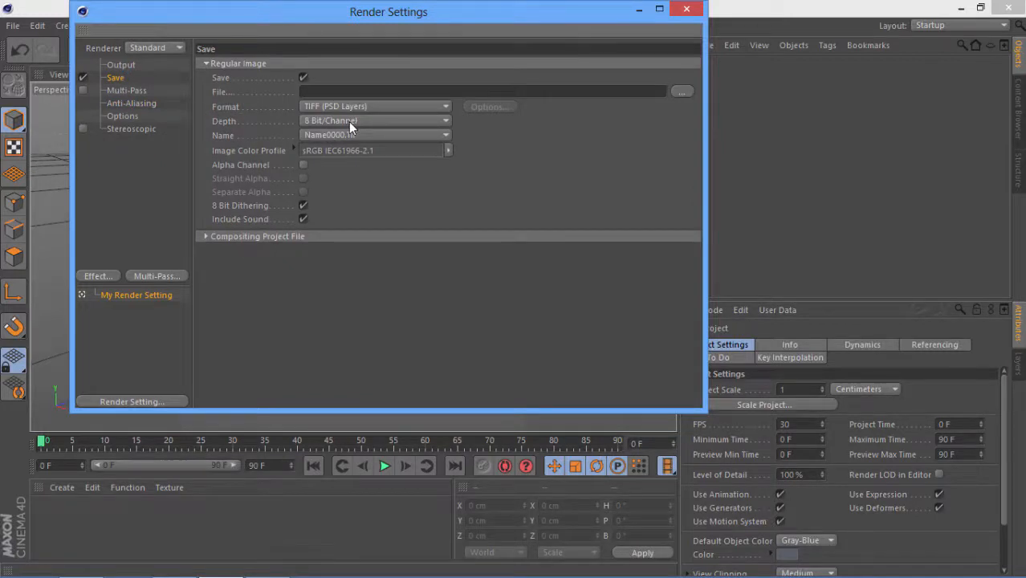
left_click(680, 92)
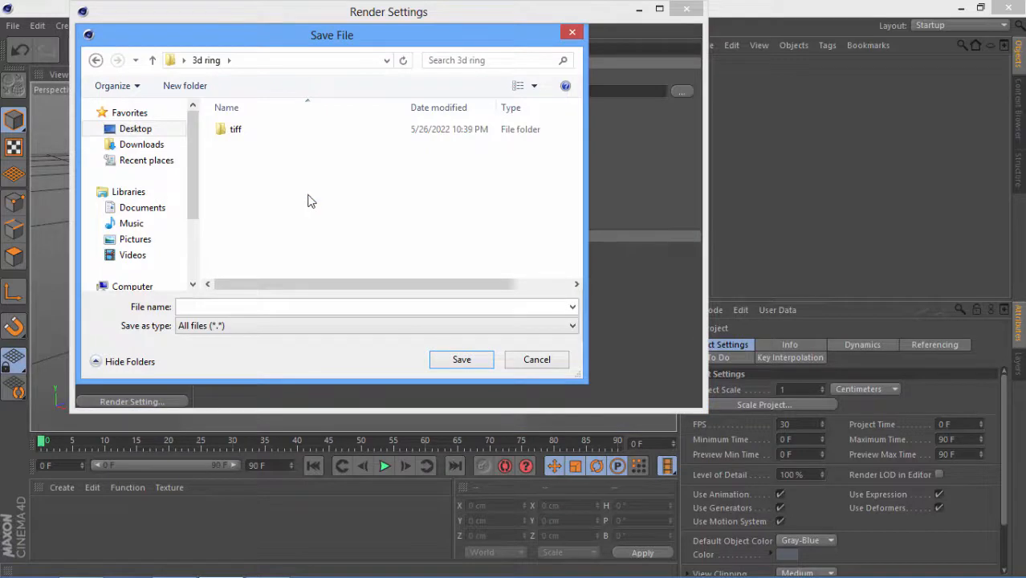
right_click(308, 201)
mouse_move(369, 351)
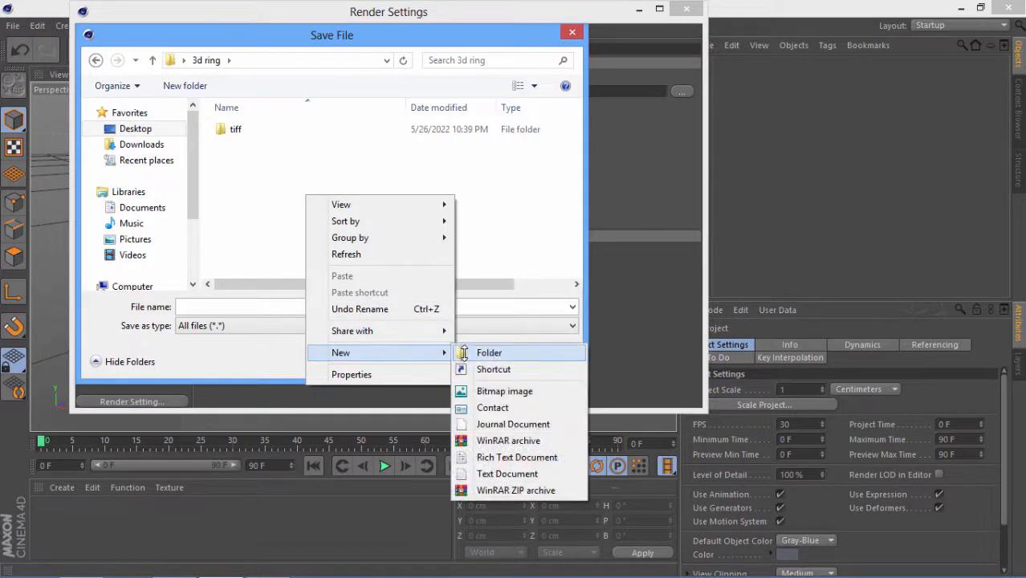
left_click(464, 353)
type("cinema")
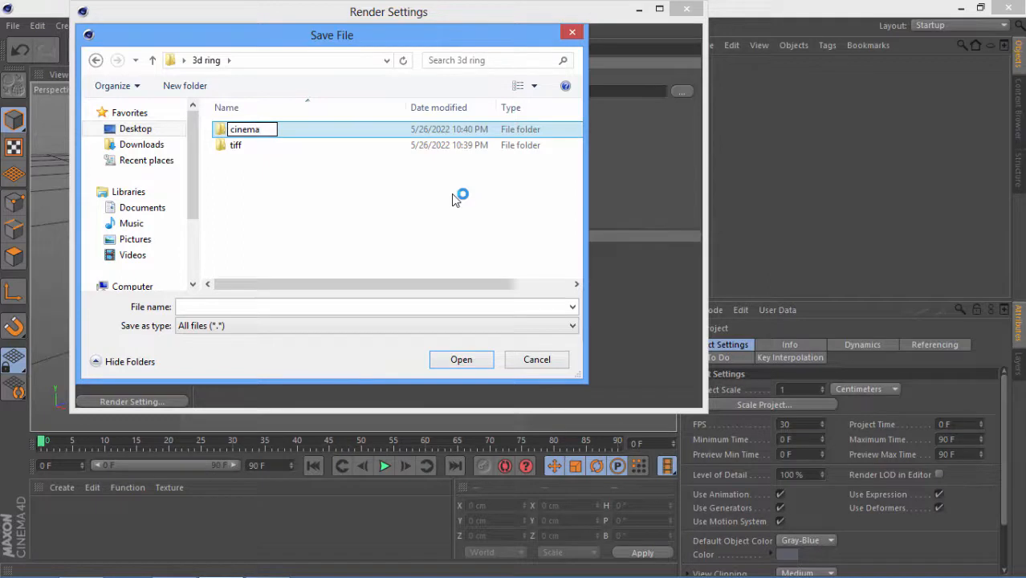
left_click(446, 198)
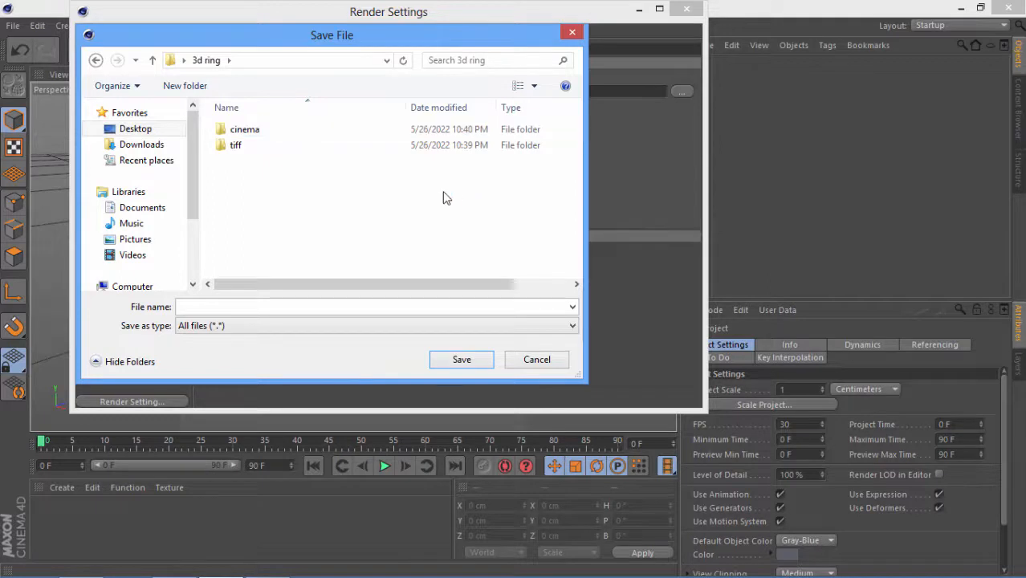
Step: Save the render output in the cinema folder under the file name cinema and close the render settings
double_click(275, 135)
left_click(440, 308)
type("cinema")
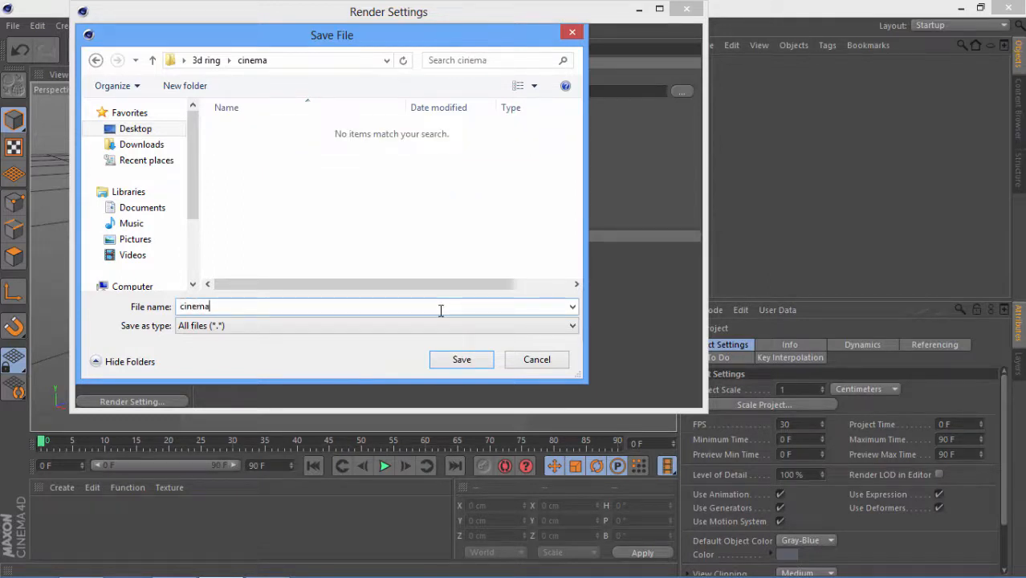
left_click(479, 363)
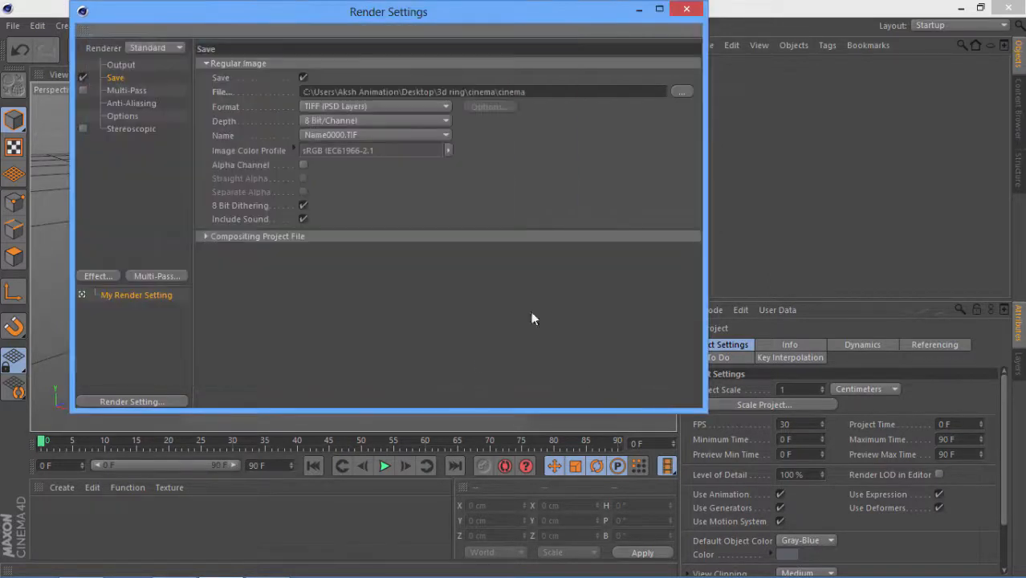
left_click(686, 9)
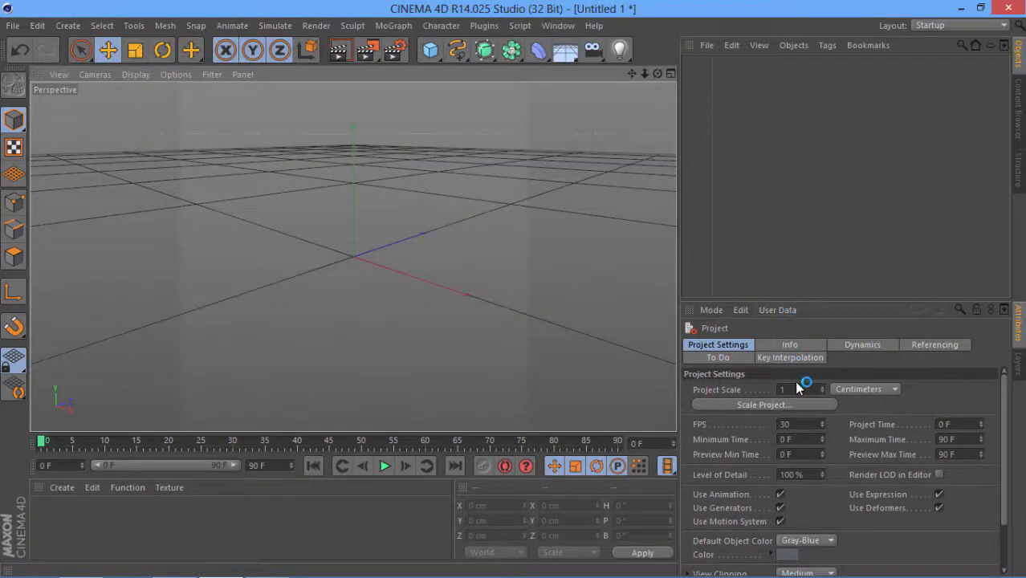
Step: Check the frame rate in both the project settings and the render output settings
double_click(785, 424)
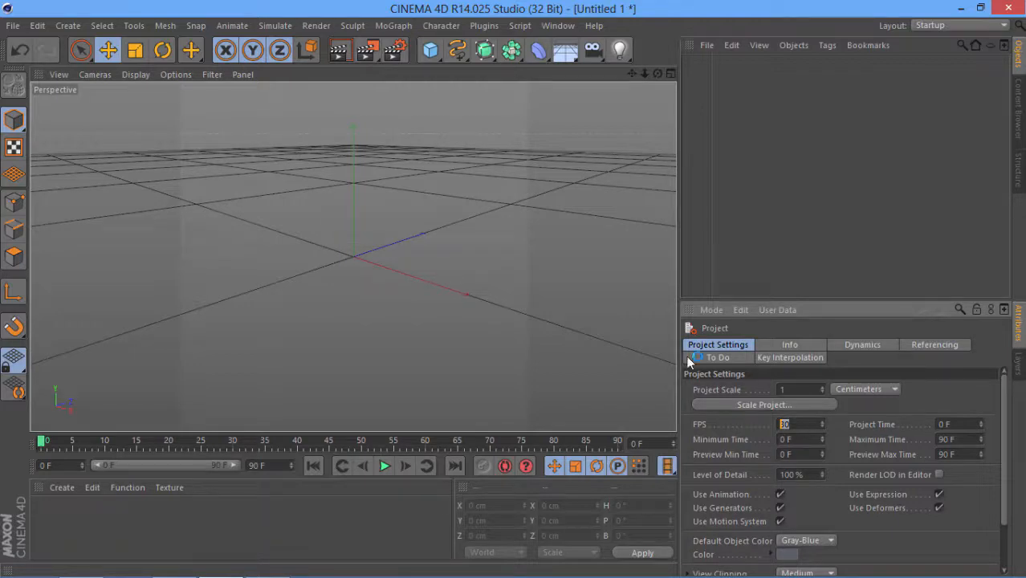
left_click(394, 51)
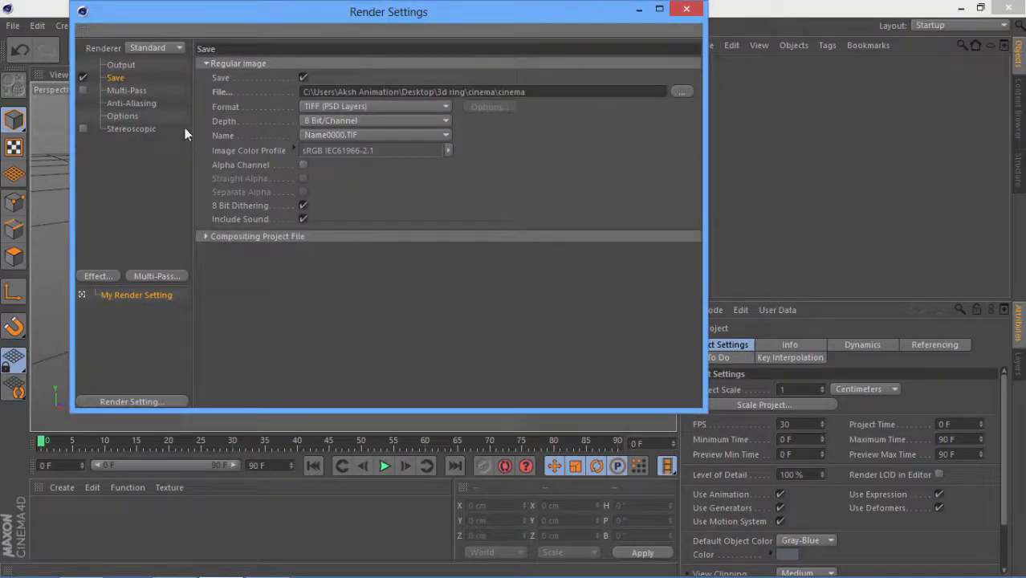
left_click(124, 66)
double_click(298, 199)
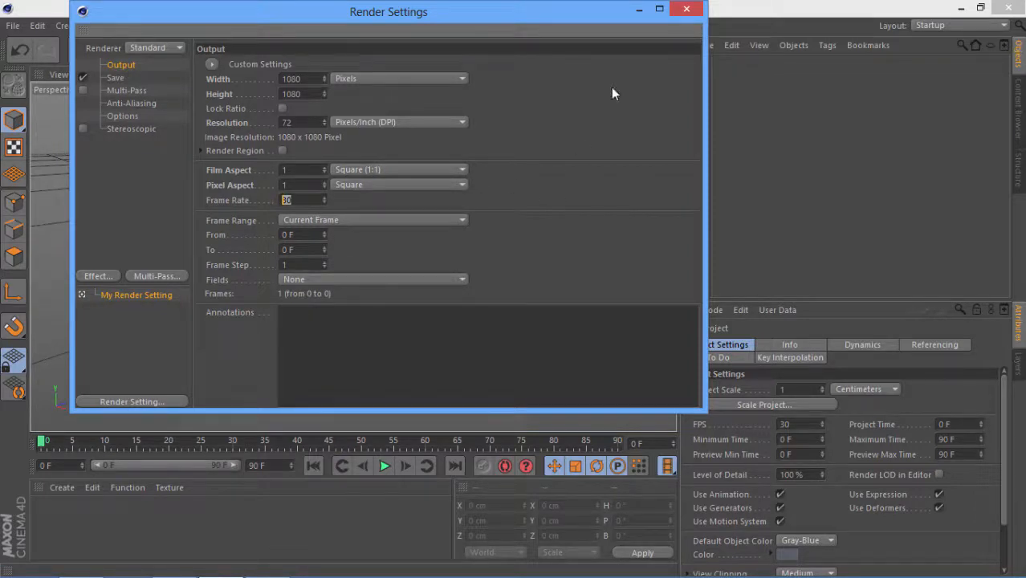
left_click(688, 12)
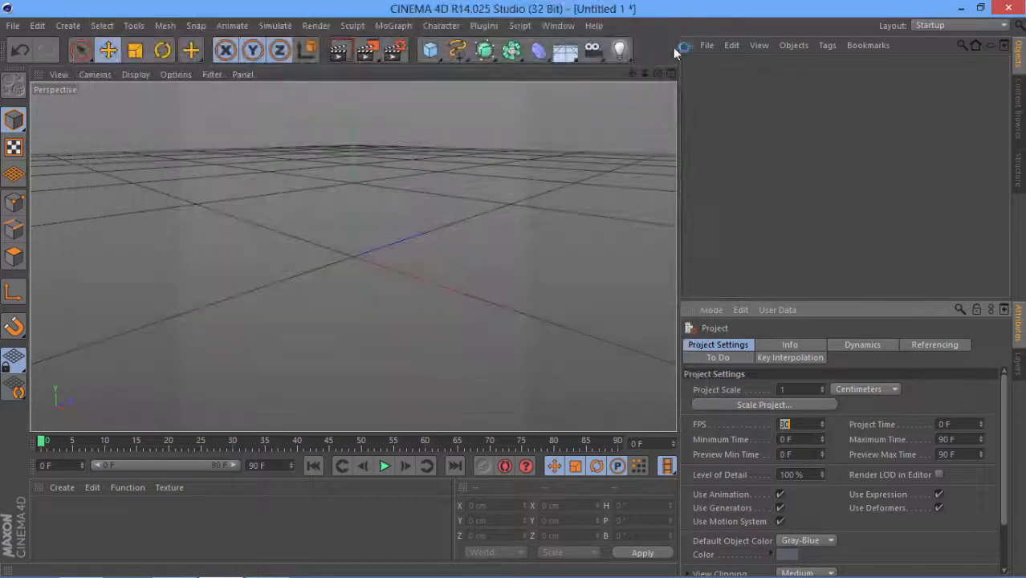
Step: Add a torus to the scene and display the perspective view with Gouraud Shading (Lines)
left_click_drag(431, 50, 466, 127)
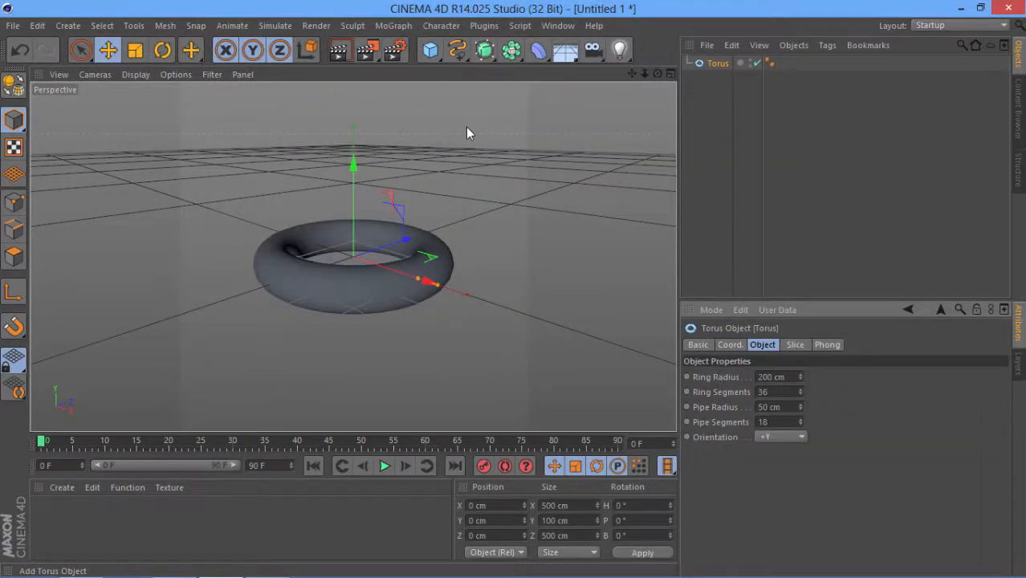
left_click(143, 75)
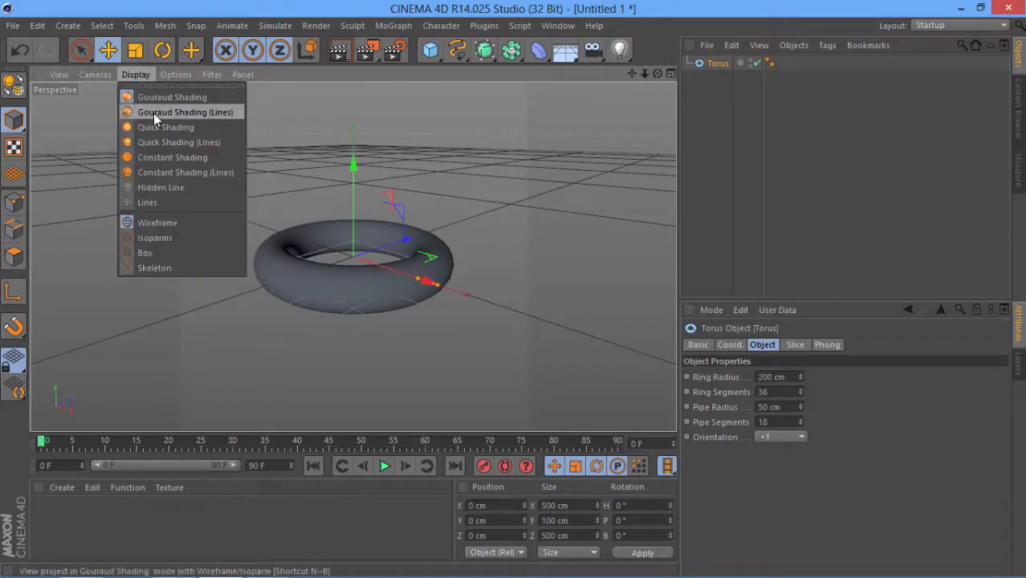
left_click(153, 113)
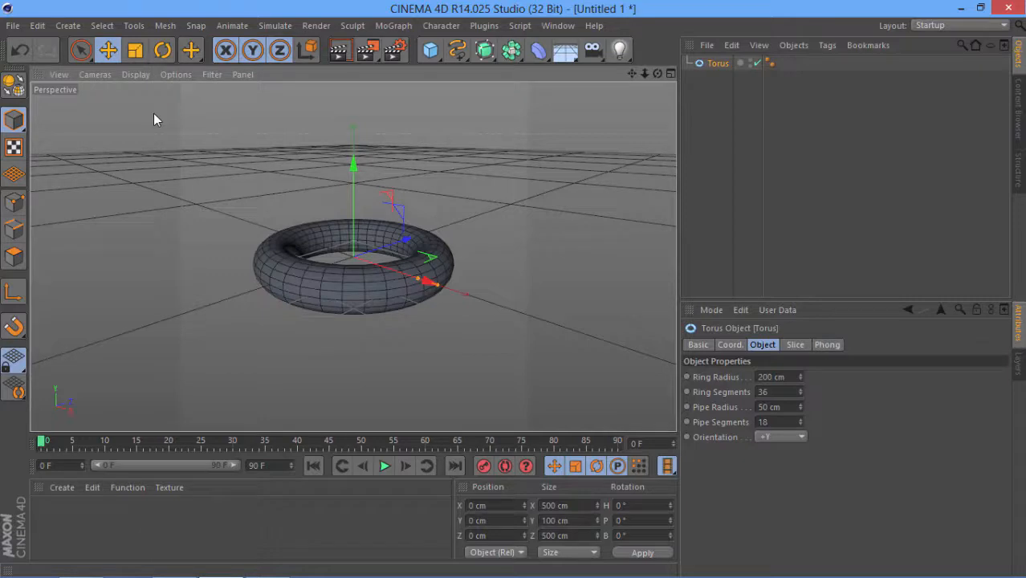
Step: Set the torus's ring segments to 72 and its pitch rotation to 25°
left_click_drag(770, 392, 757, 393)
type("7")
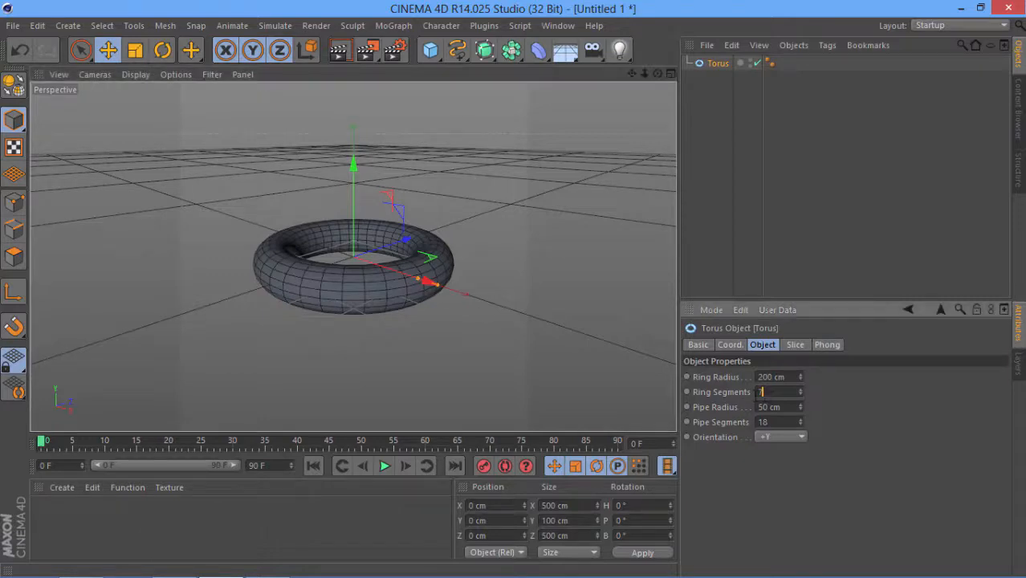
type("2")
key("Return")
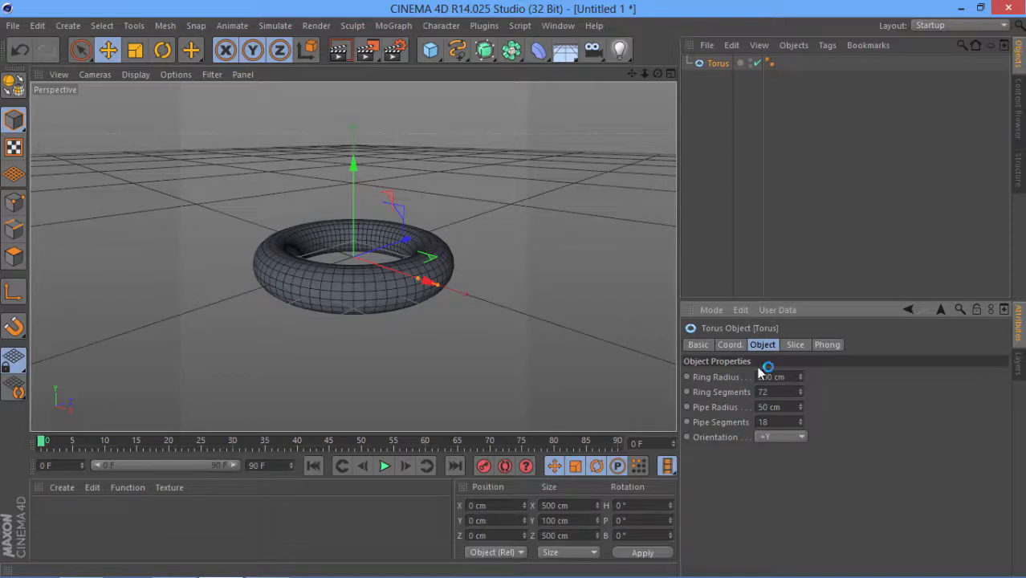
left_click(730, 345)
double_click(893, 392)
type("25")
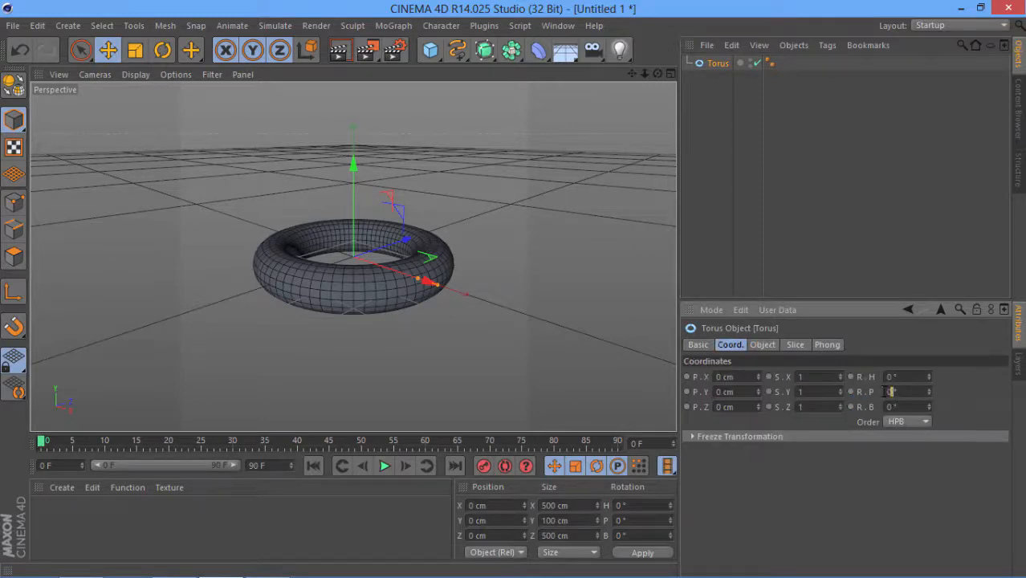
key("Return")
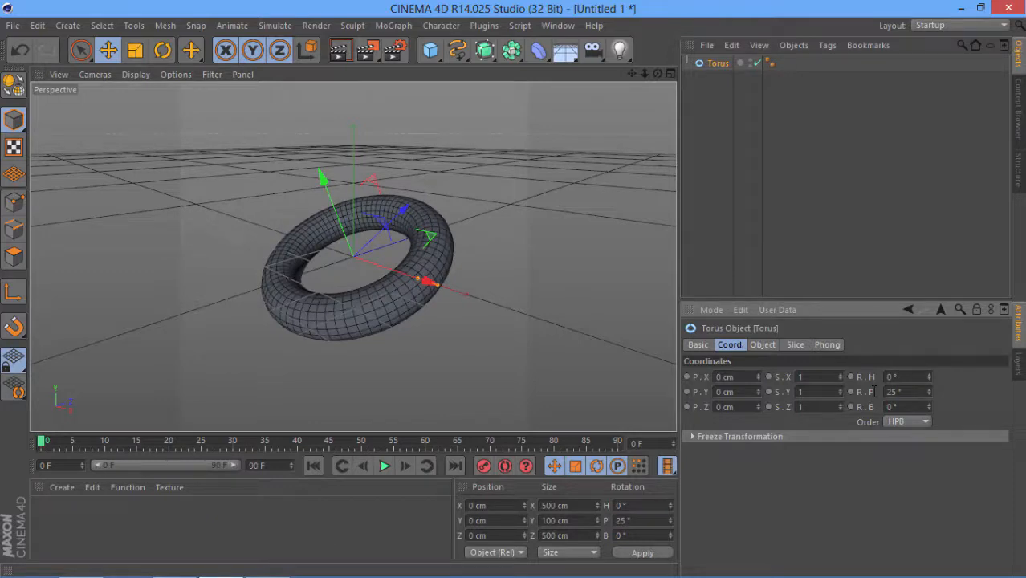
Step: Create a new material with Color and Specular turned off and Luminance turned on
left_click(70, 487)
left_click(95, 362)
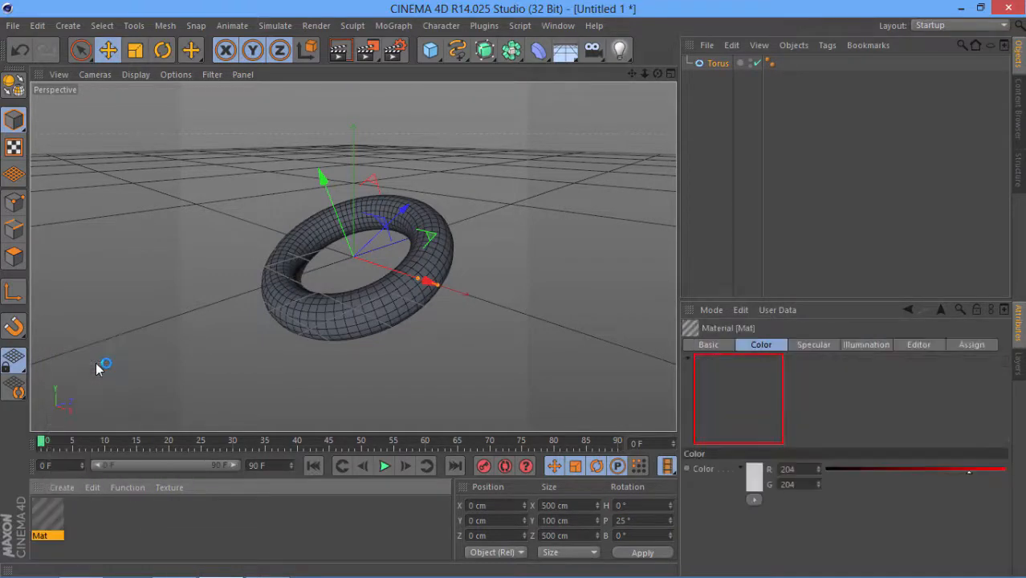
double_click(46, 522)
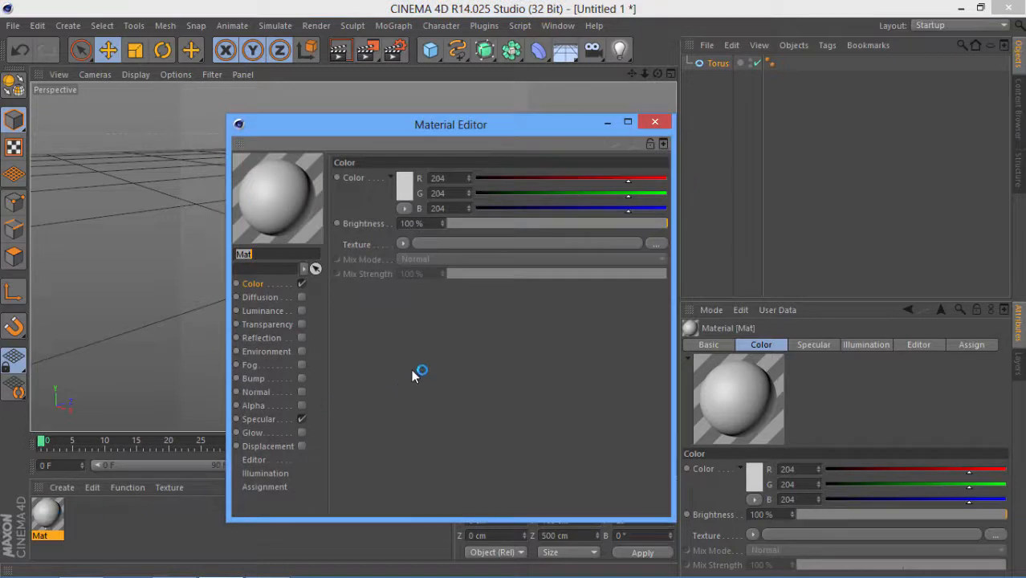
left_click(302, 283)
left_click(301, 418)
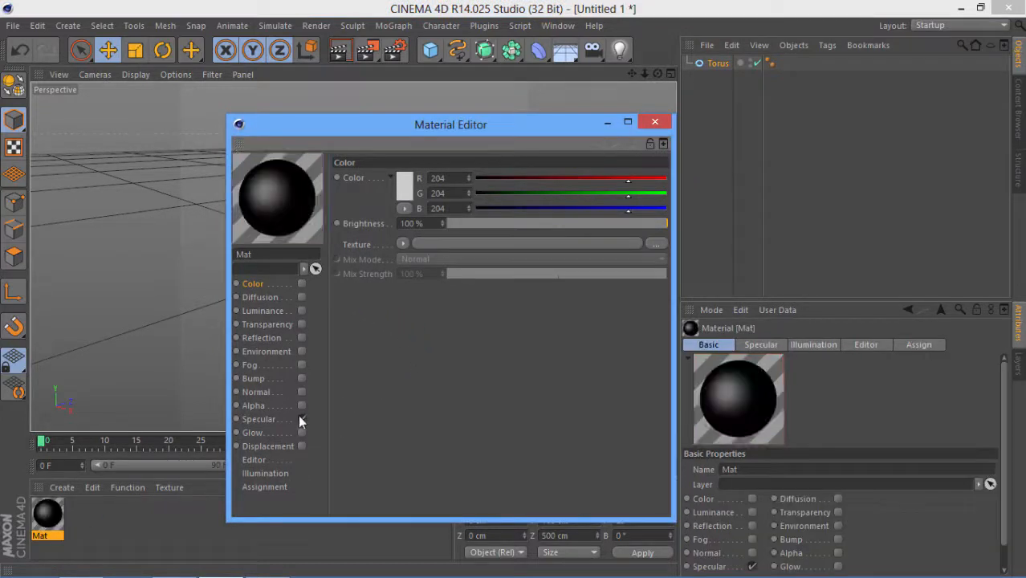
left_click(301, 311)
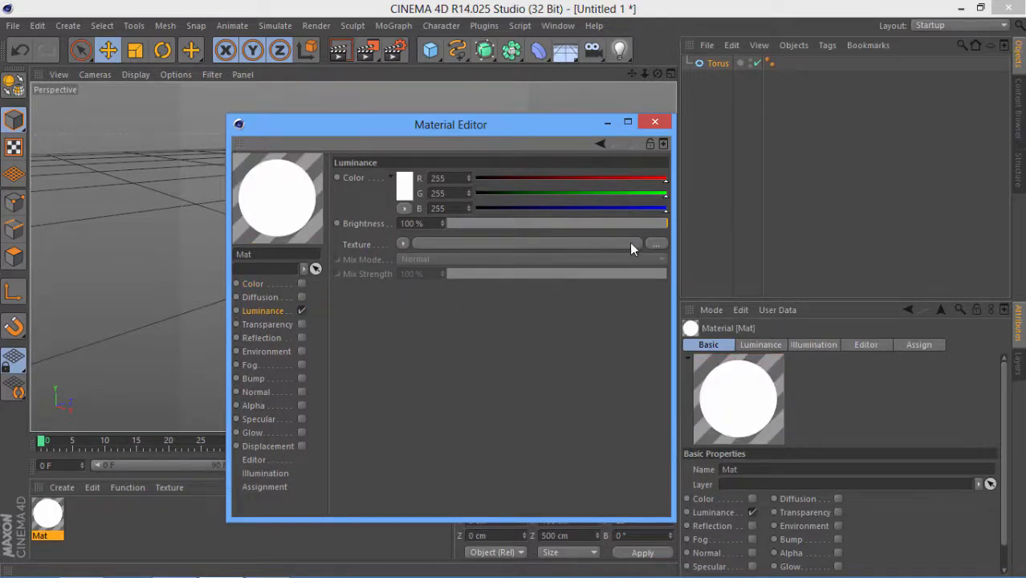
Step: Load texture tile_00000 from the tiff folder as the luminance texture, without copying it to the project location
left_click(650, 245)
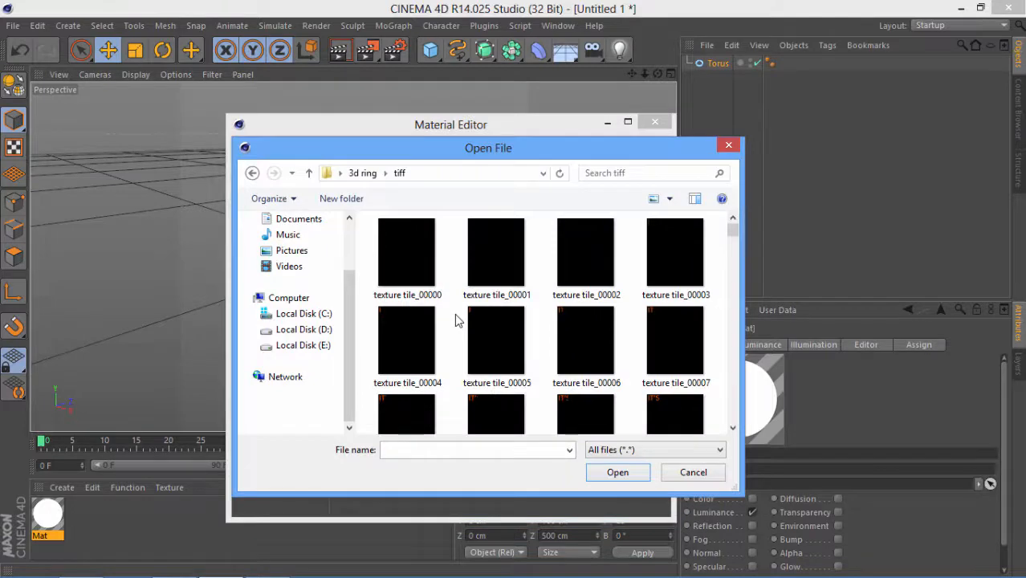
left_click(415, 261)
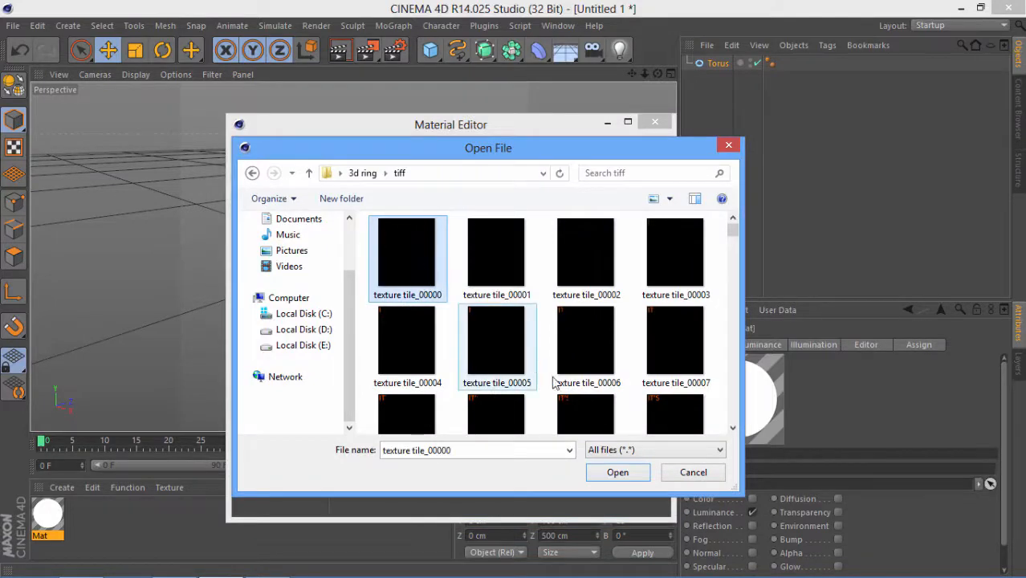
left_click(618, 472)
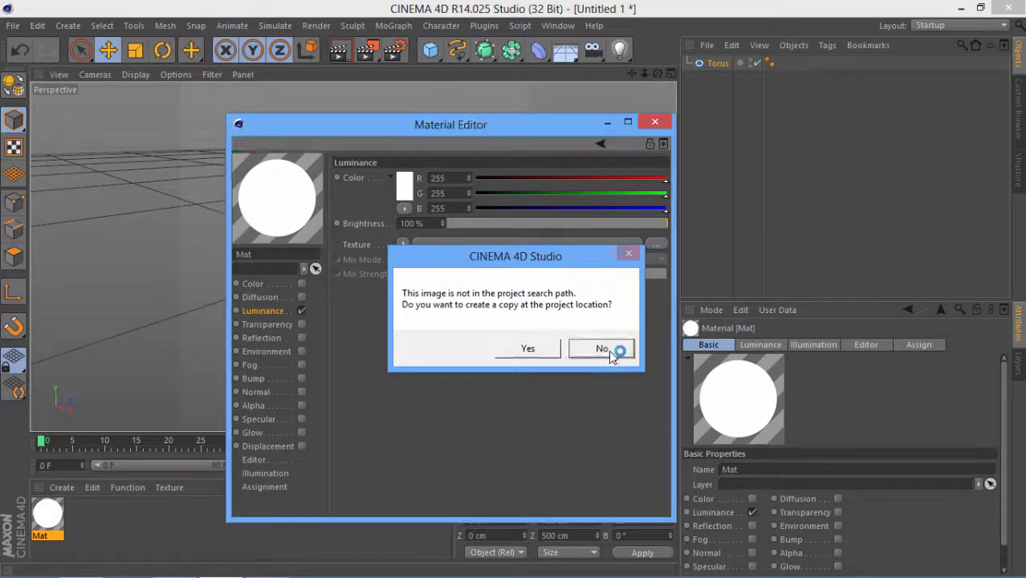
left_click(608, 348)
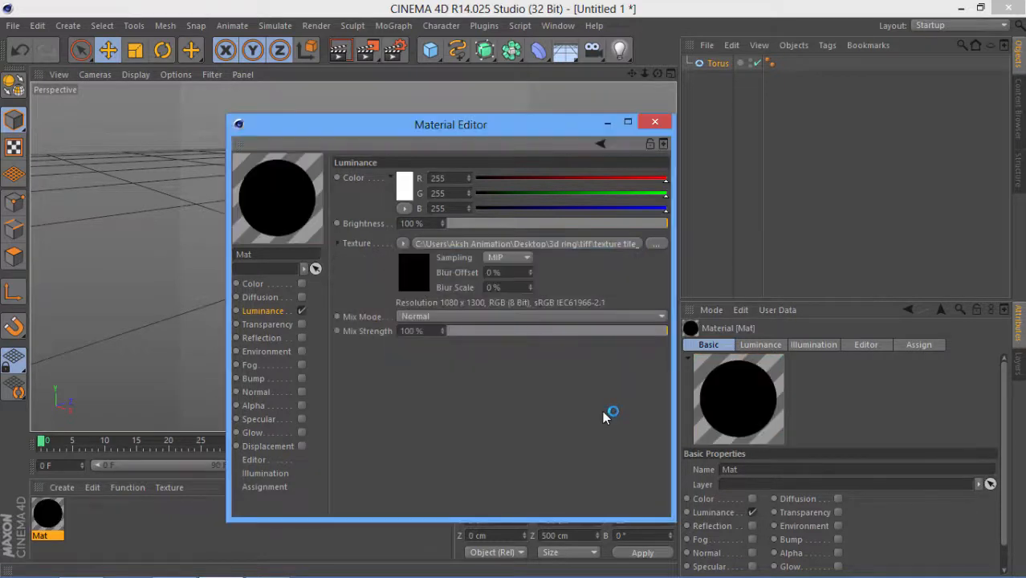
Step: Set the luminance texture's animation timing to Exact Frame, calculate its movie frame range, and close the material's settings
left_click(493, 245)
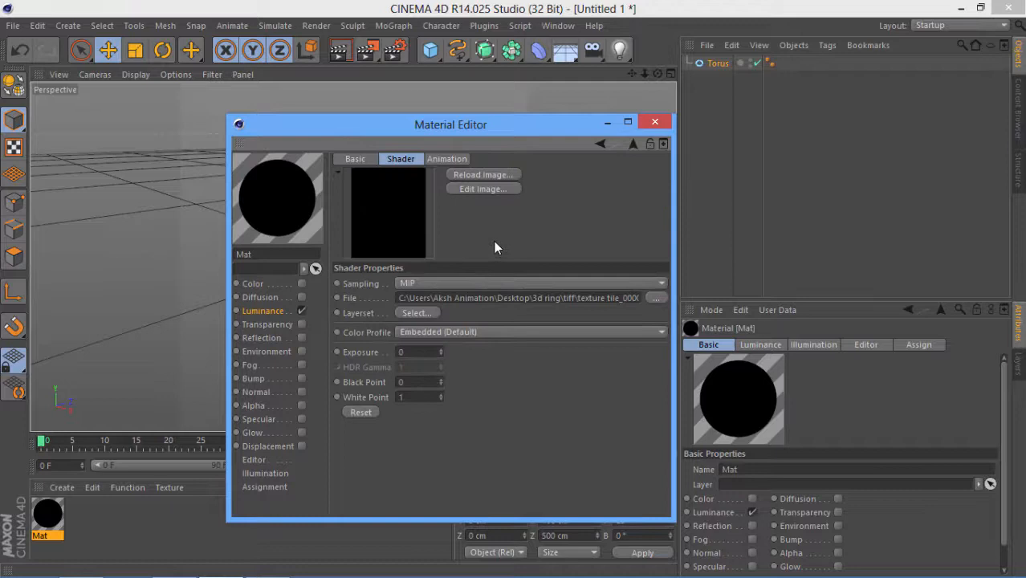
left_click(444, 159)
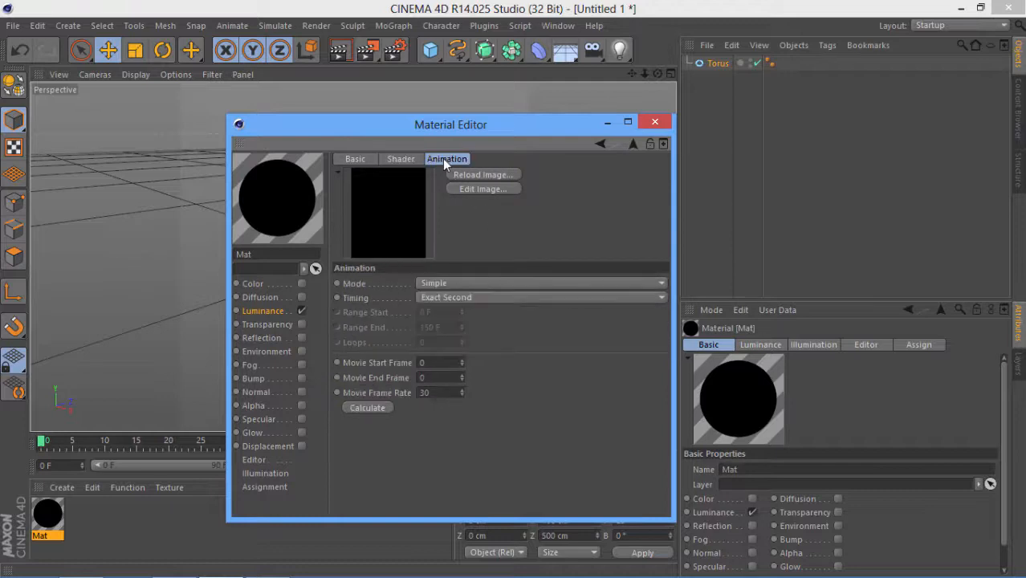
left_click(497, 298)
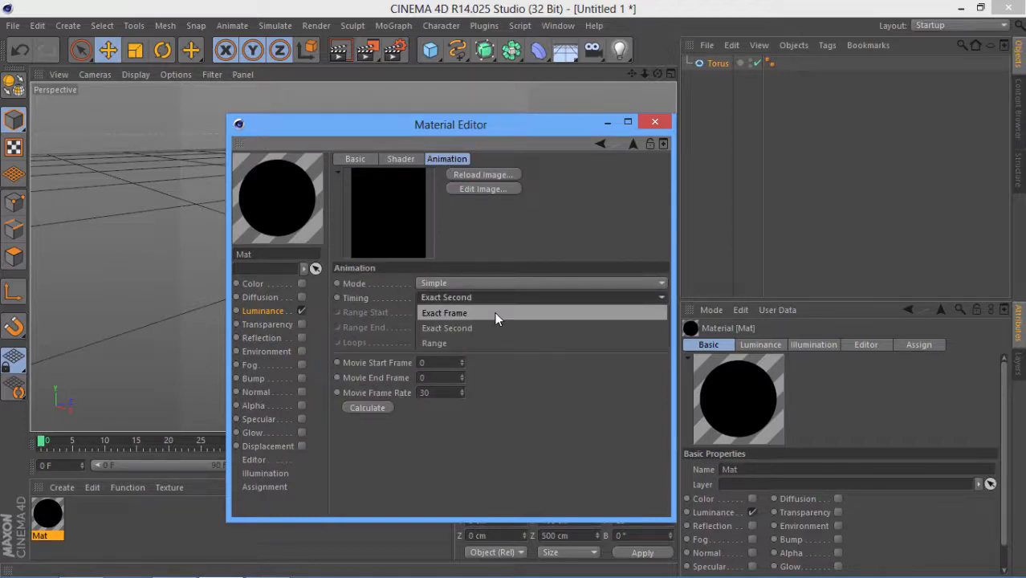
left_click(494, 313)
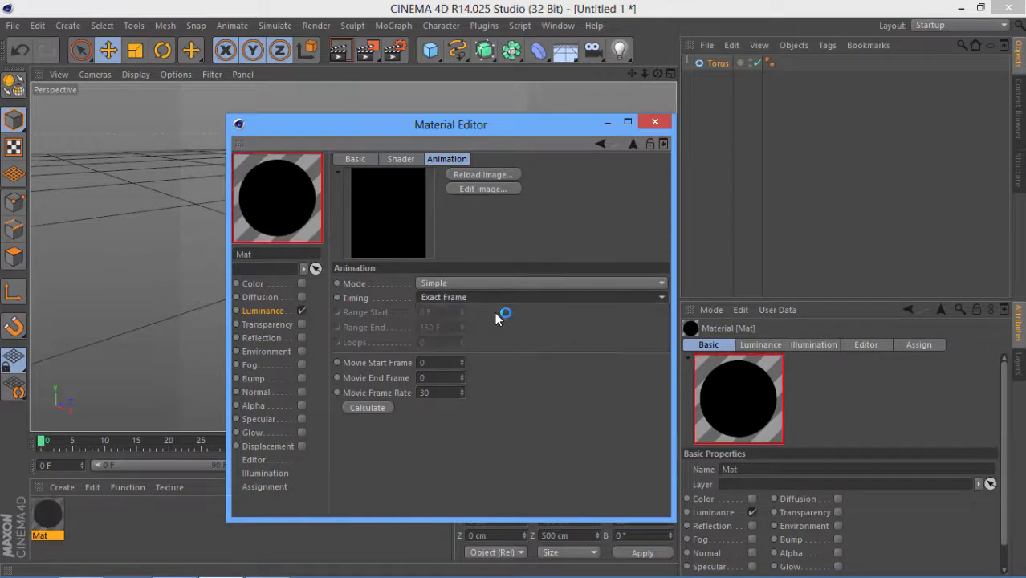
left_click(368, 409)
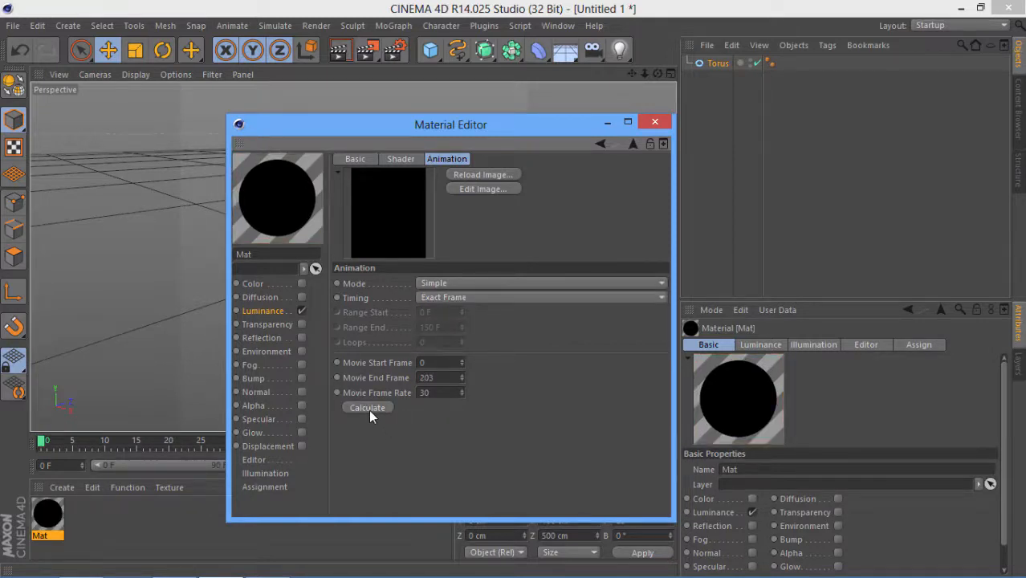
left_click_drag(439, 376, 411, 376)
left_click(654, 121)
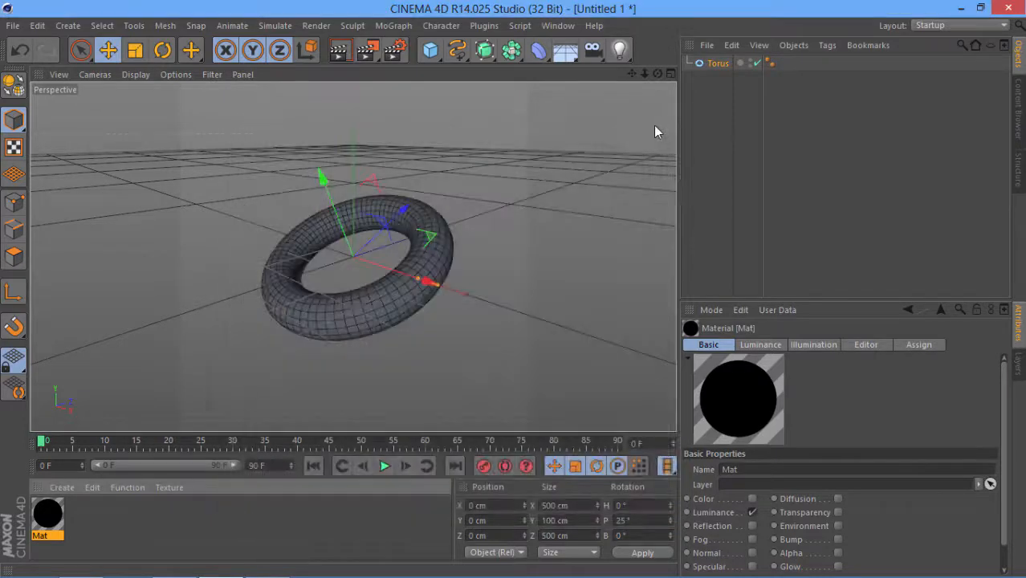
Step: Set the project's end frame to 203 and extend the preview range to the full length
left_click(249, 467)
type("300")
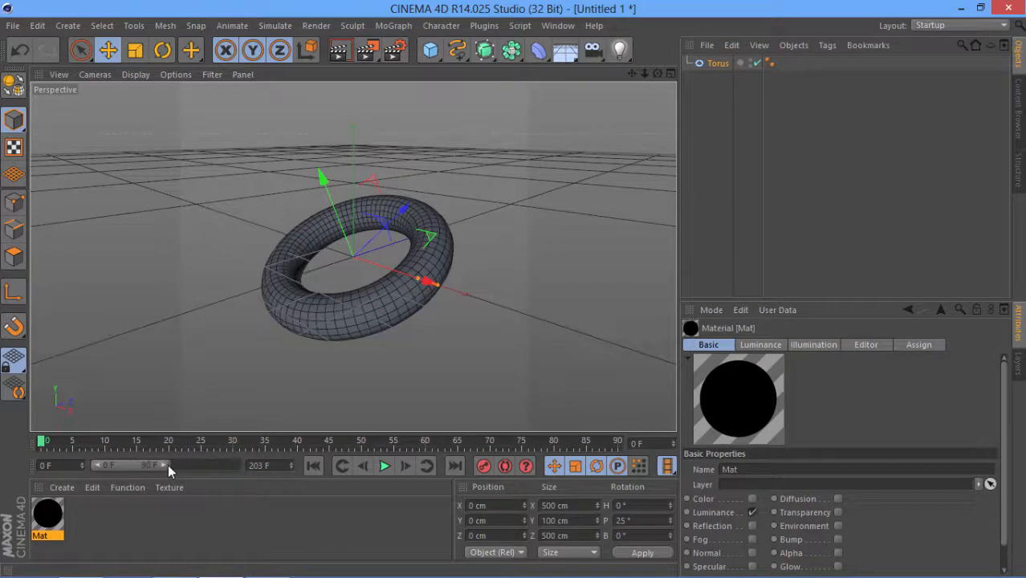
key("Return")
left_click_drag(213, 470, 248, 469)
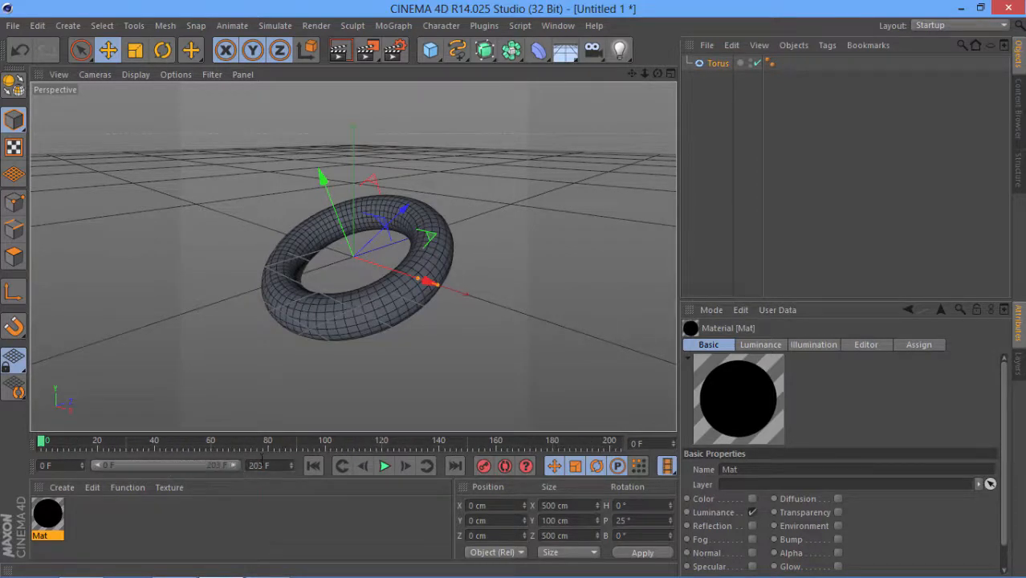
Step: Apply the material to the torus and test-render the view at frames 0 and 129
left_click_drag(66, 514, 370, 310)
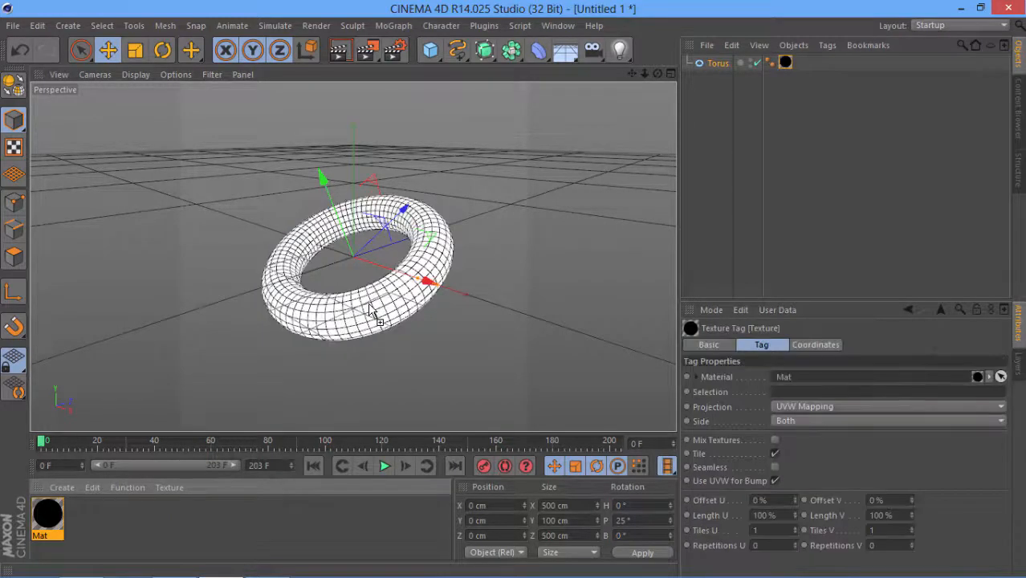
left_click(339, 52)
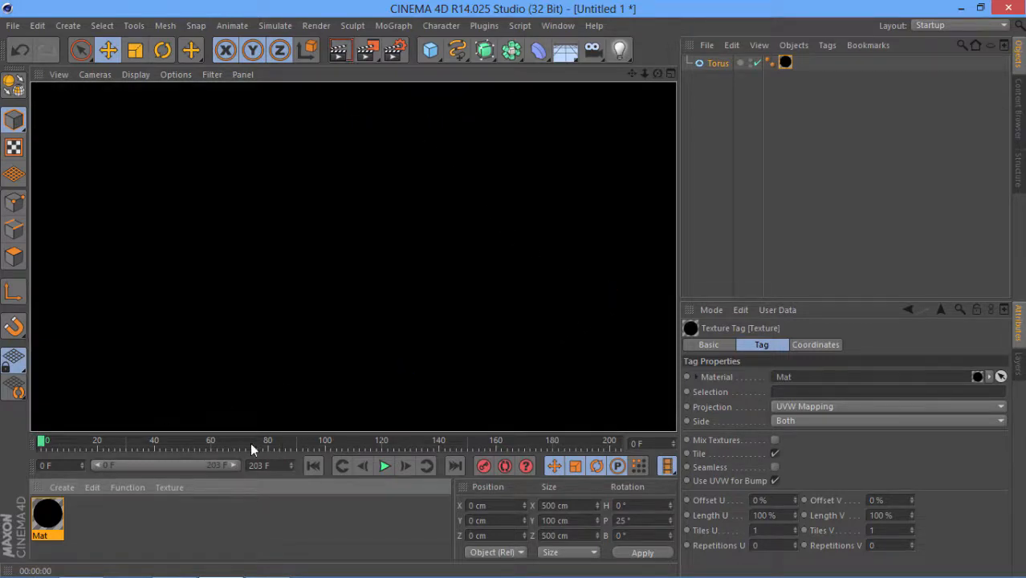
left_click_drag(226, 447, 412, 450)
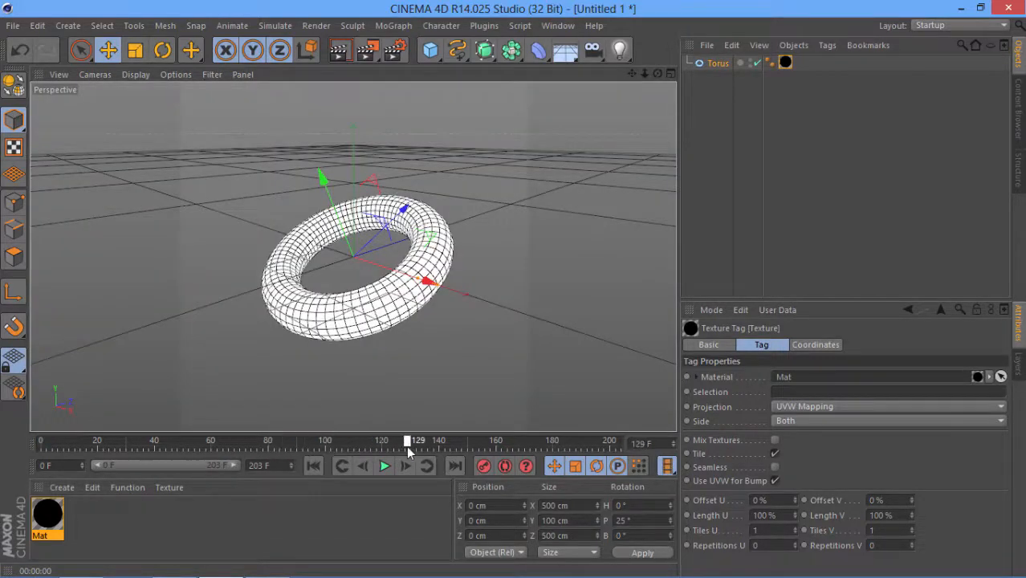
left_click(339, 52)
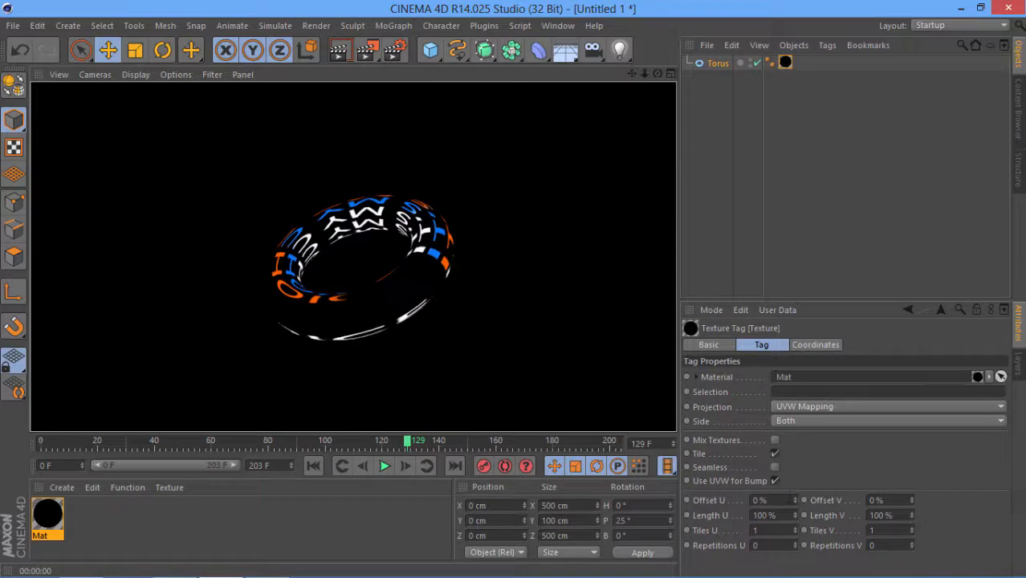
Step: Set the texture tag's Tiles U to 2 and render the view
left_click(775, 530)
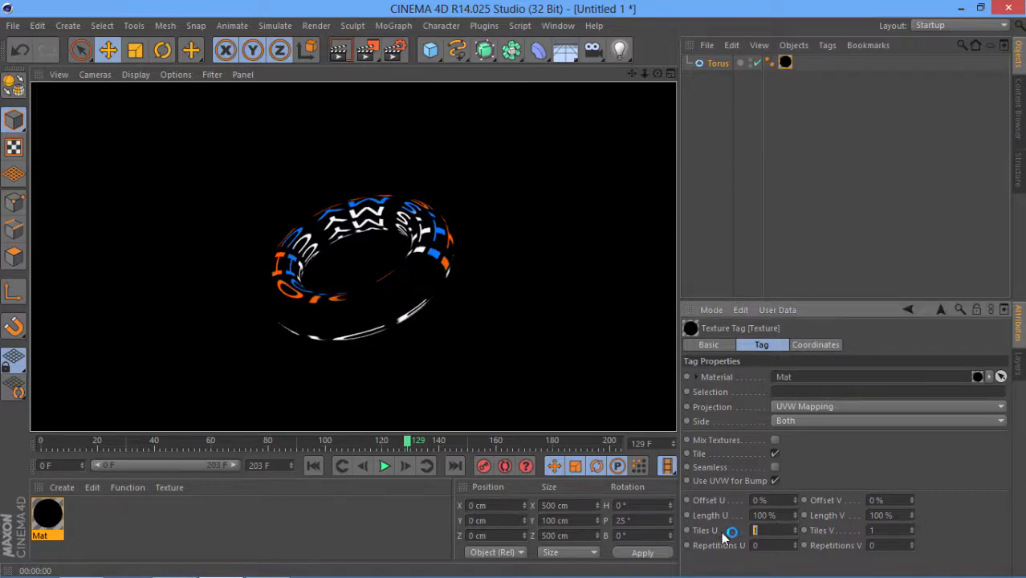
type("3")
key("Return")
left_click(338, 51)
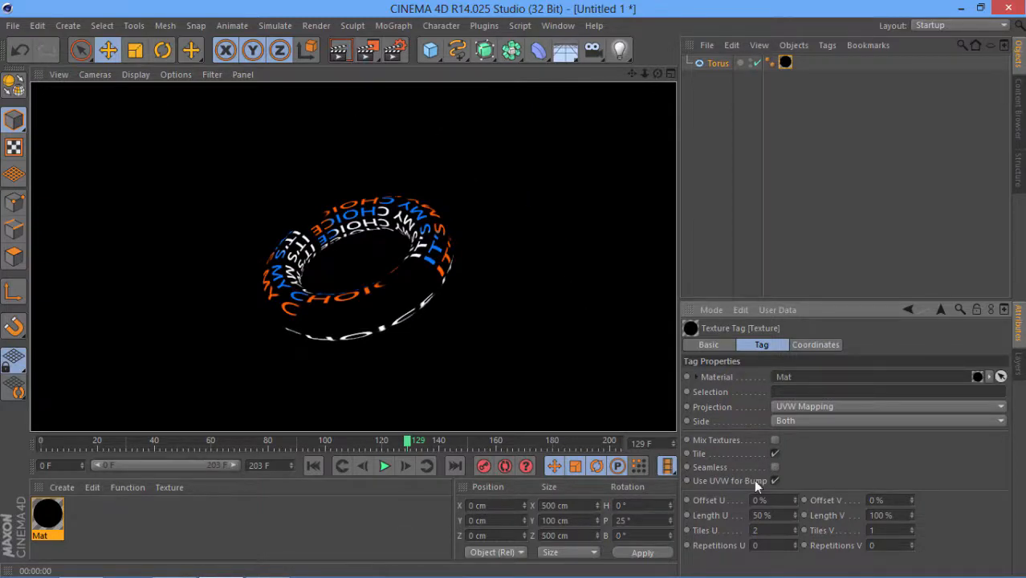
Step: Set the texture tag's Tiles U to 3 and render the view at frame 129
left_click_drag(769, 533, 735, 533)
type("3")
key("Return")
left_click(340, 51)
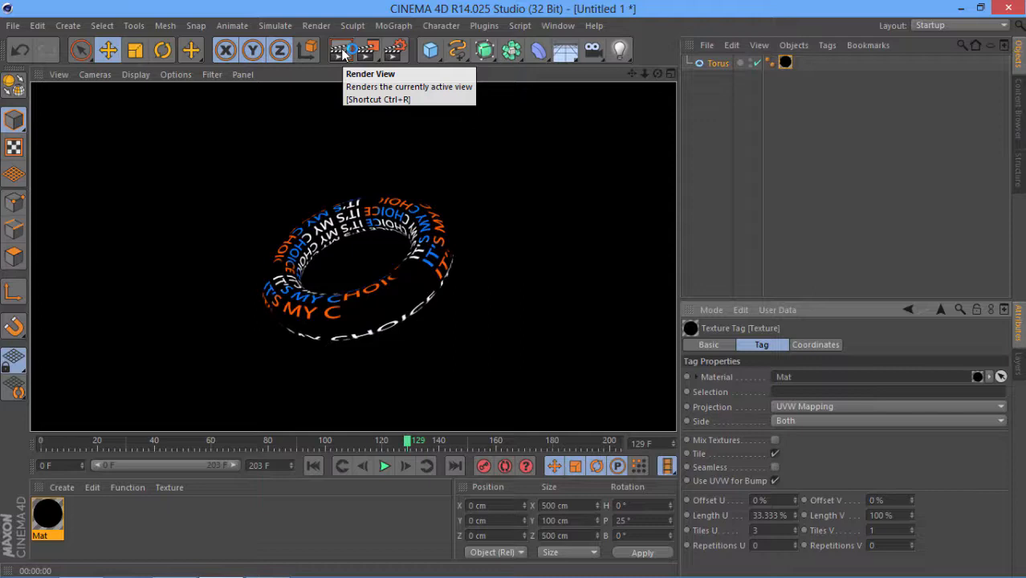
Step: Move to frame 160 and render the view to check the tiled text on the torus
left_click(438, 444)
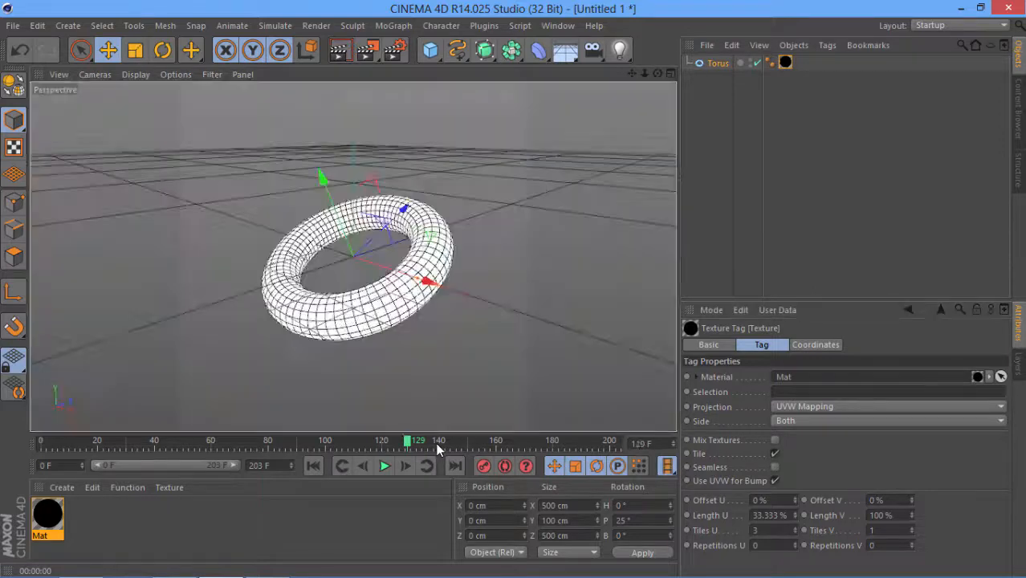
left_click_drag(438, 448, 498, 445)
left_click(345, 52)
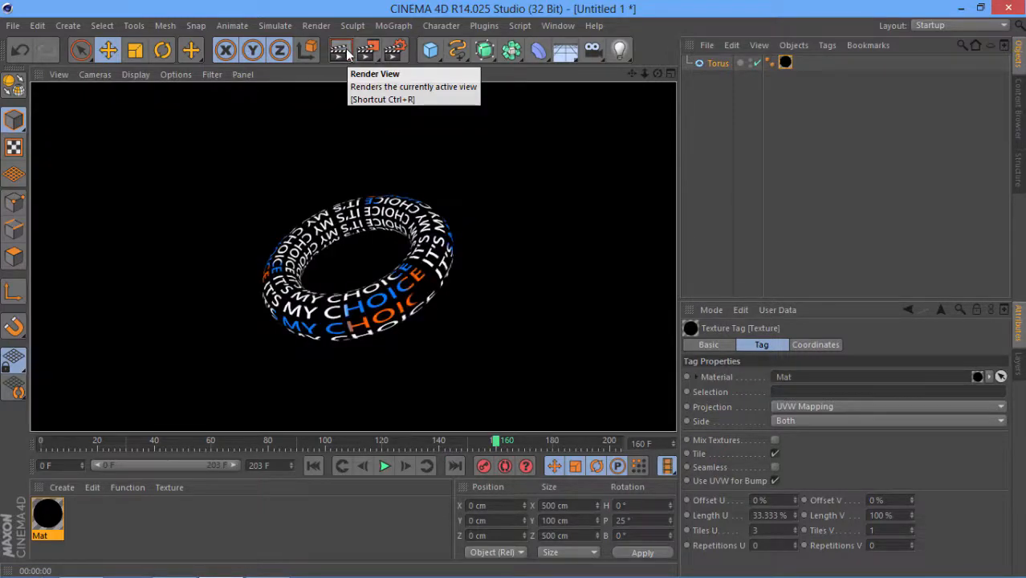
Step: Try Offset V values of 30% and 25% on the texture tag, rendering the view for each
left_click(877, 500)
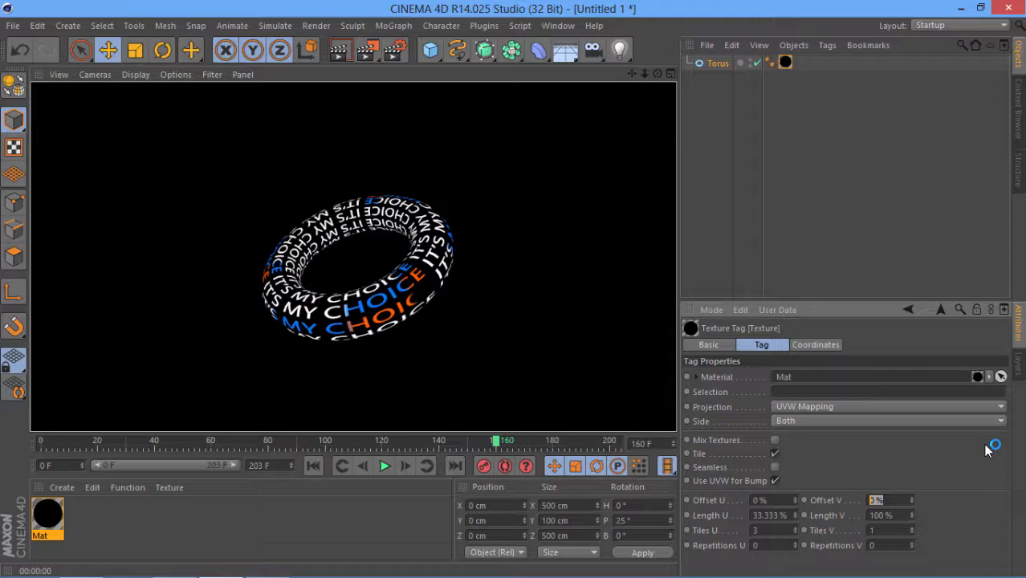
type("30")
key("Return")
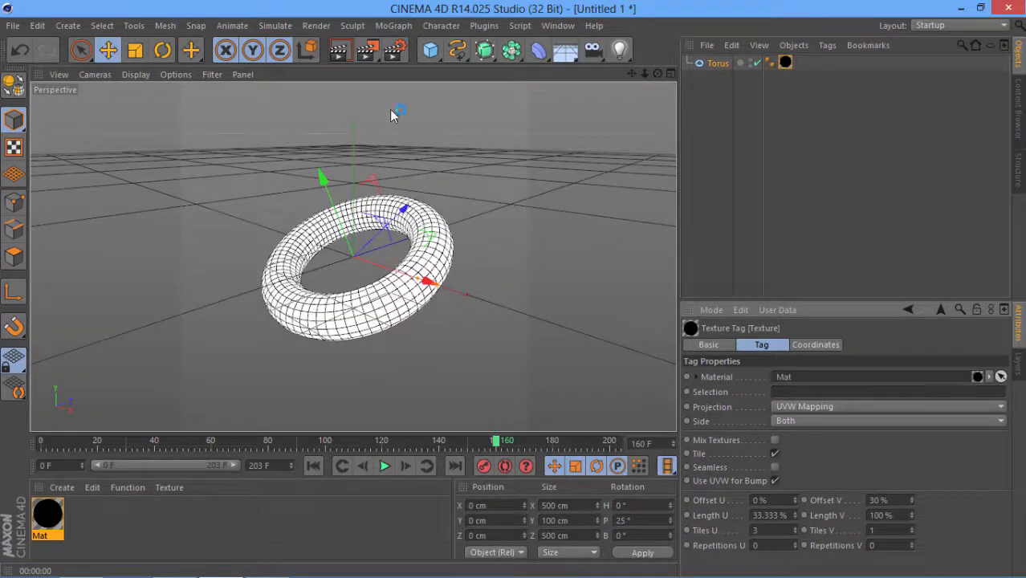
left_click(339, 50)
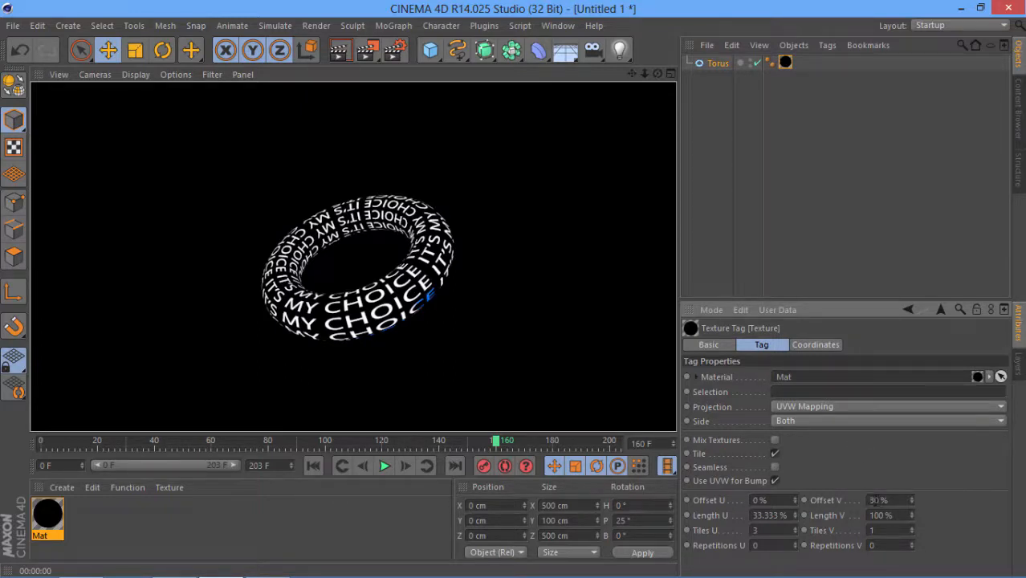
left_click_drag(877, 501, 872, 501)
double_click(875, 501)
type("25")
left_click(338, 50)
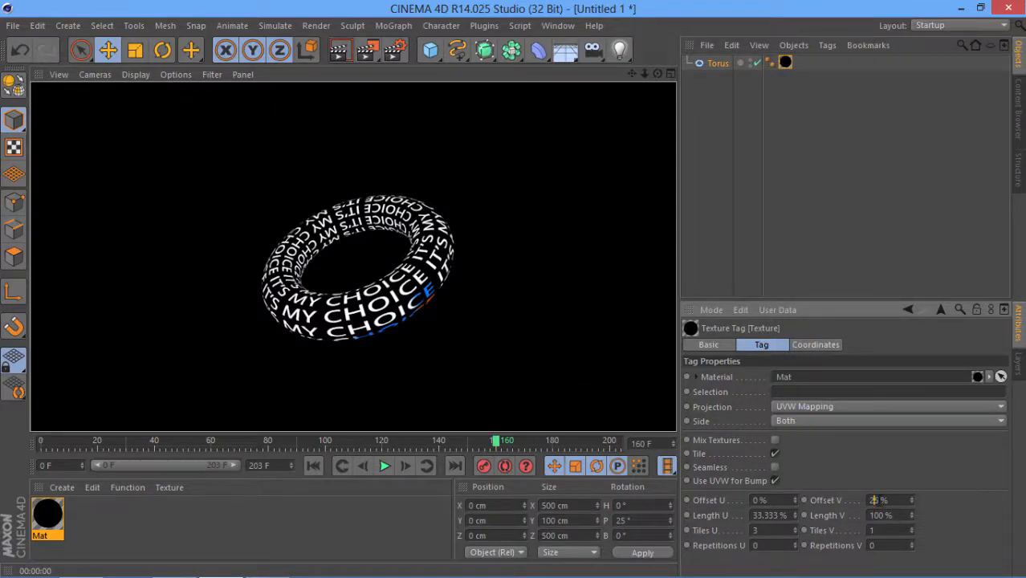
Step: Set the texture tag's Offset V to 20% and add a keyframe for it at frame 160
double_click(875, 500)
type("20")
key("Return")
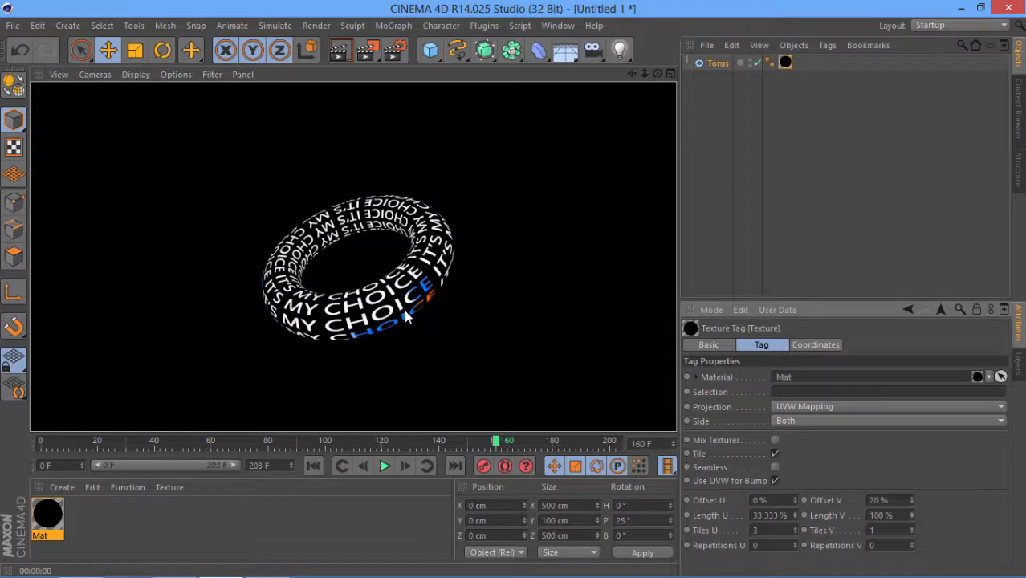
right_click(817, 502)
mouse_move(833, 345)
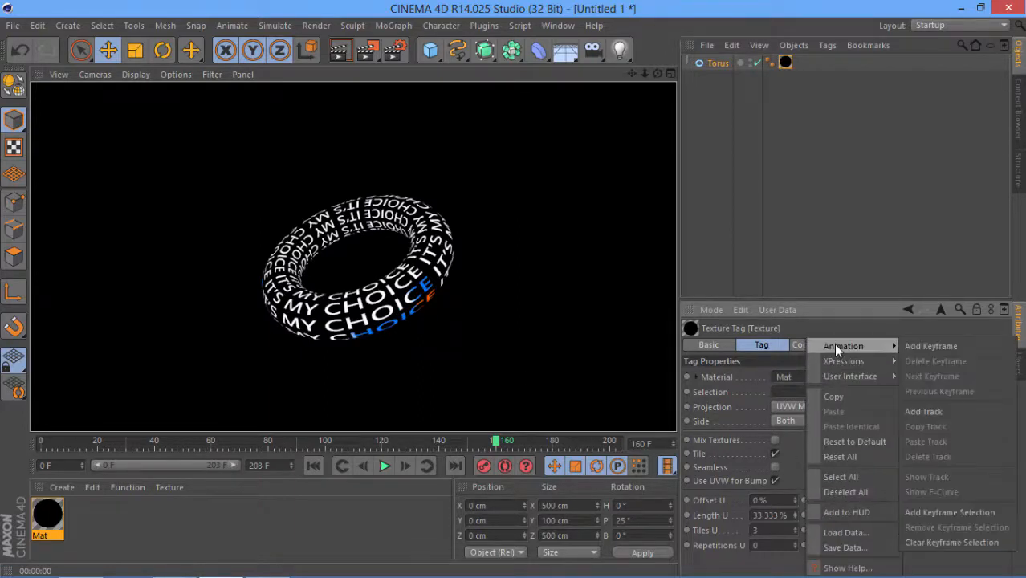
left_click(929, 348)
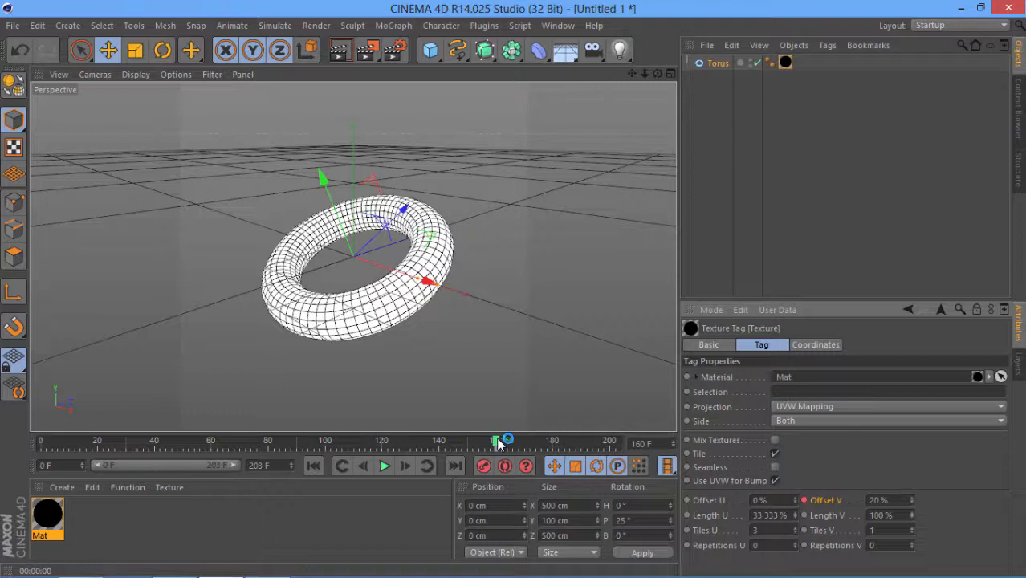
Step: Set the texture tag's Offset V to 10% at frame 175 and add a keyframe for it there
left_click_drag(497, 443, 538, 441)
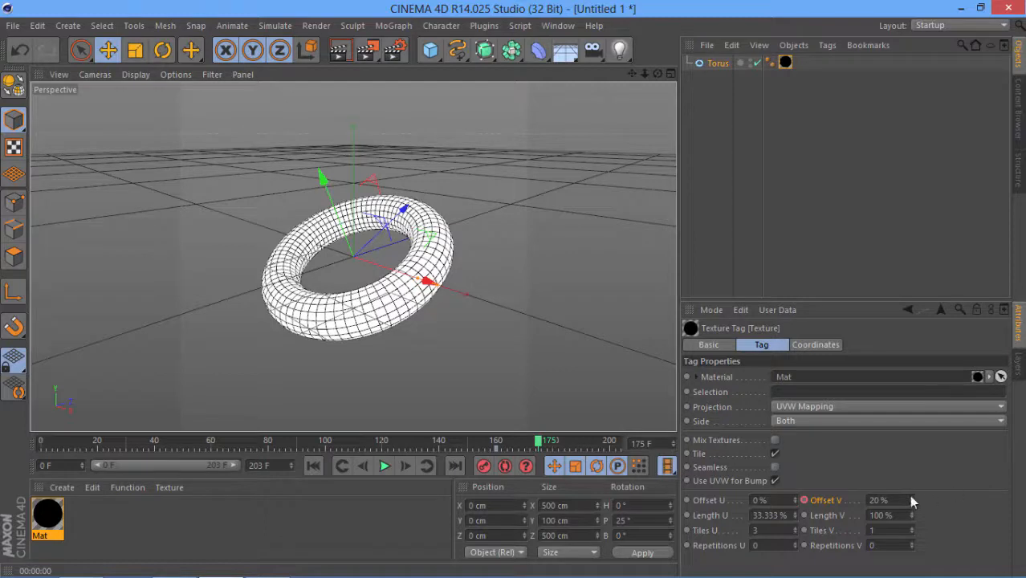
left_click(874, 500)
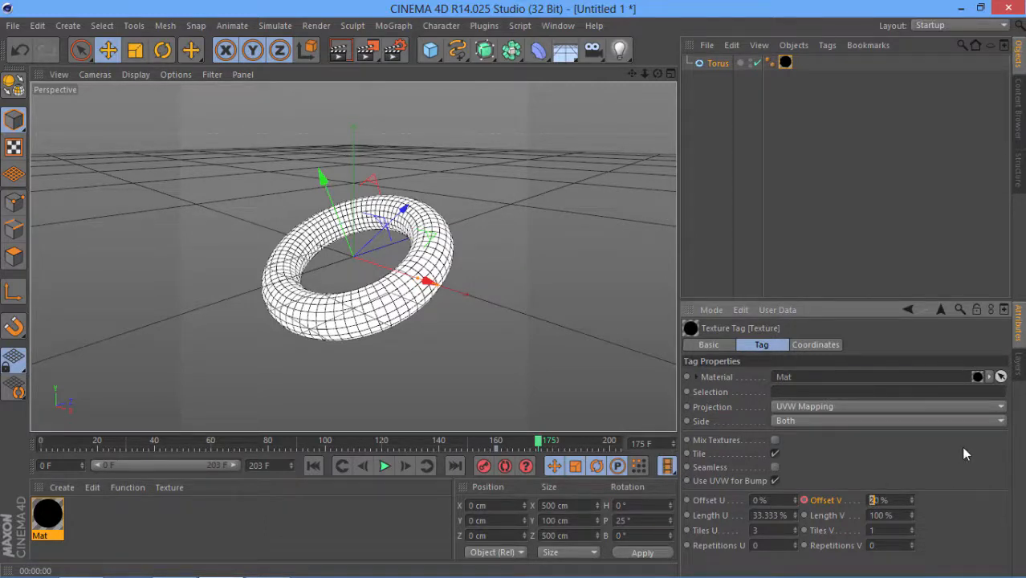
type("10")
key("Delete")
right_click(827, 501)
mouse_move(876, 351)
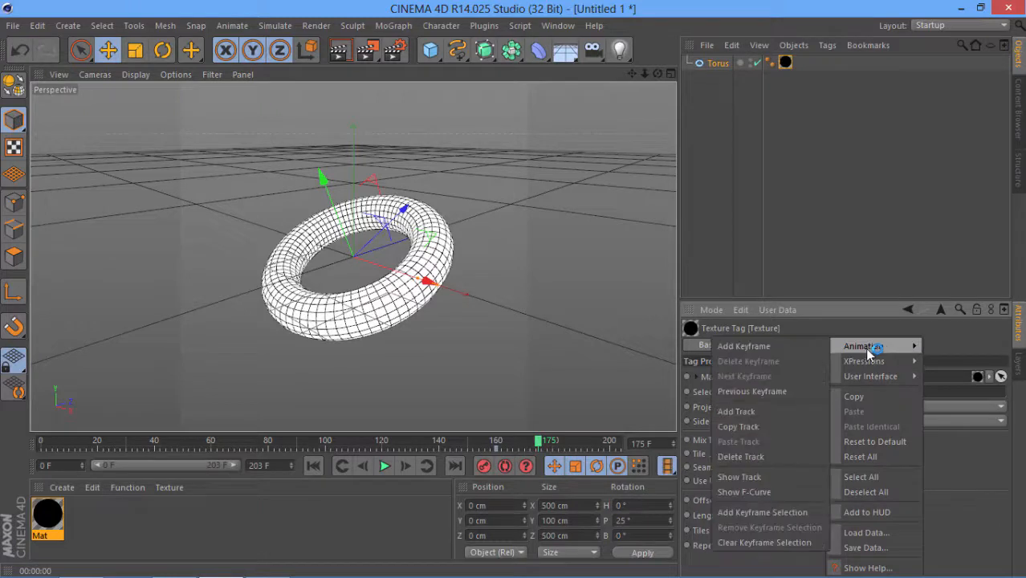
left_click(788, 348)
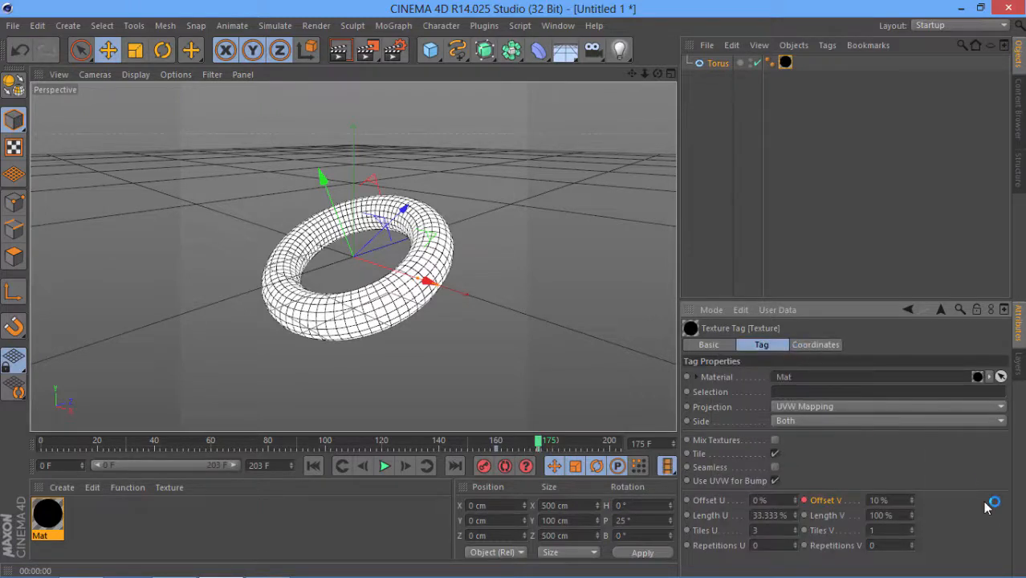
Step: Render the view at frames 175 and 160 to compare the text's position on the torus
left_click(342, 53)
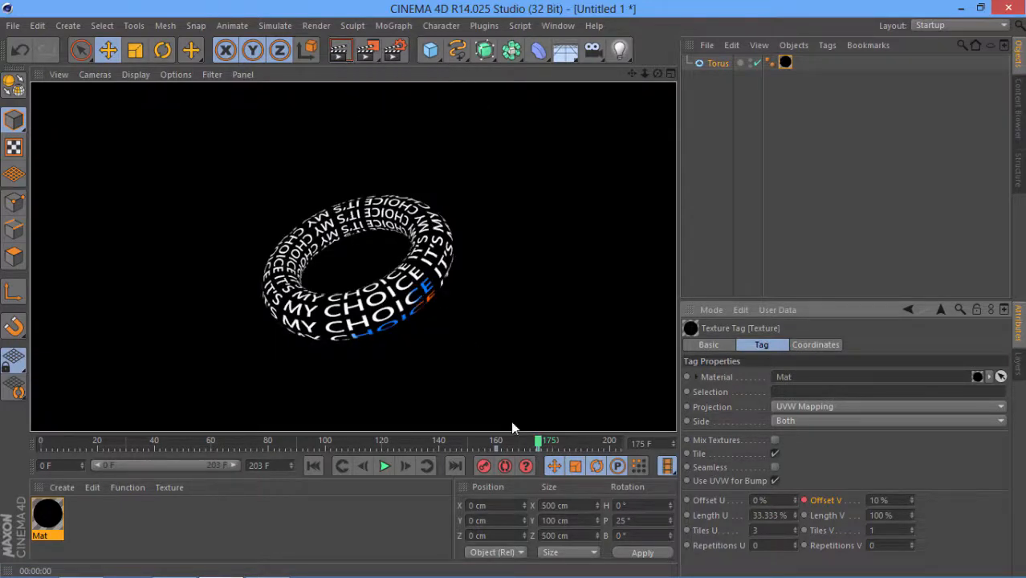
left_click_drag(536, 439, 496, 439)
left_click(338, 53)
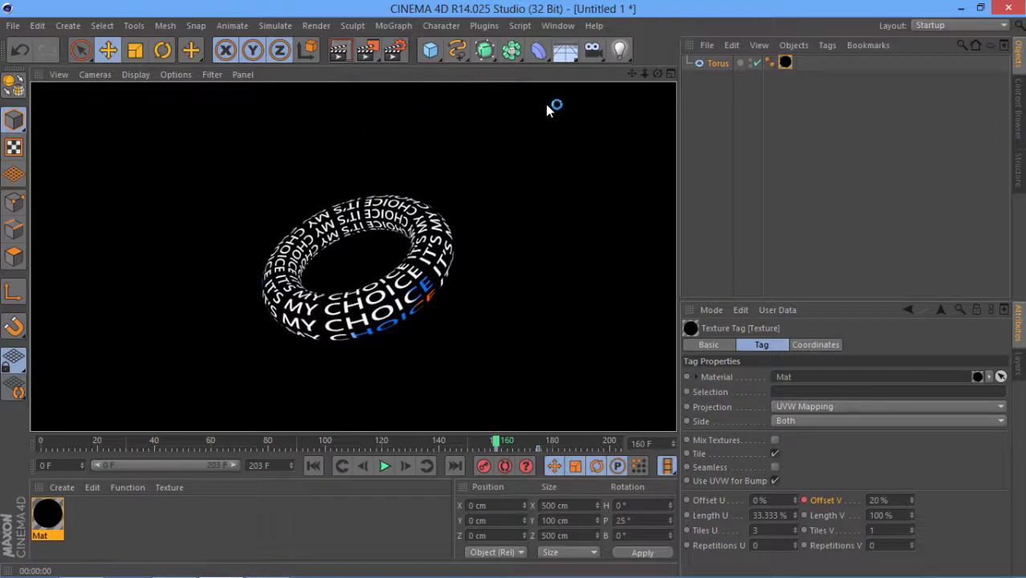
Step: Switch to the Animation layout, select the texture's Offset V track, and display the timeline in F-Curve mode
left_click(957, 26)
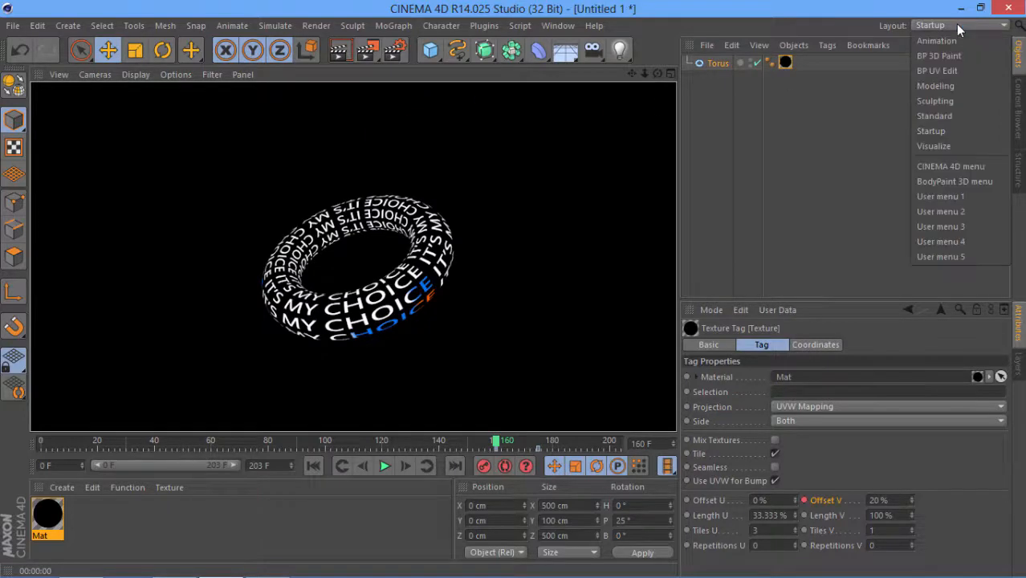
left_click(938, 41)
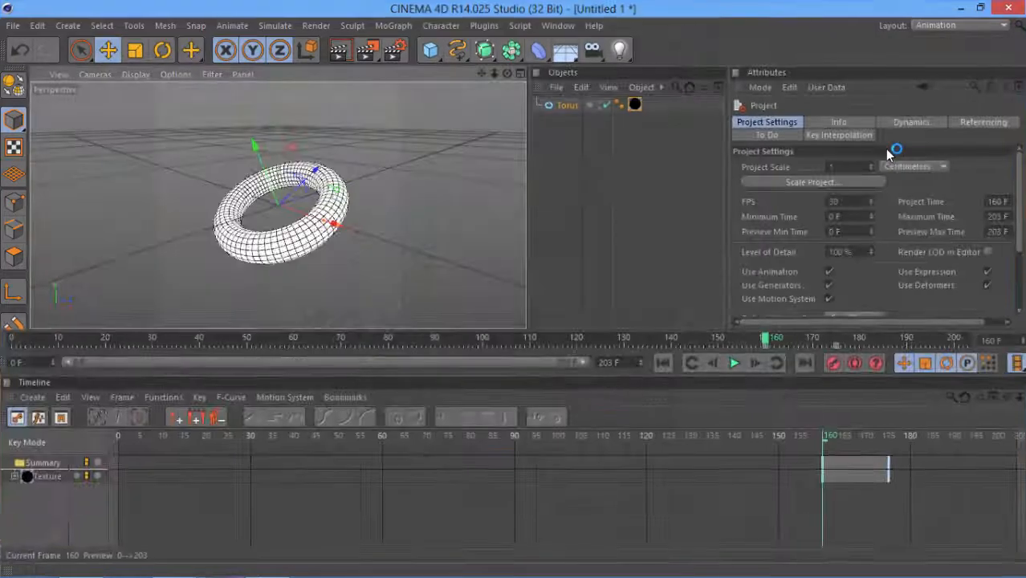
left_click(46, 478)
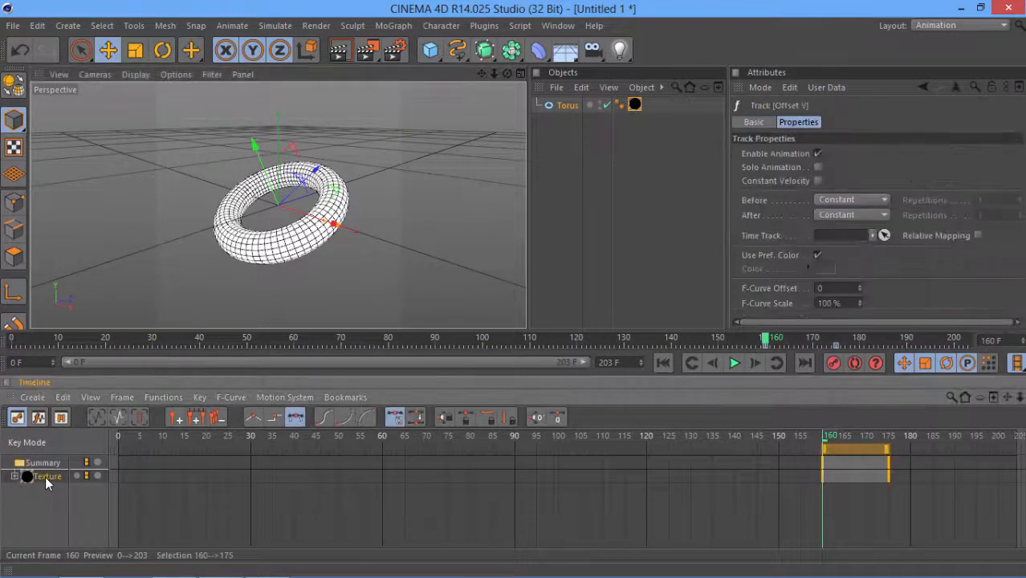
left_click(37, 418)
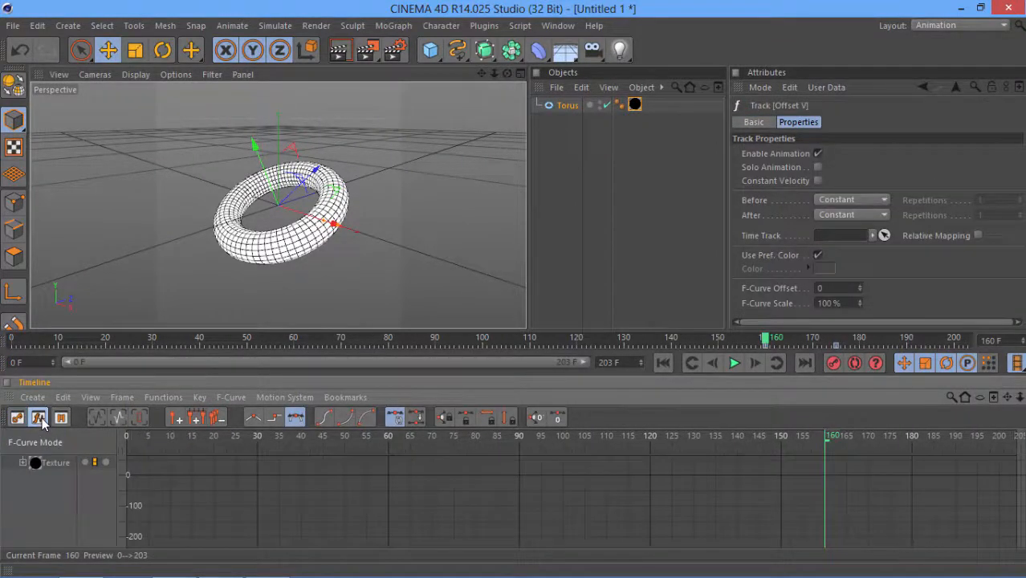
left_click(746, 479)
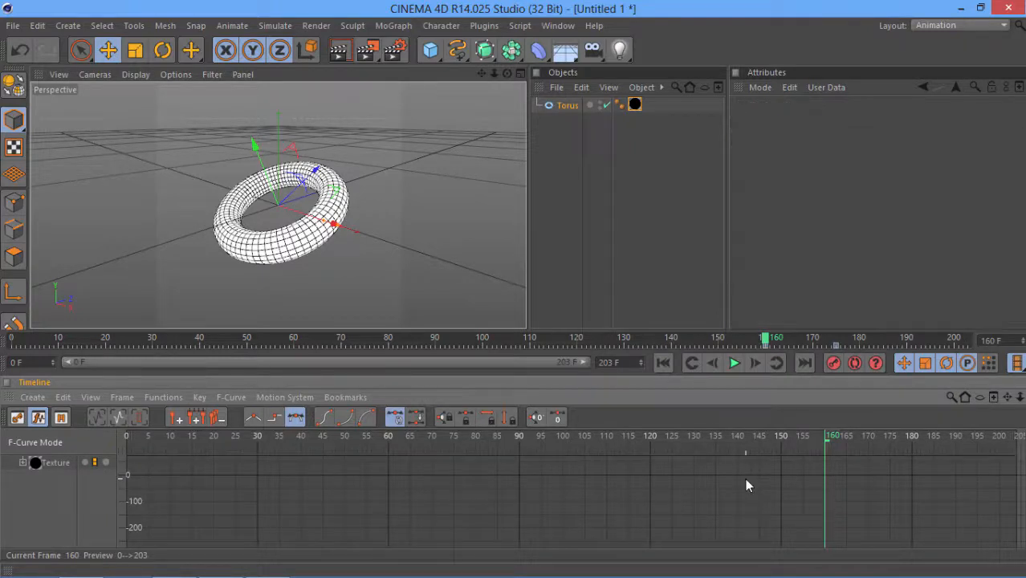
Step: Set the interpolation of both Offset V keyframes on the F-Curve to Linear
left_click(69, 464)
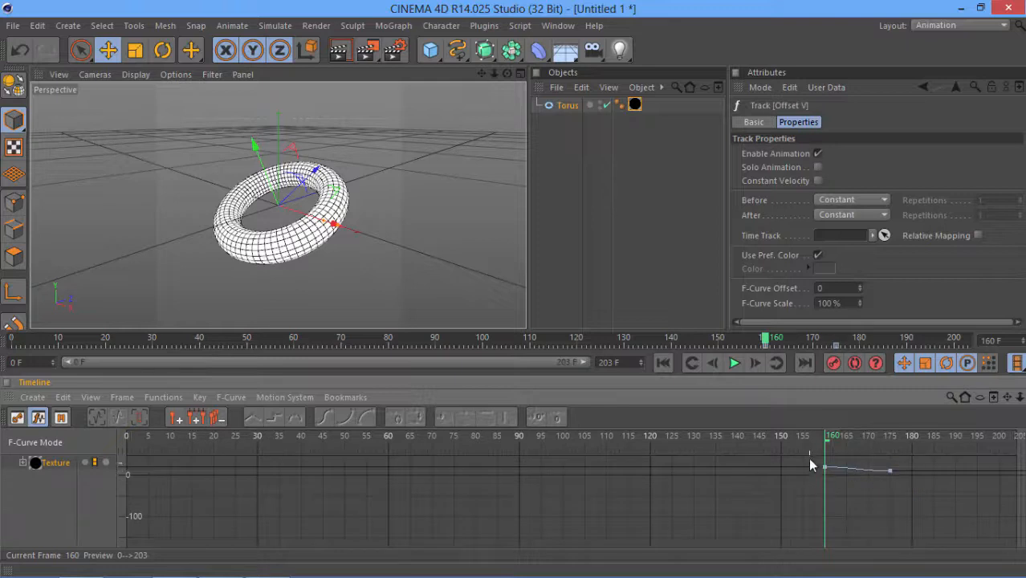
left_click_drag(810, 455, 896, 475)
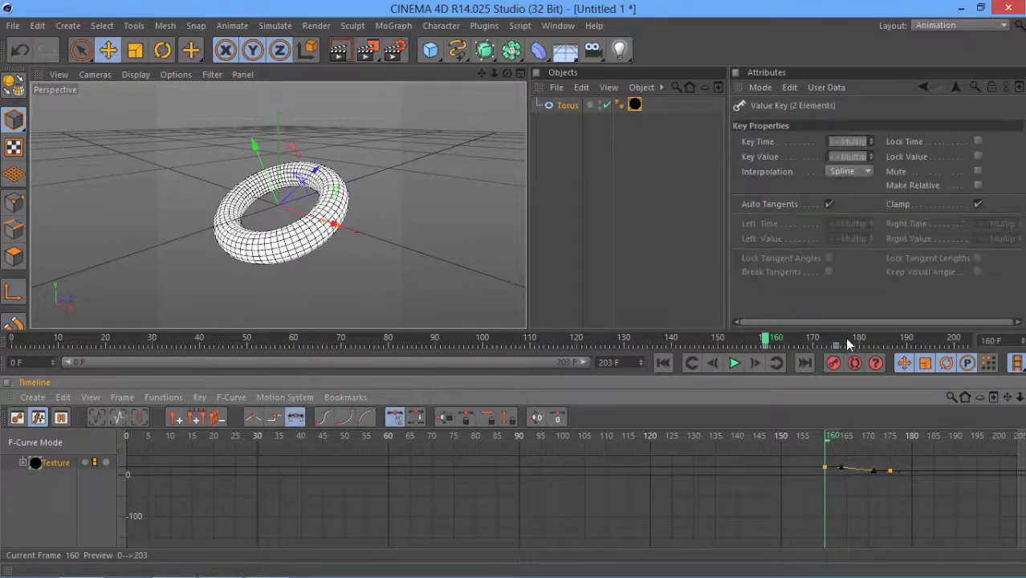
left_click(852, 170)
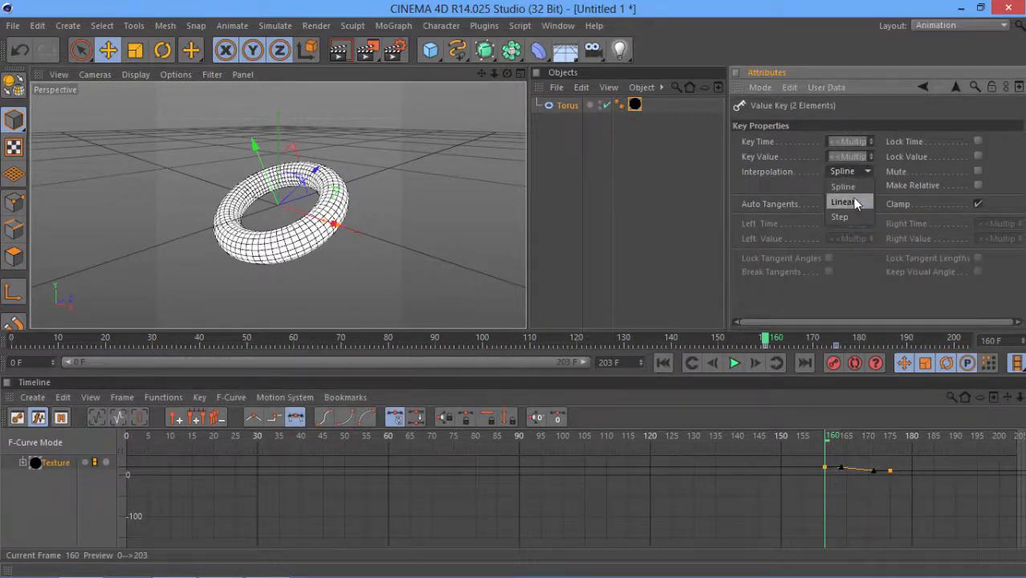
left_click(845, 202)
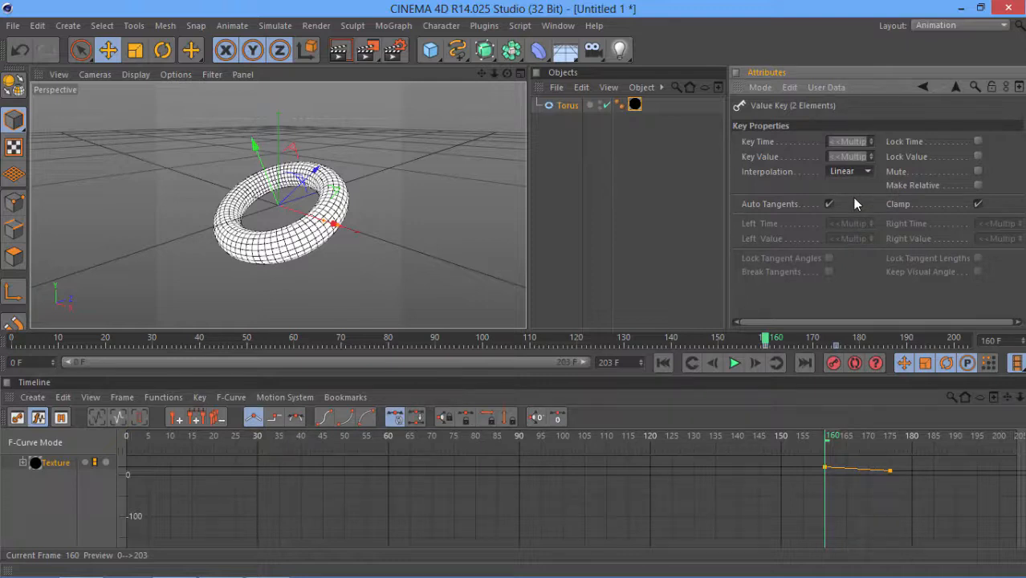
Step: Enable the alpha channel for the saved render output, keeping the TIFF (PSD Layers) format
left_click(395, 52)
left_click(127, 78)
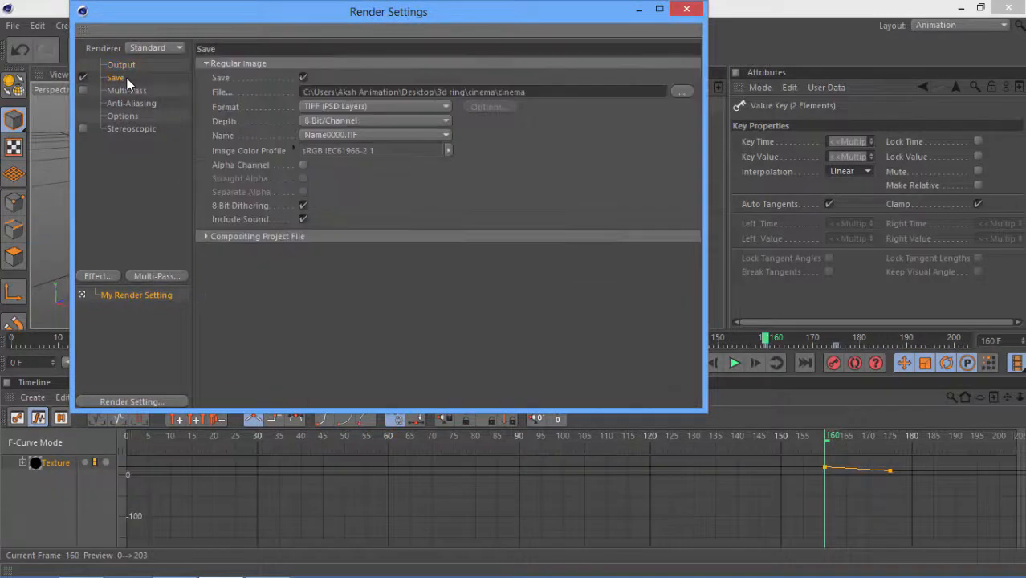
left_click(394, 108)
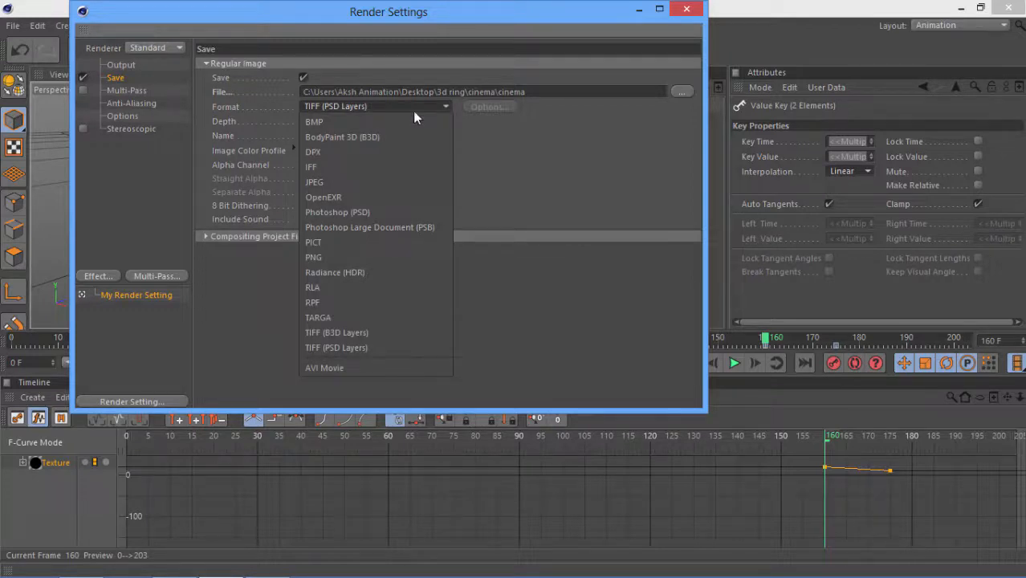
left_click(543, 141)
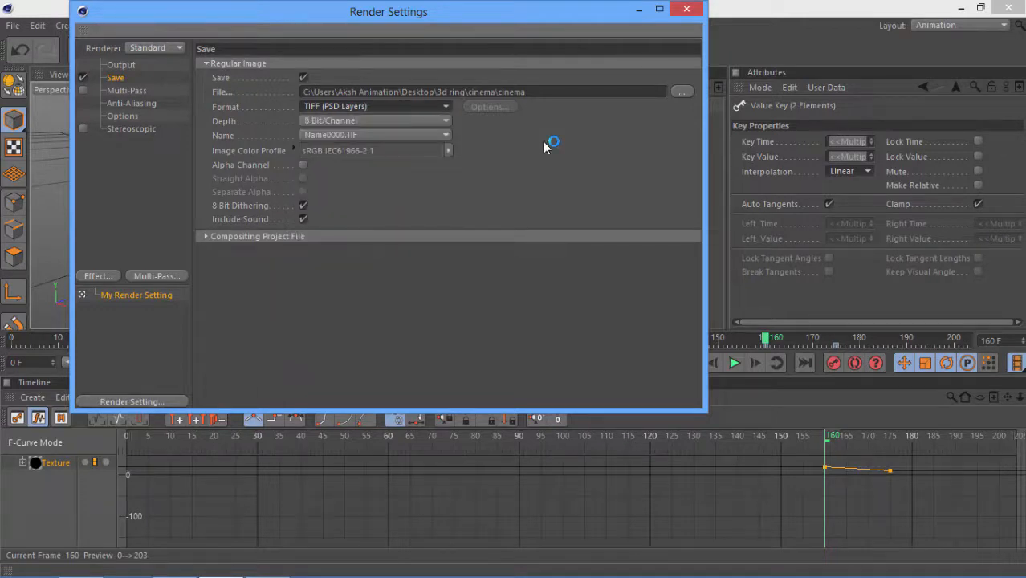
left_click(304, 164)
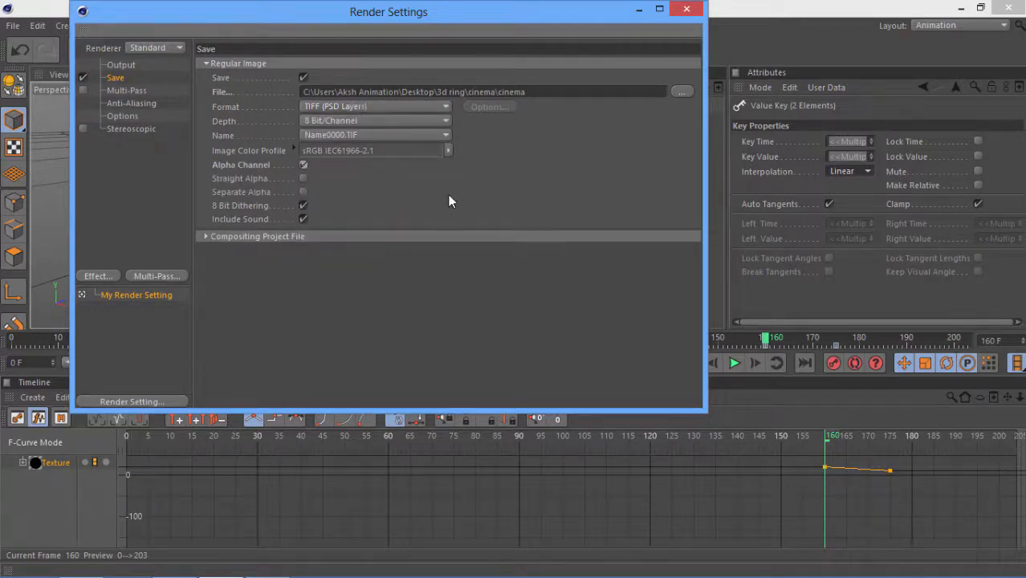
left_click(688, 9)
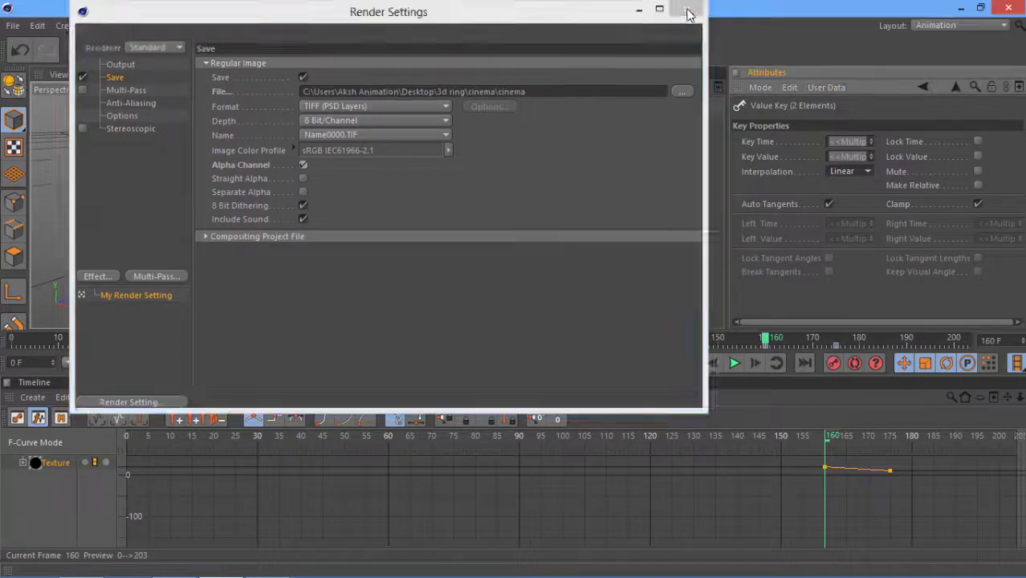
left_click(366, 51)
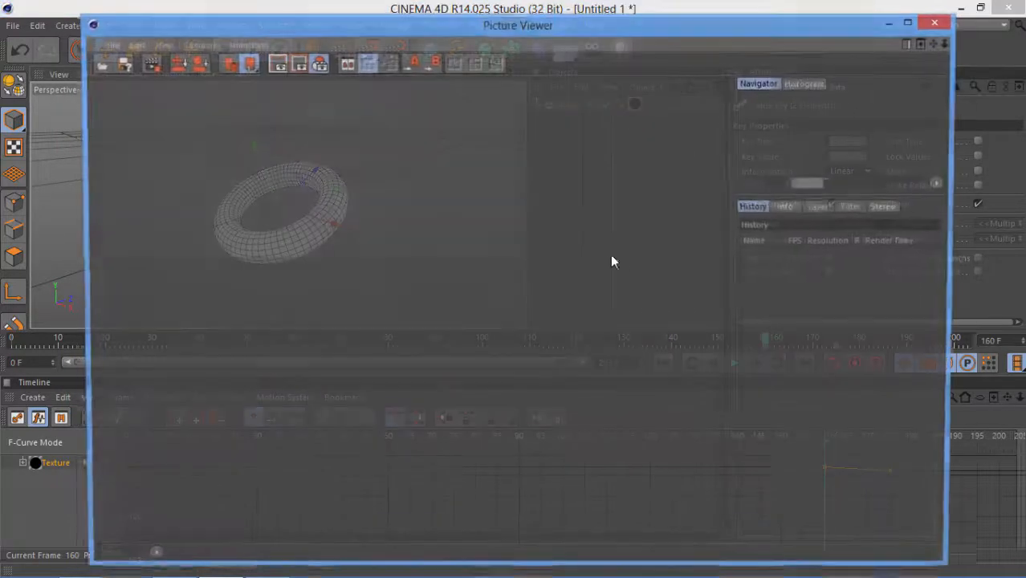
left_click(941, 29)
Step: Set the render output's frame range to frames 160 to 174
left_click(394, 50)
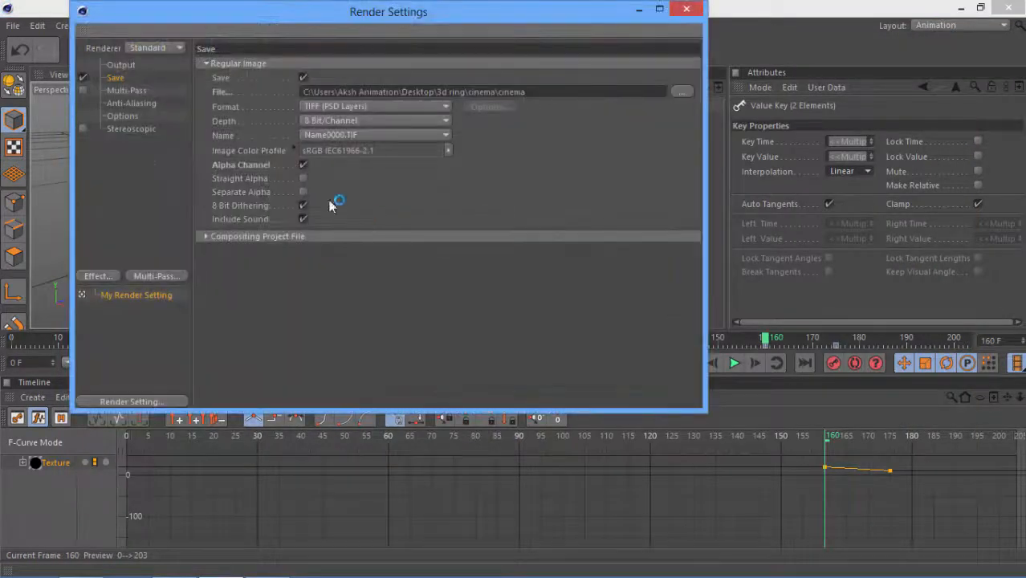
left_click(122, 65)
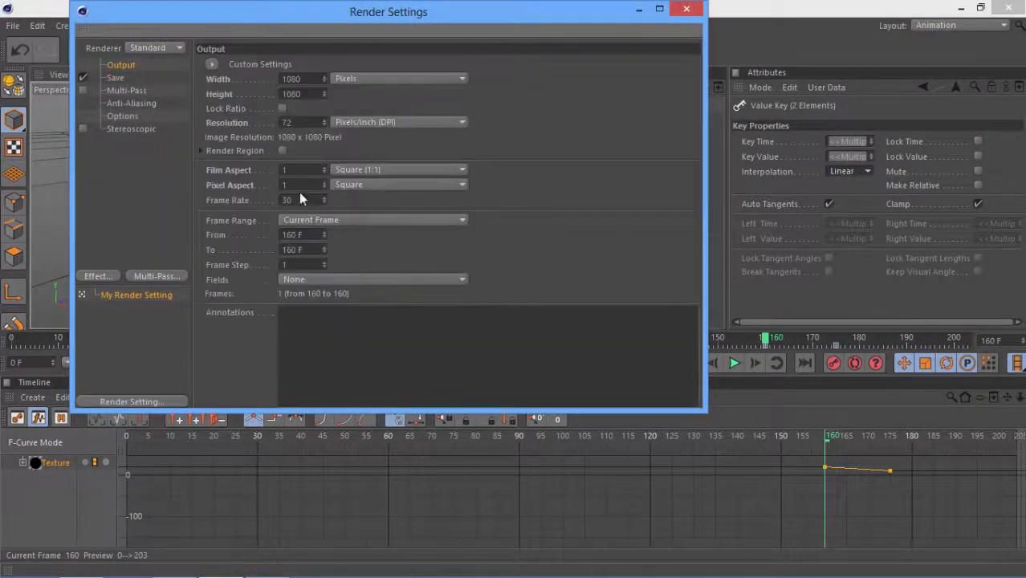
double_click(293, 235)
left_click(289, 250)
double_click(296, 249)
type("174")
key("Return")
left_click(687, 8)
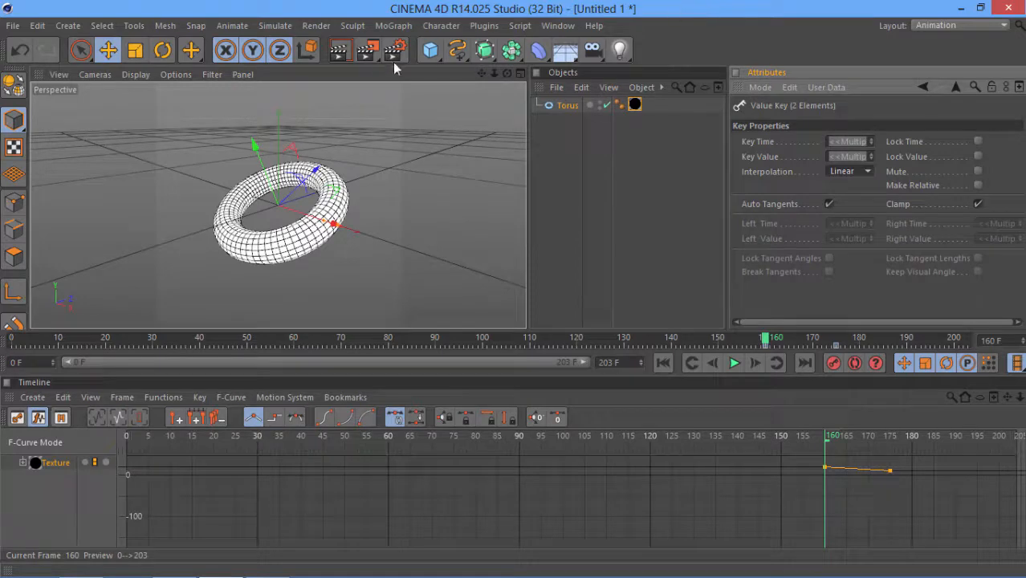
Step: Render the frame range to the Picture Viewer and play back the rendered torus animation
left_click(366, 53)
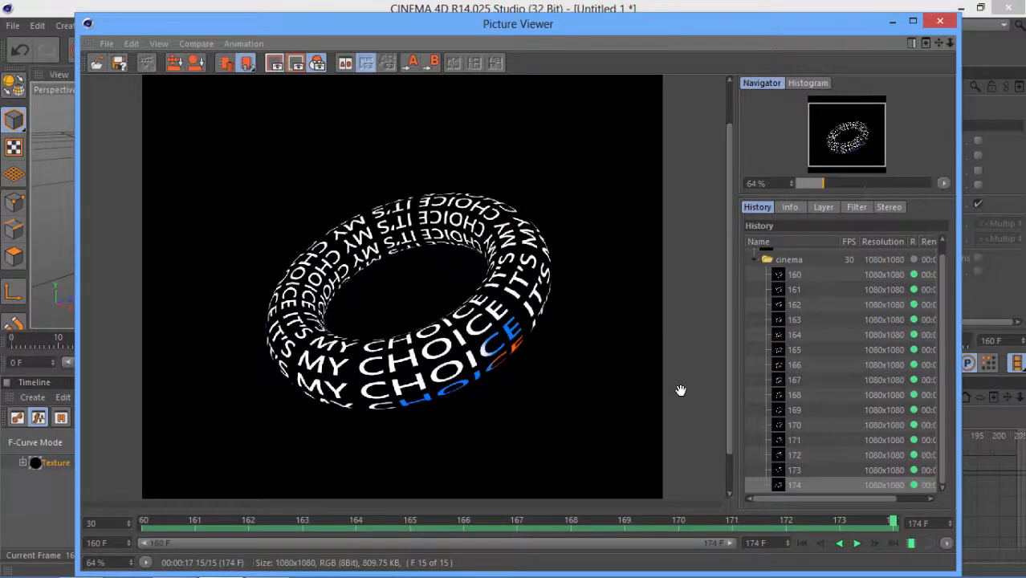
left_click(857, 545)
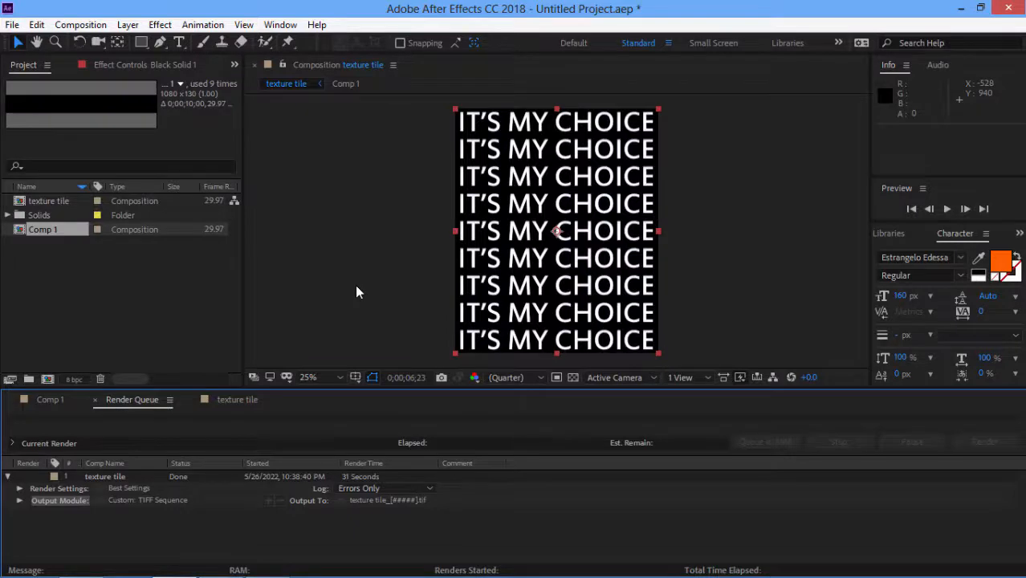
Step: Switch to After Effects and create a 1080 × 1080 px composition named main
left_click(80, 24)
left_click(81, 42)
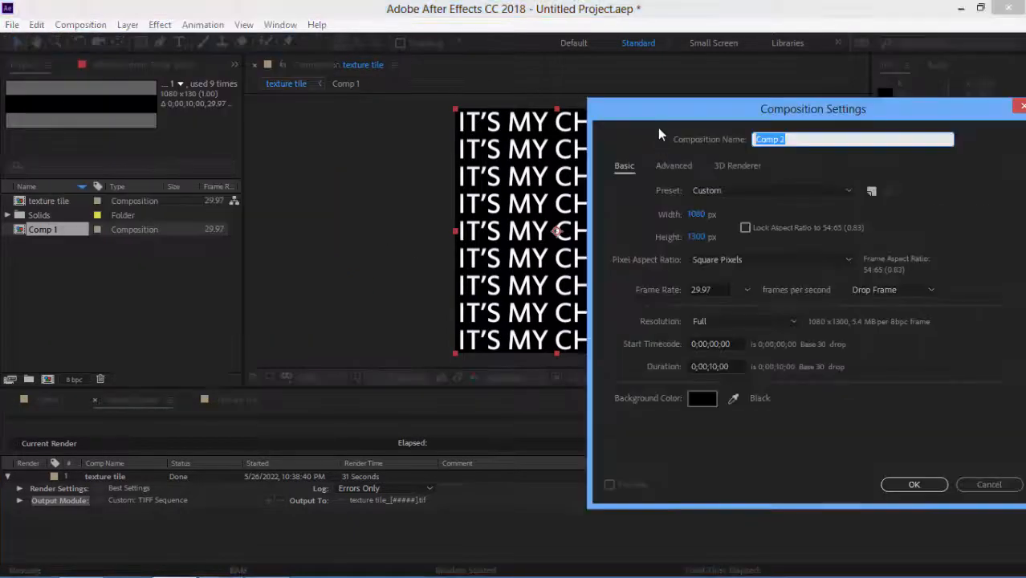
left_click_drag(664, 118, 471, 118)
type("main")
left_click(506, 233)
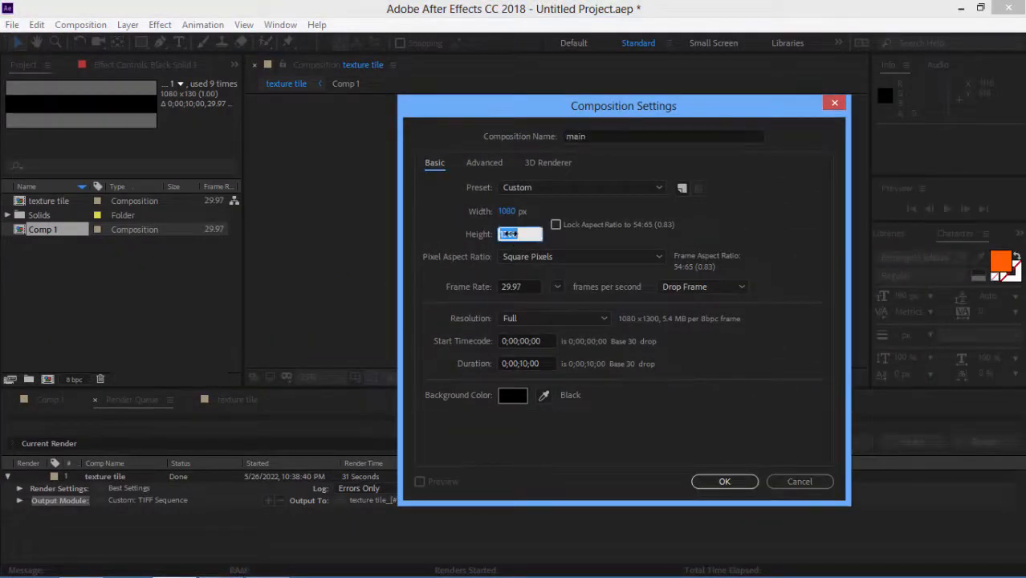
type("1080")
left_click(710, 482)
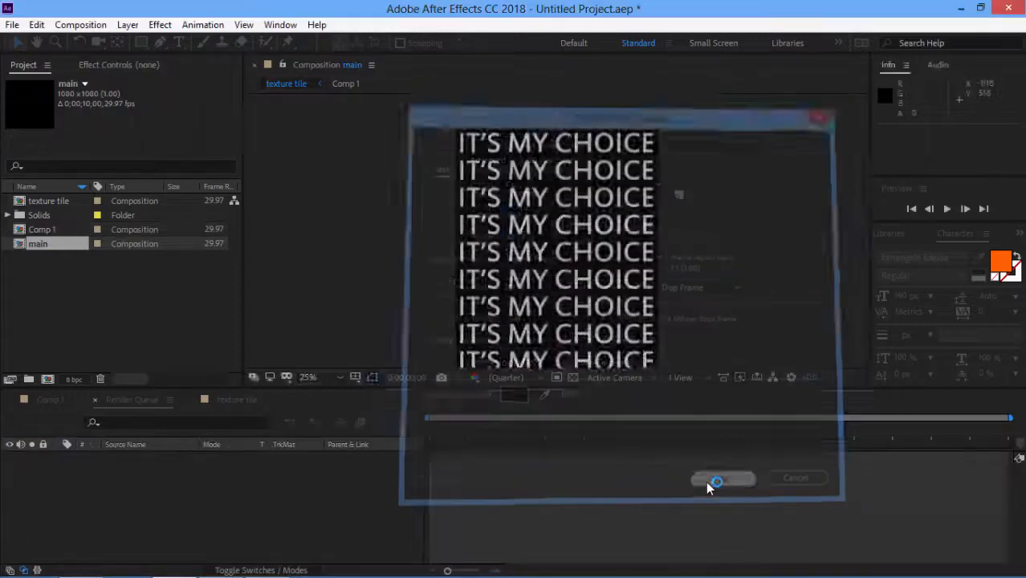
Step: Import the cinema0160 renders as a TIFF sequence with straight alpha and add it to the main composition
double_click(122, 306)
left_click(207, 164)
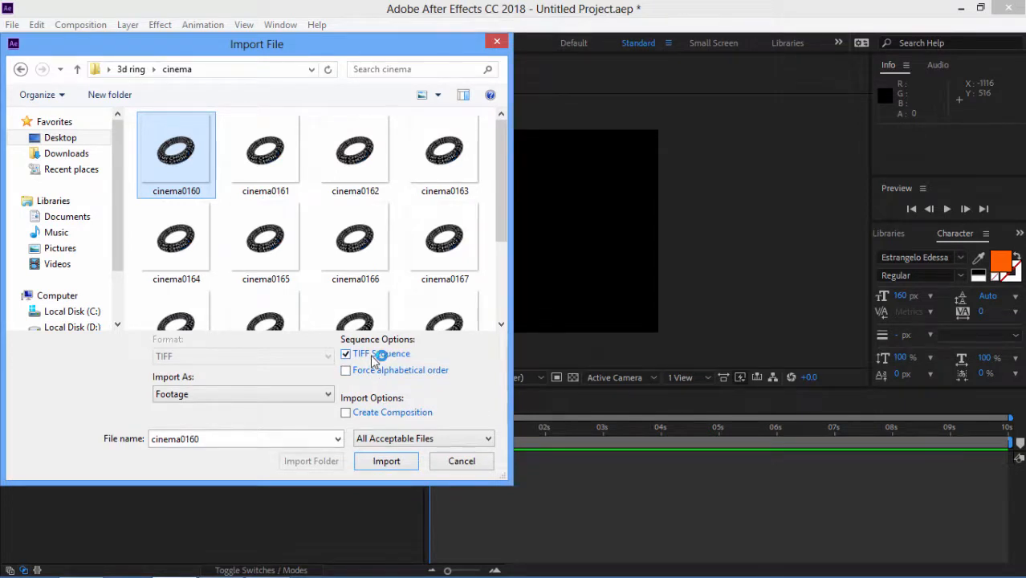
left_click(386, 461)
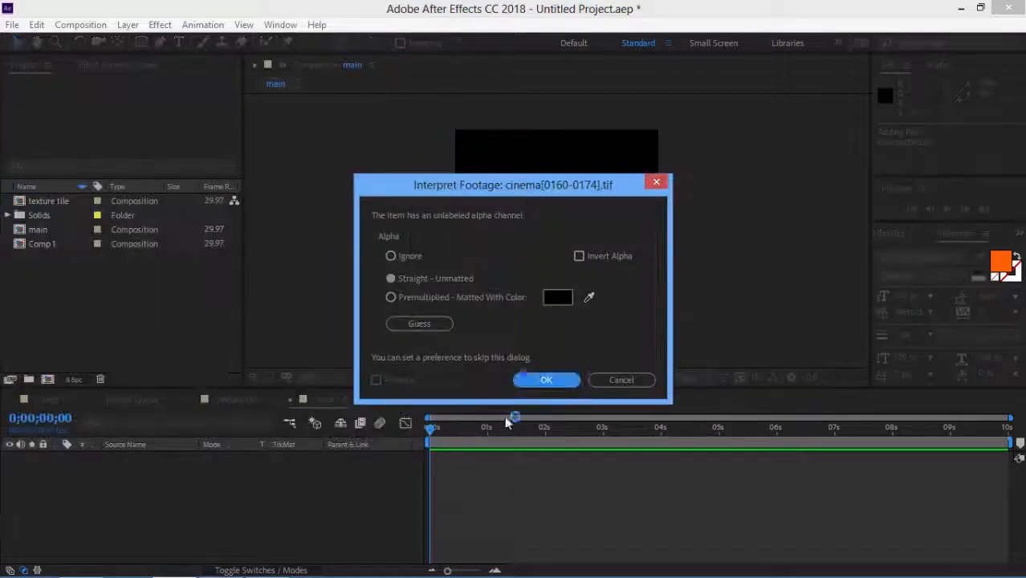
left_click(536, 378)
left_click_drag(69, 257, 119, 472)
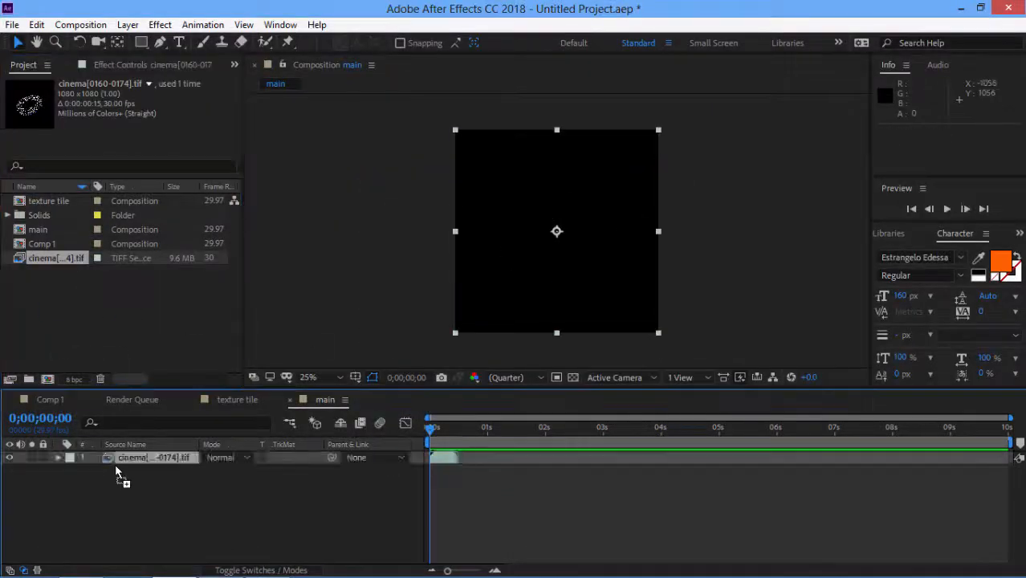
Step: End the main composition's work area at 0;00;00;14 on the sequence's last frame and preview the loop
key("equal")
key("equal")
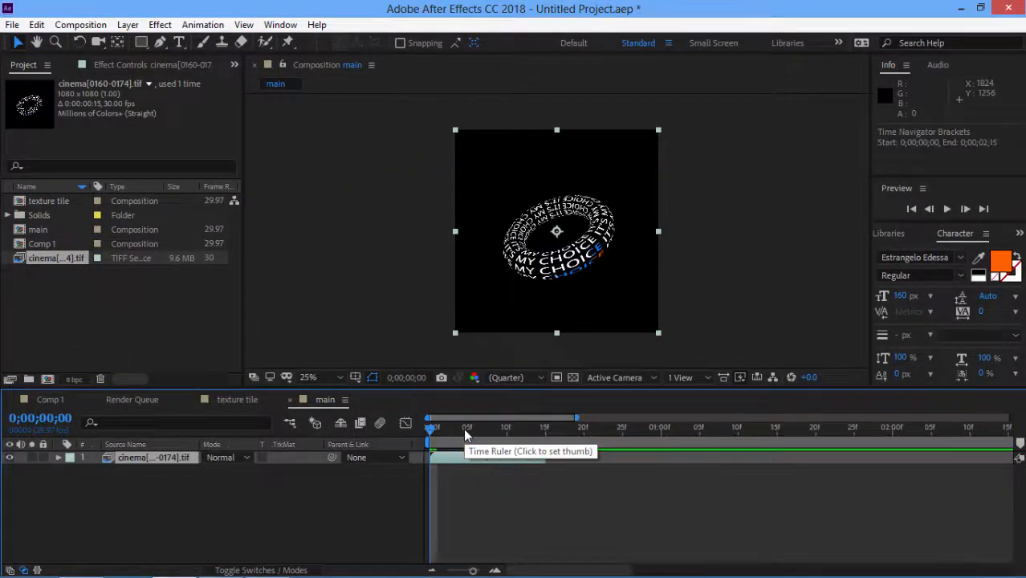
left_click_drag(506, 432, 538, 432)
key("n")
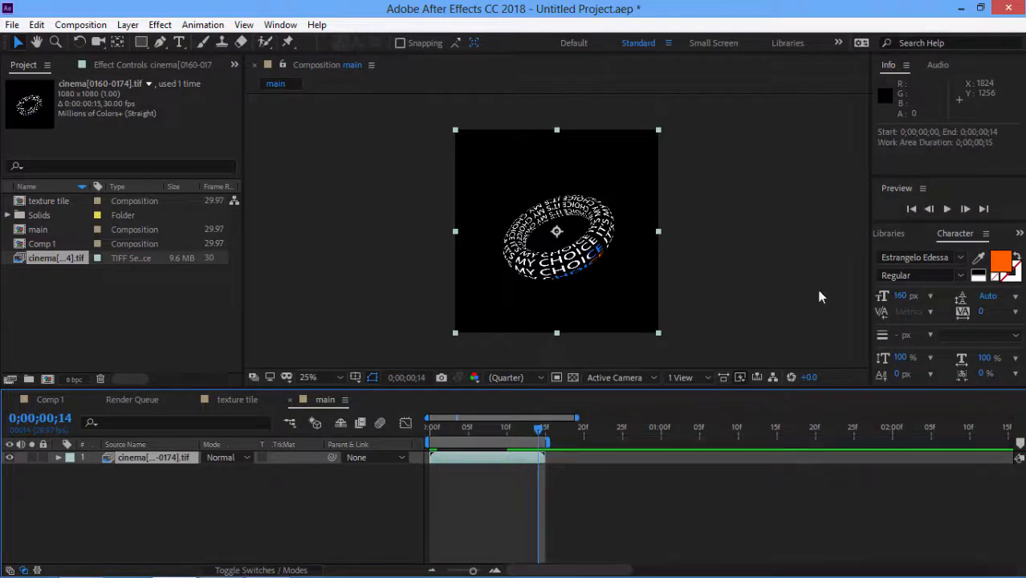
left_click(945, 209)
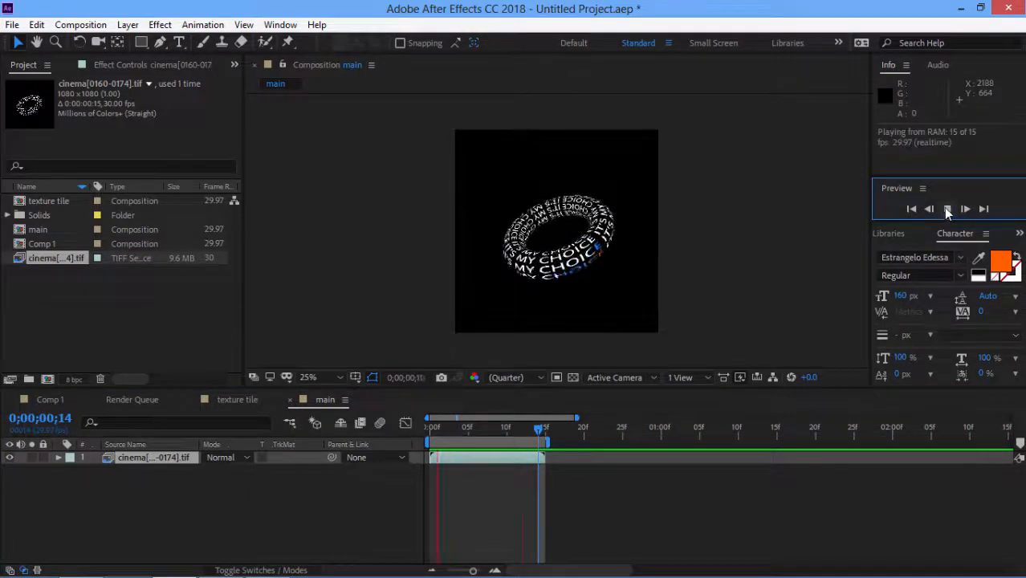
left_click(946, 208)
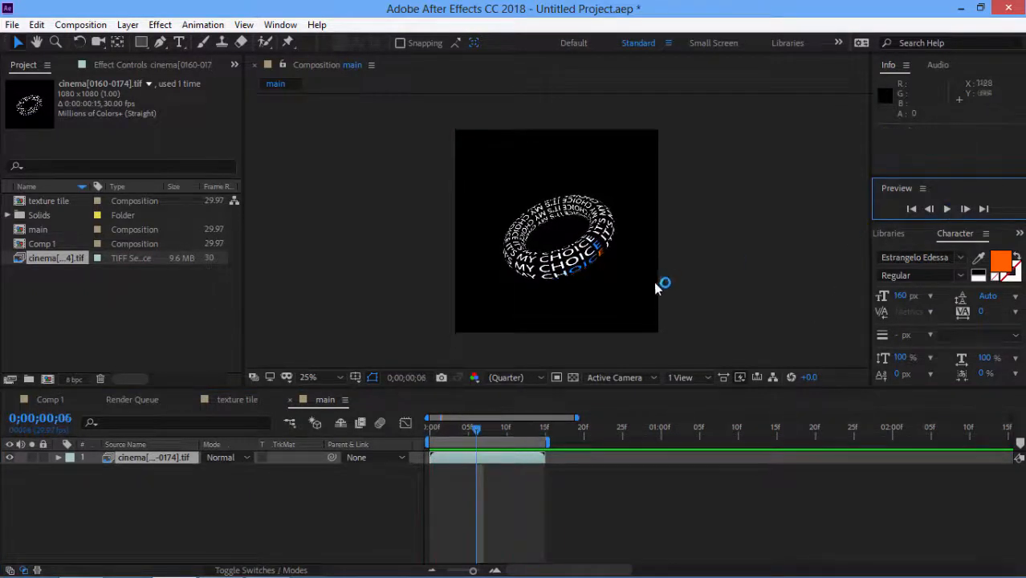
Step: Add a 1080 × 1080 px blue solid in color 00C0FF and place it beneath the cinema sequence layer
scroll(652, 293, "up", 2)
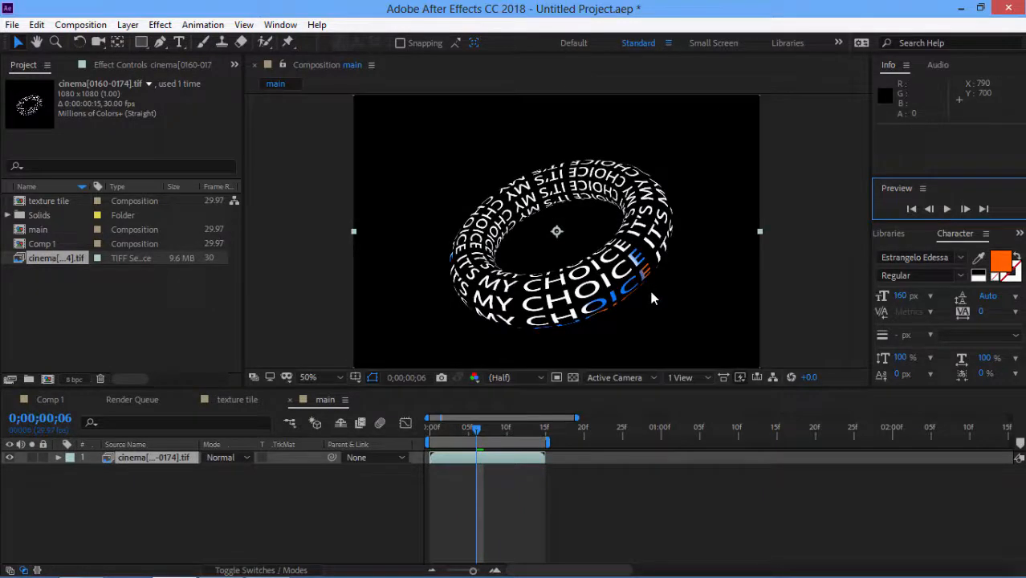
left_click(127, 25)
mouse_move(147, 42)
left_click(401, 63)
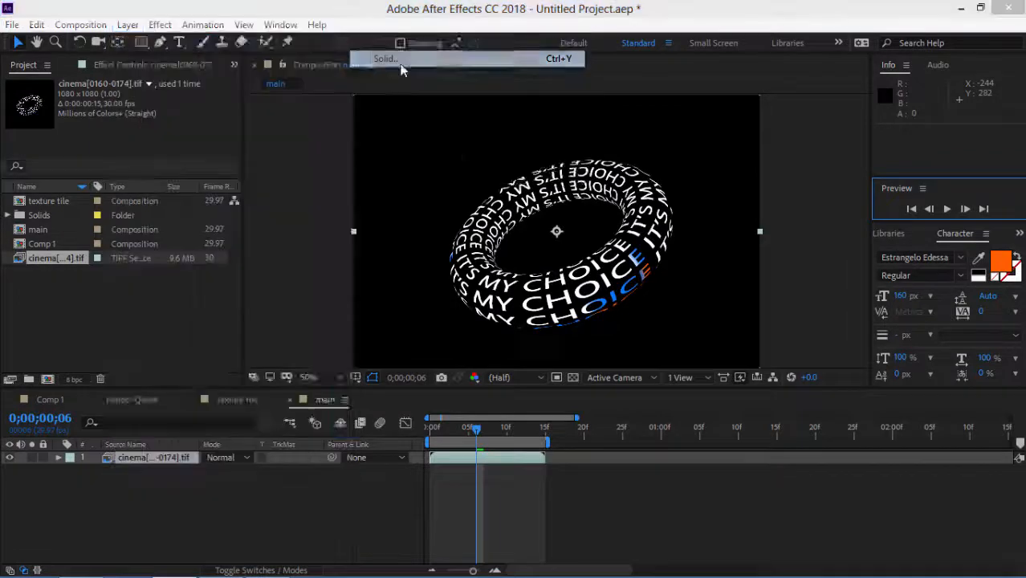
left_click(504, 373)
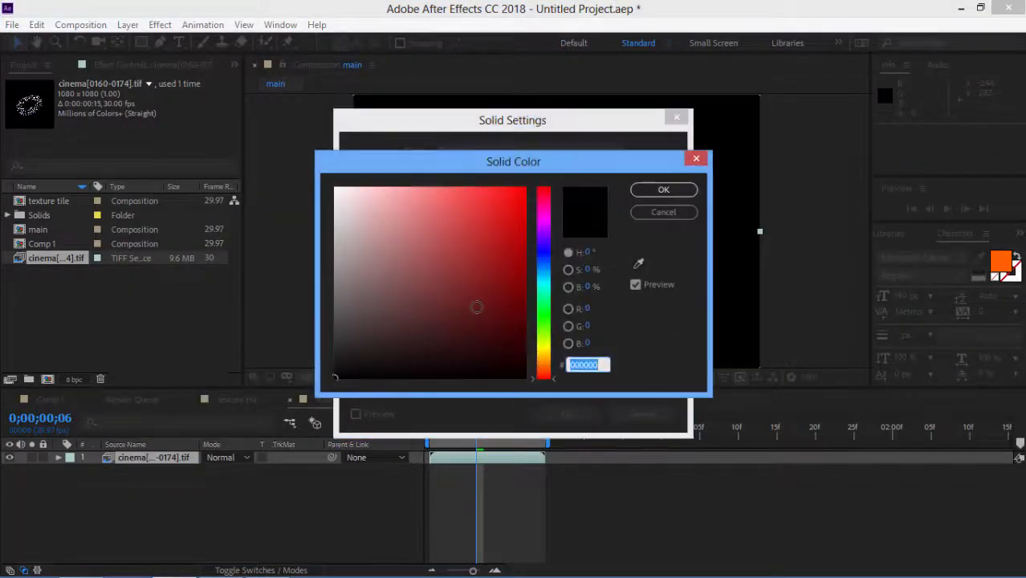
left_click_drag(543, 293, 544, 275)
left_click(500, 202)
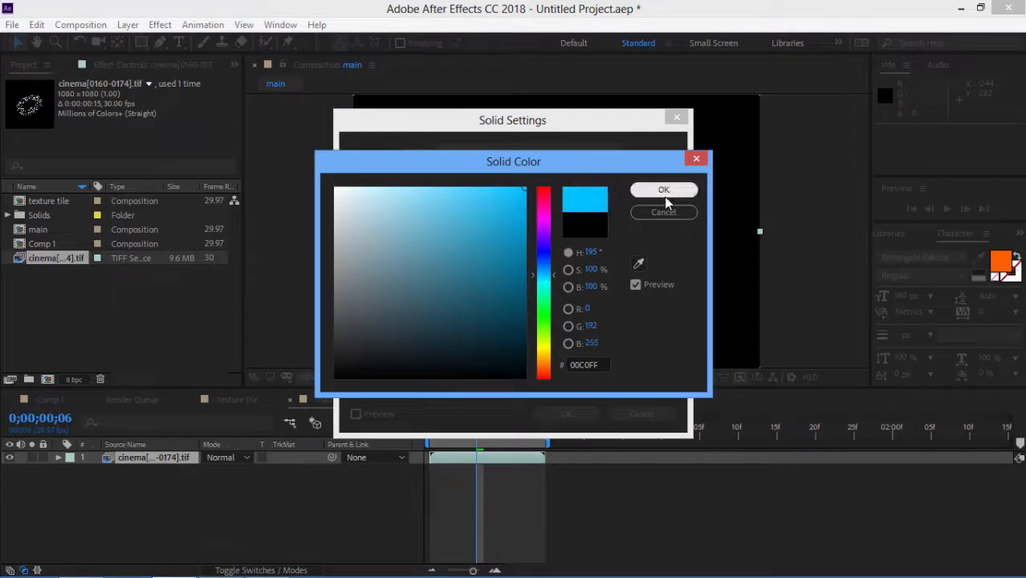
left_click(663, 191)
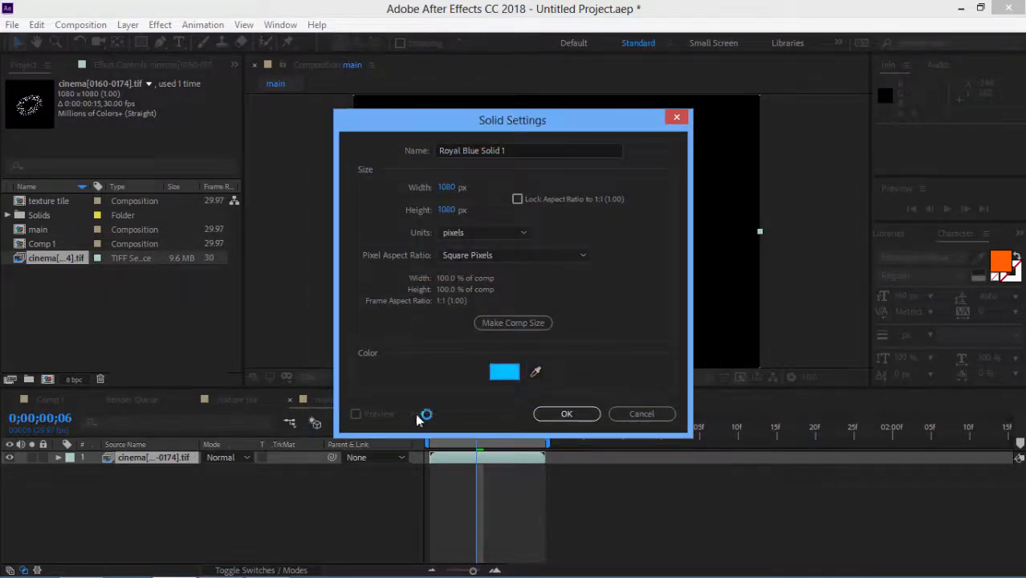
left_click(564, 414)
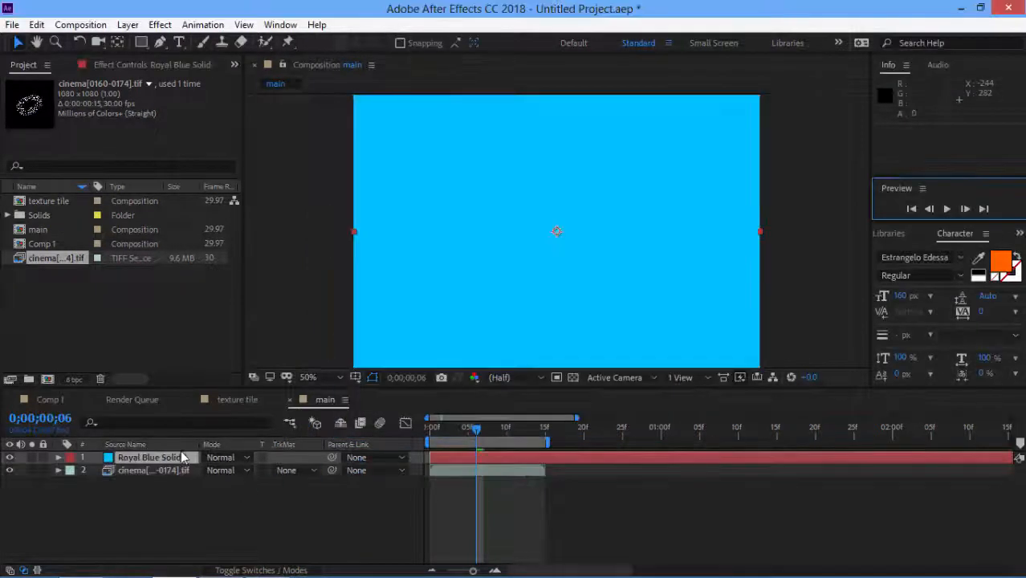
left_click_drag(186, 458, 177, 500)
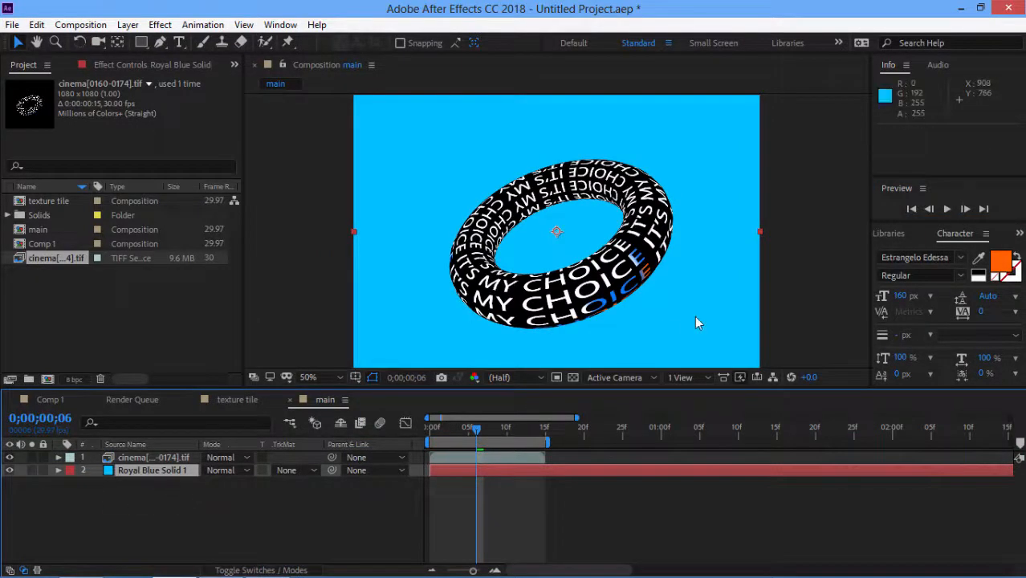
Step: Preview the torus animation over the blue background
scroll(696, 317, "down", 2)
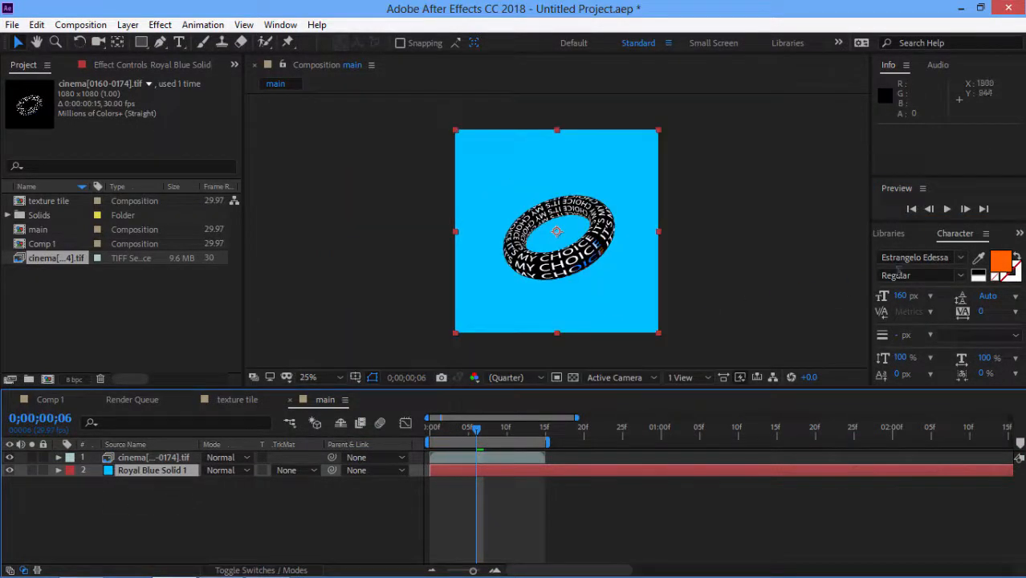
left_click(948, 211)
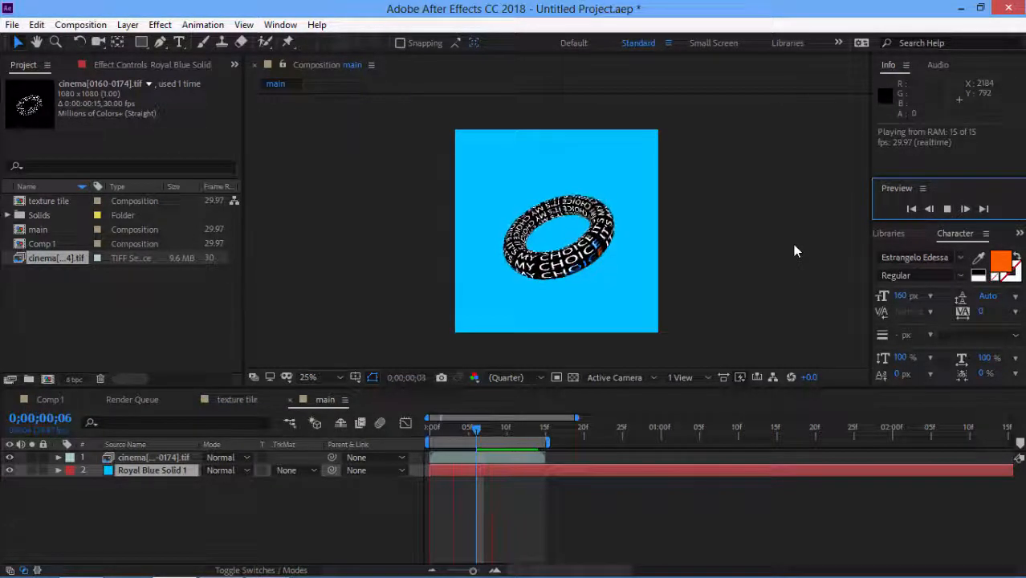
left_click(947, 209)
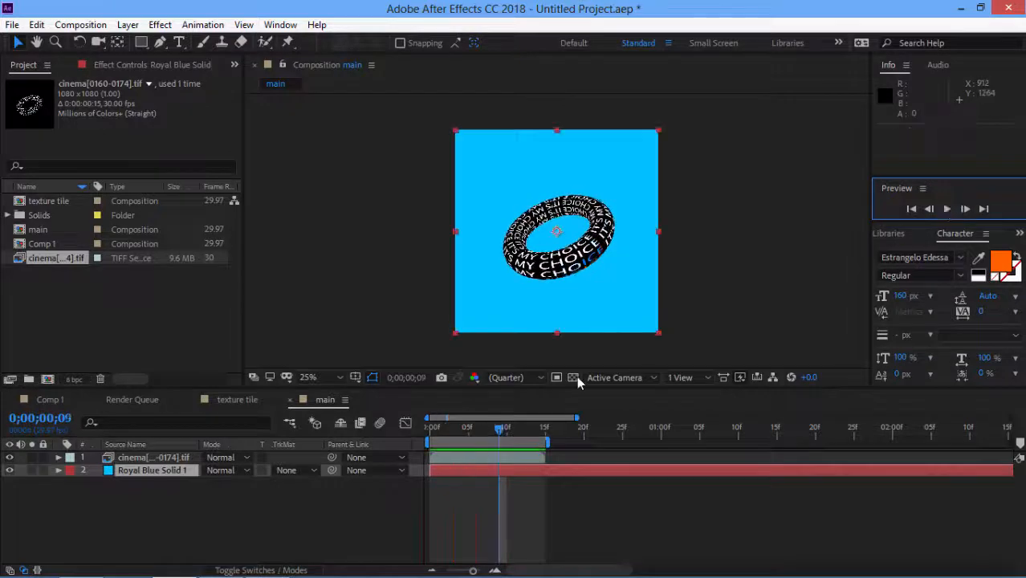